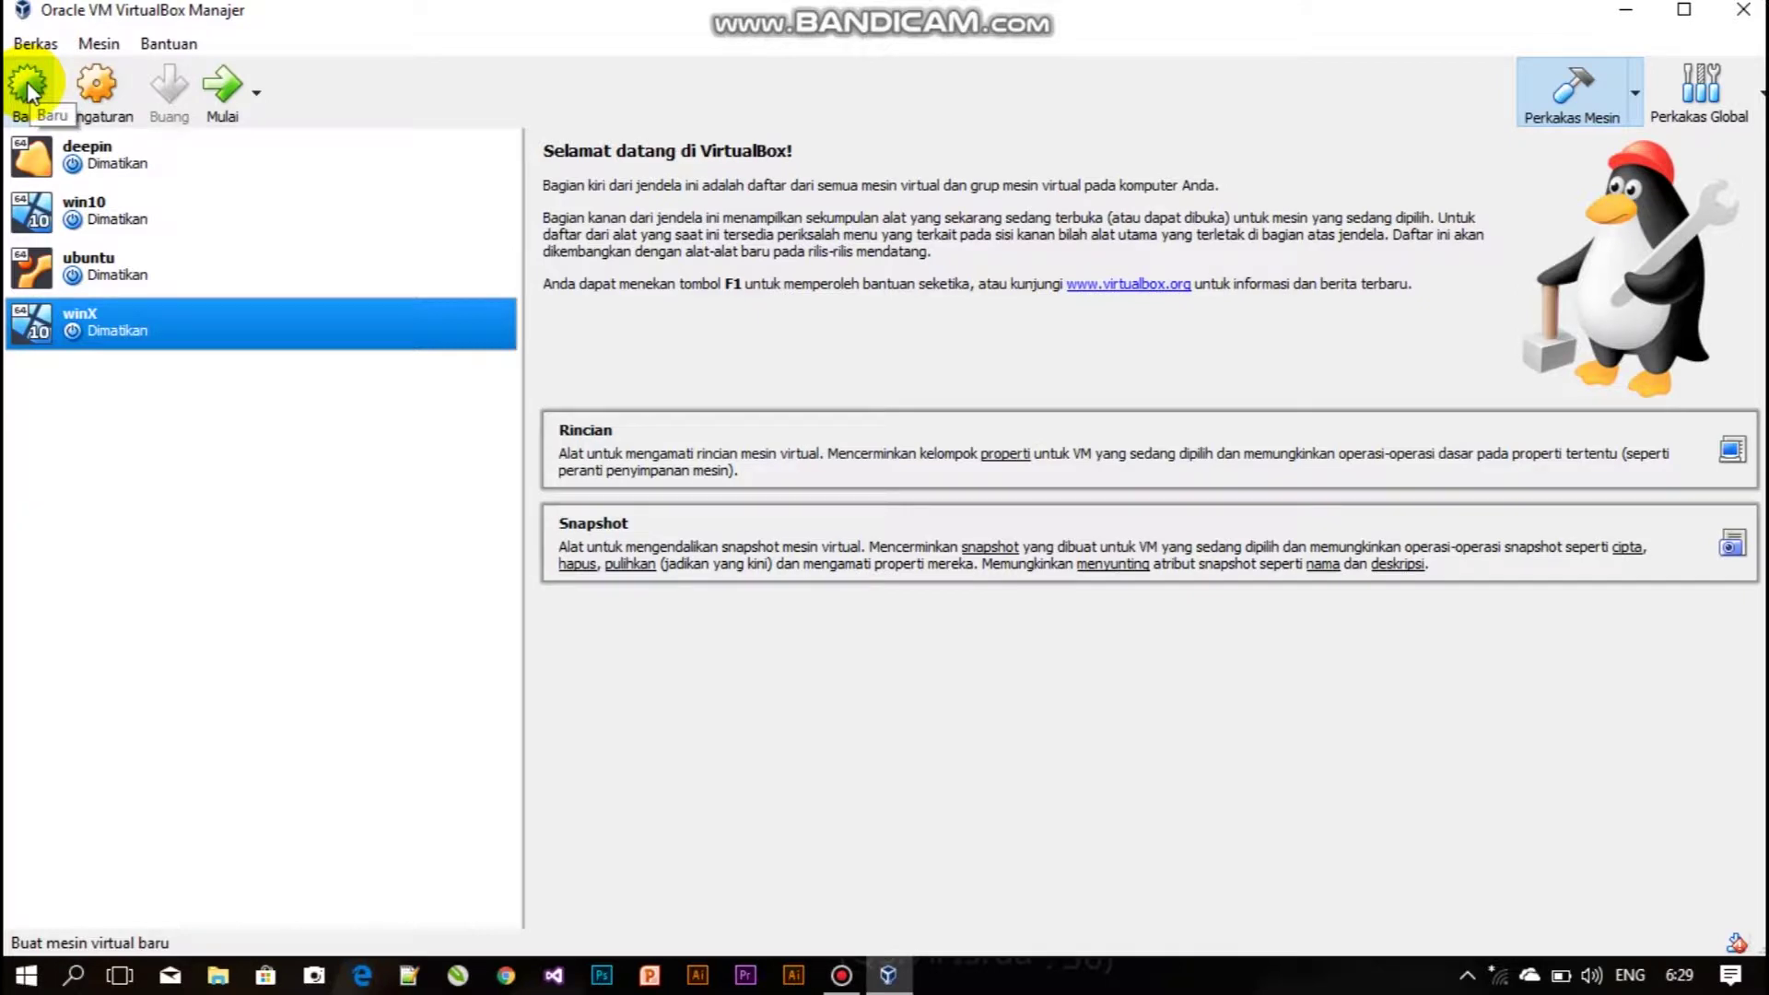
# Start a new virtual machine and name it Windows10.
pyautogui.click(28, 89)
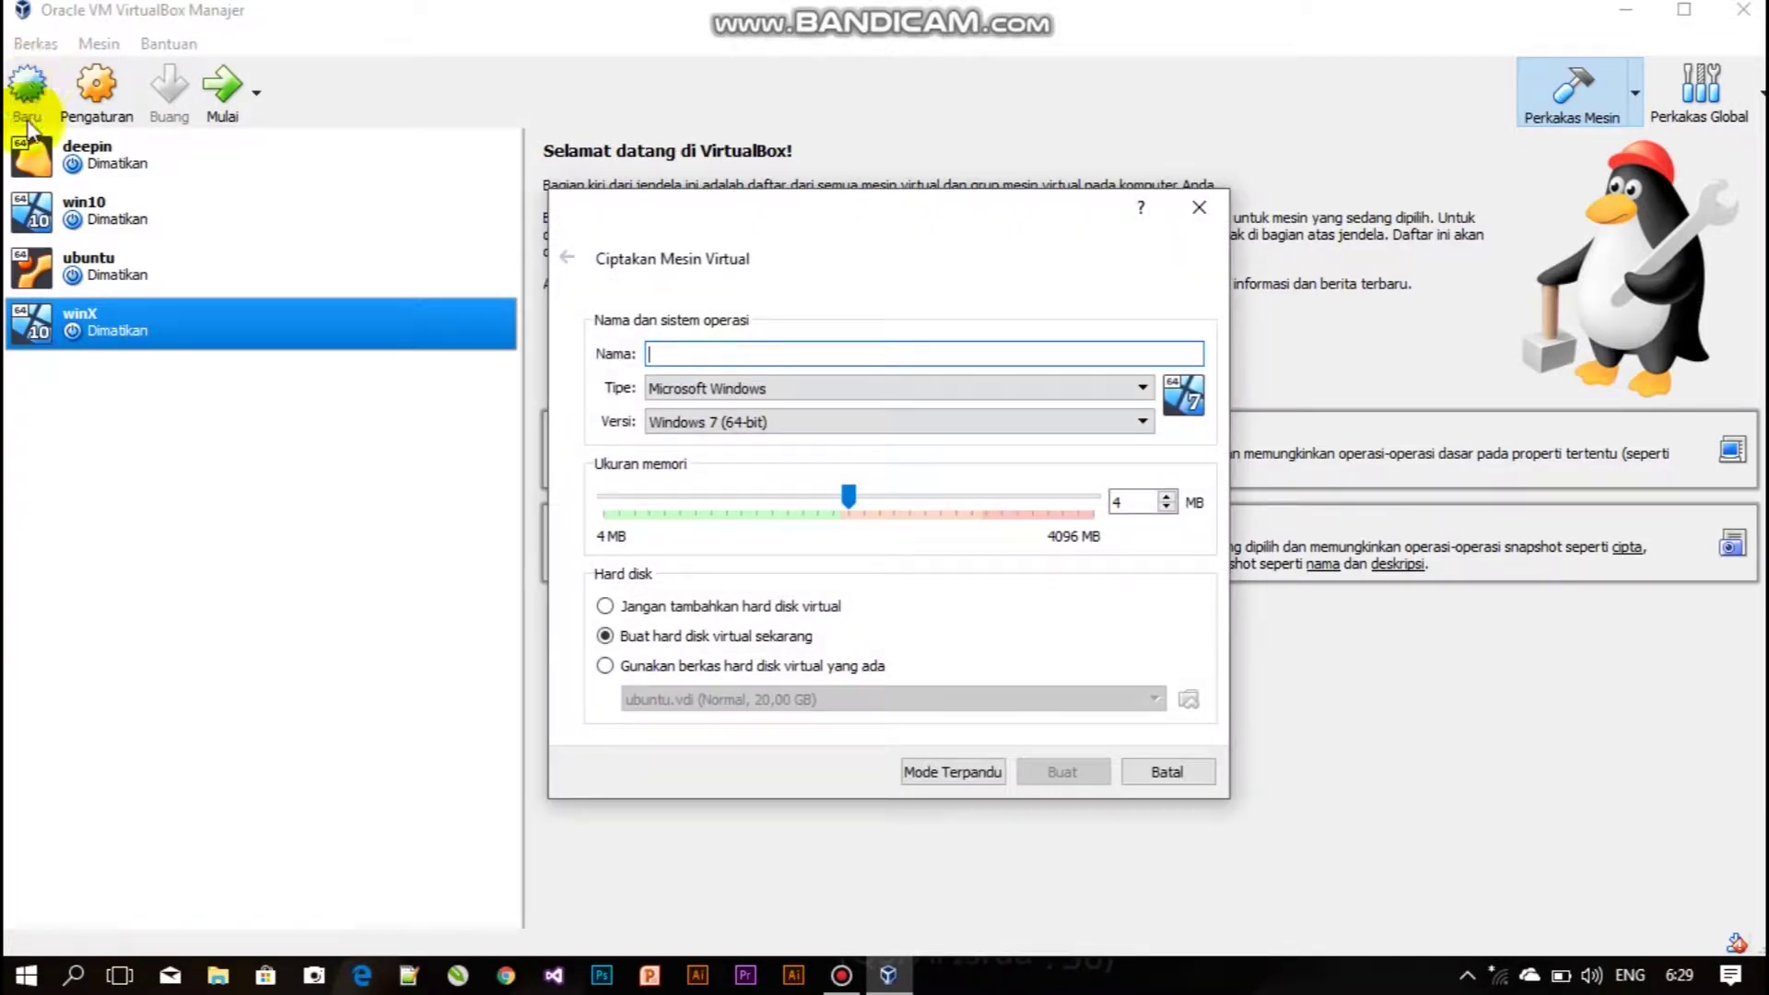
pyautogui.click(740, 356)
pyautogui.write('Window 10')
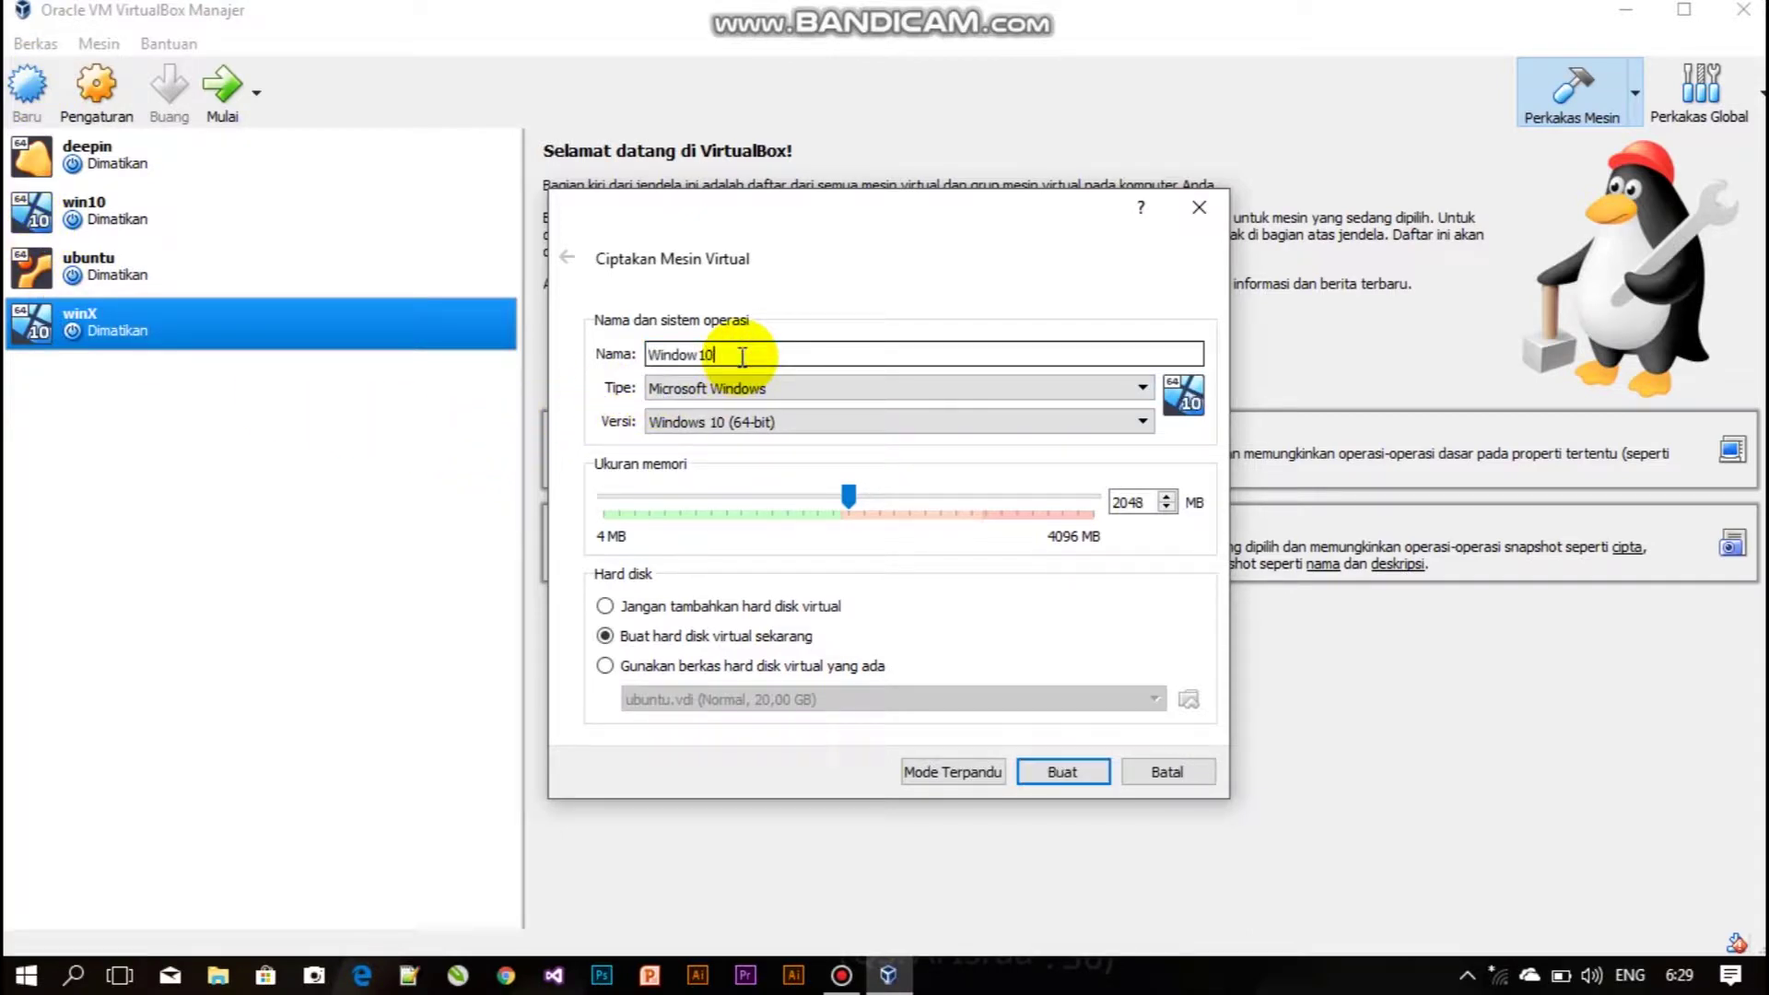
pyautogui.press('Left')
pyautogui.press('Left')
pyautogui.write('s')
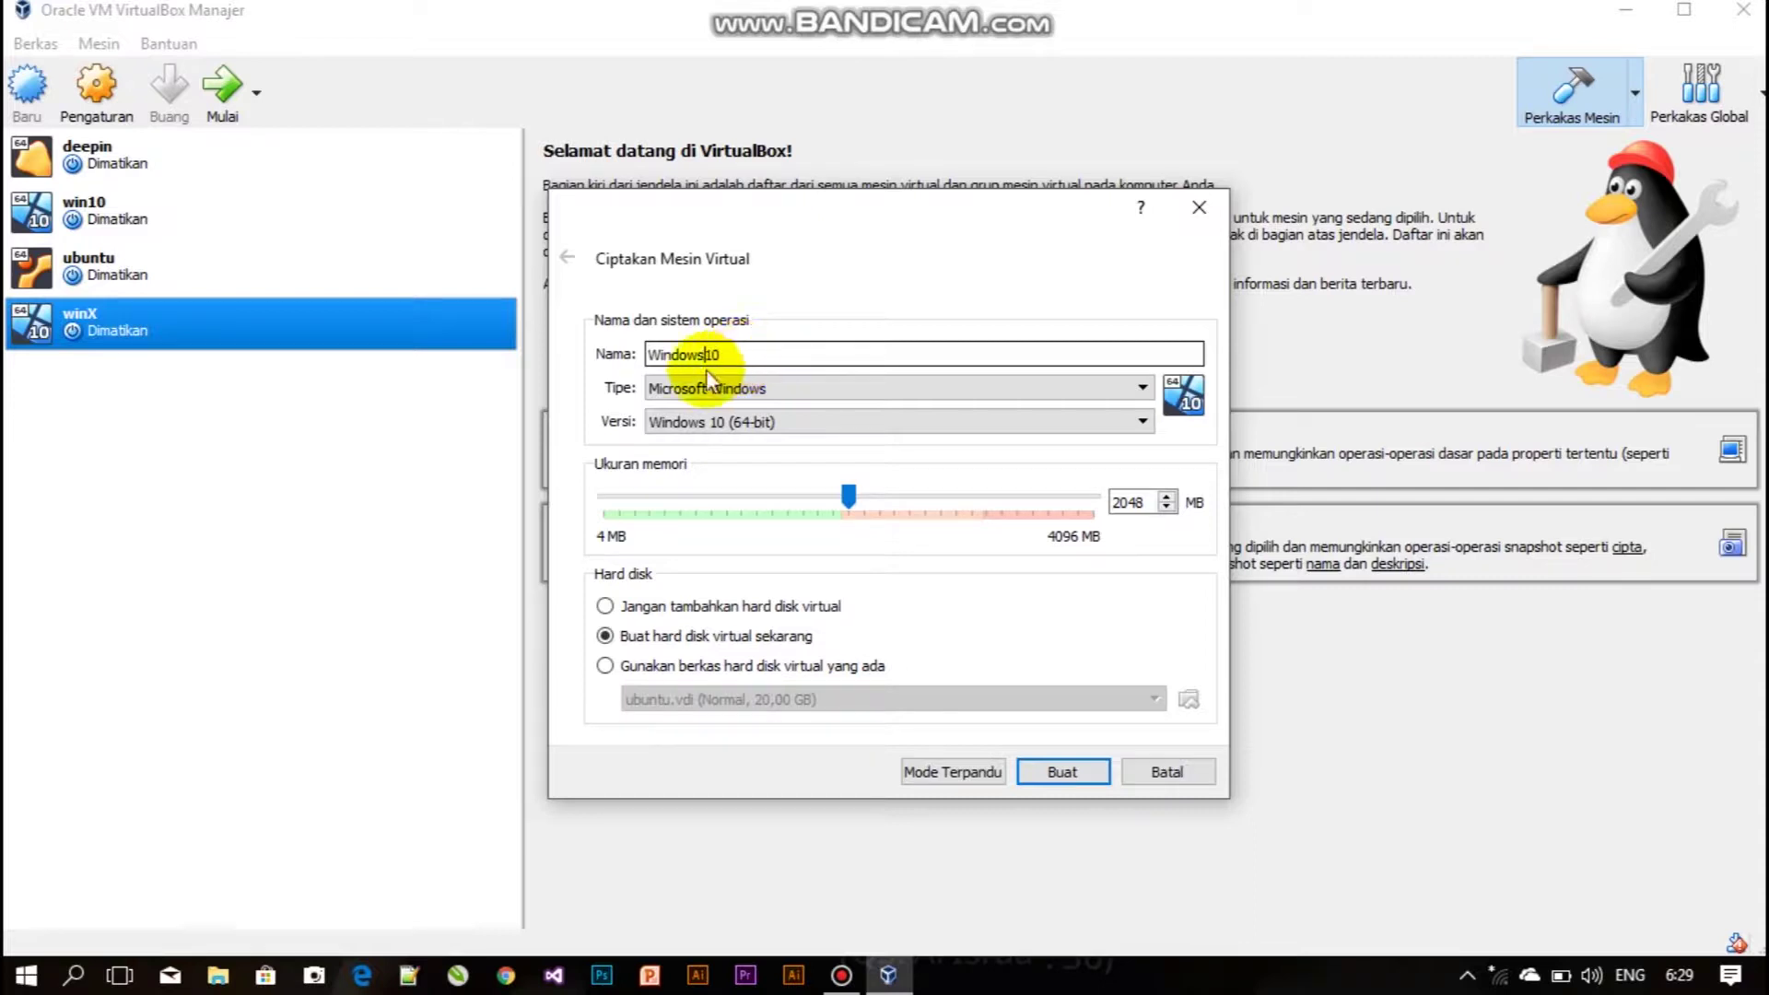
# Keep Microsoft Windows, Windows 10 (64-bit) and 2048 MB memory, then continue to disk creation.
pyautogui.click(660, 392)
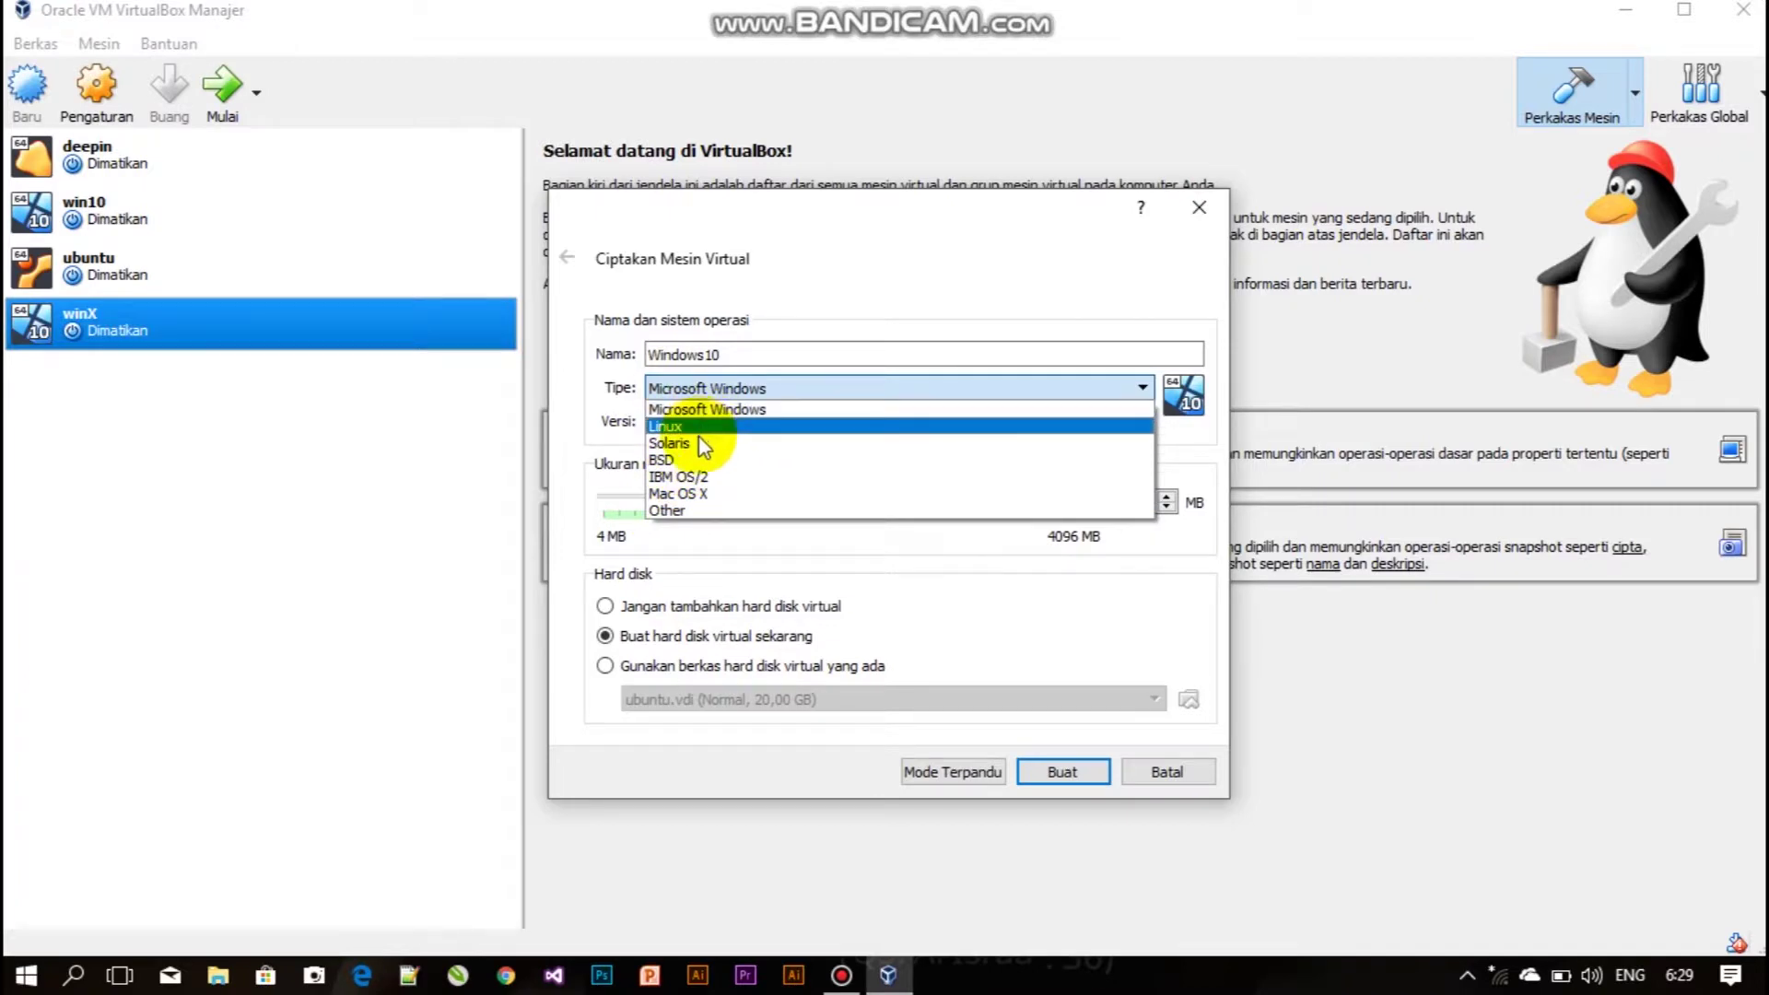
pyautogui.click(739, 398)
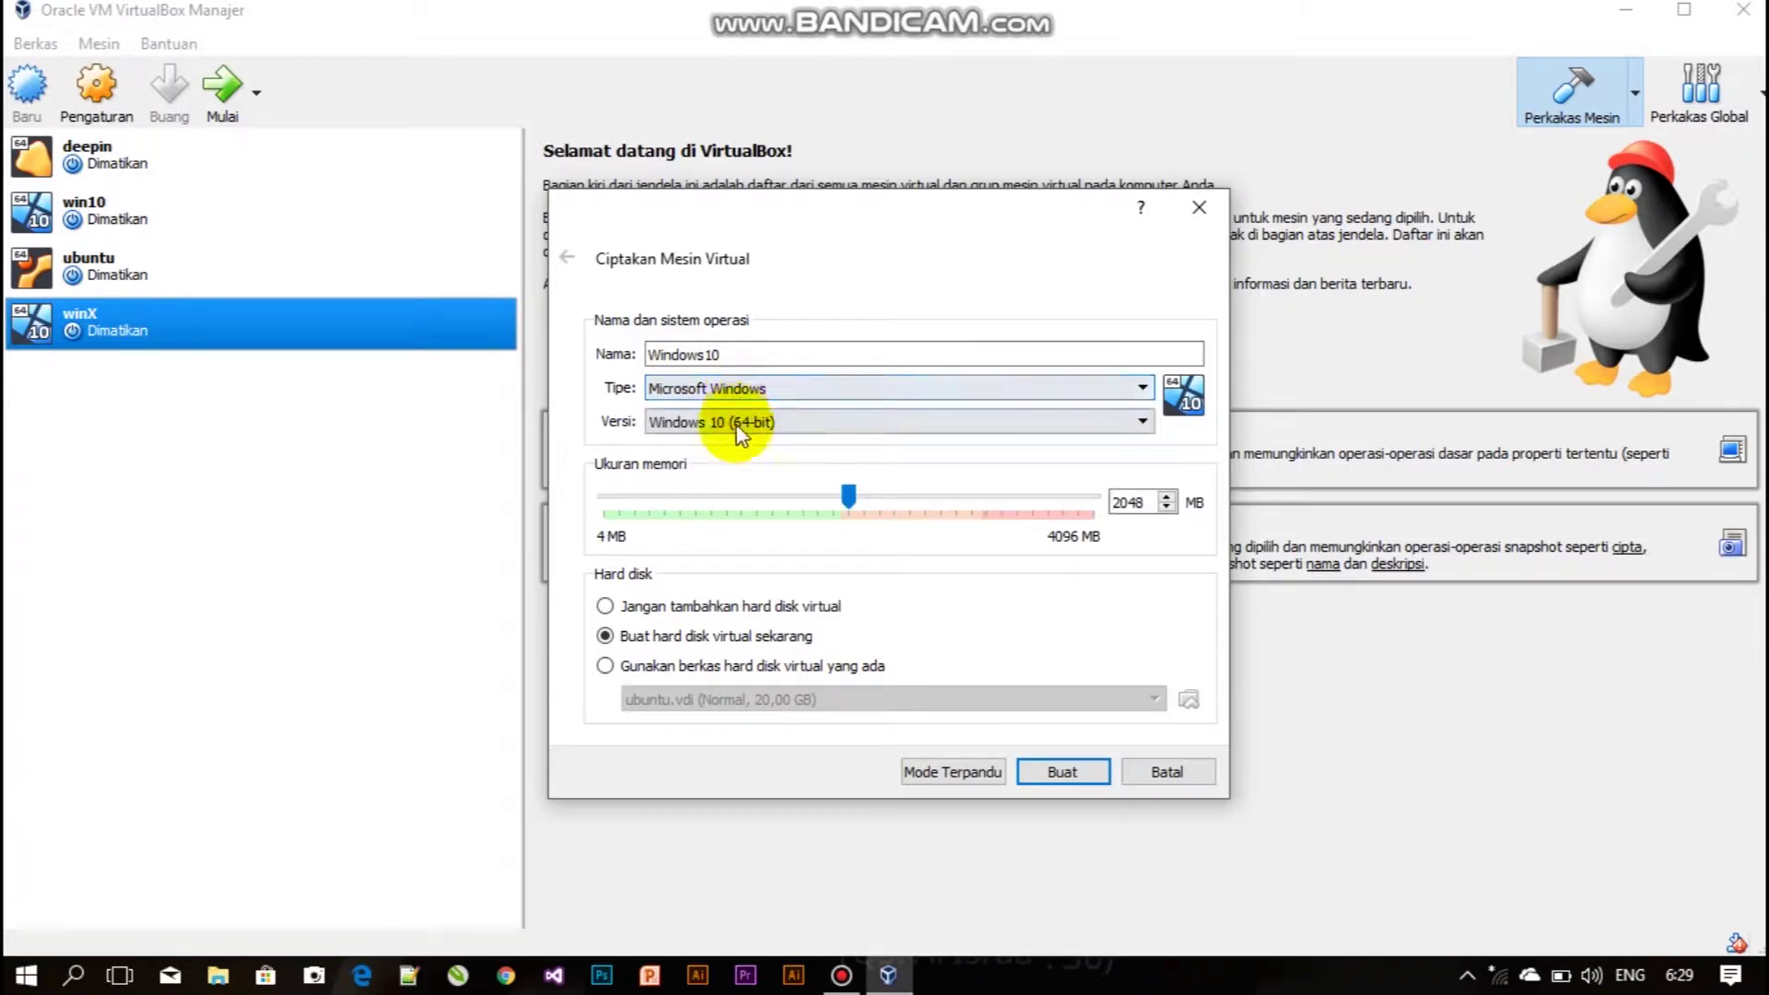
pyautogui.click(738, 429)
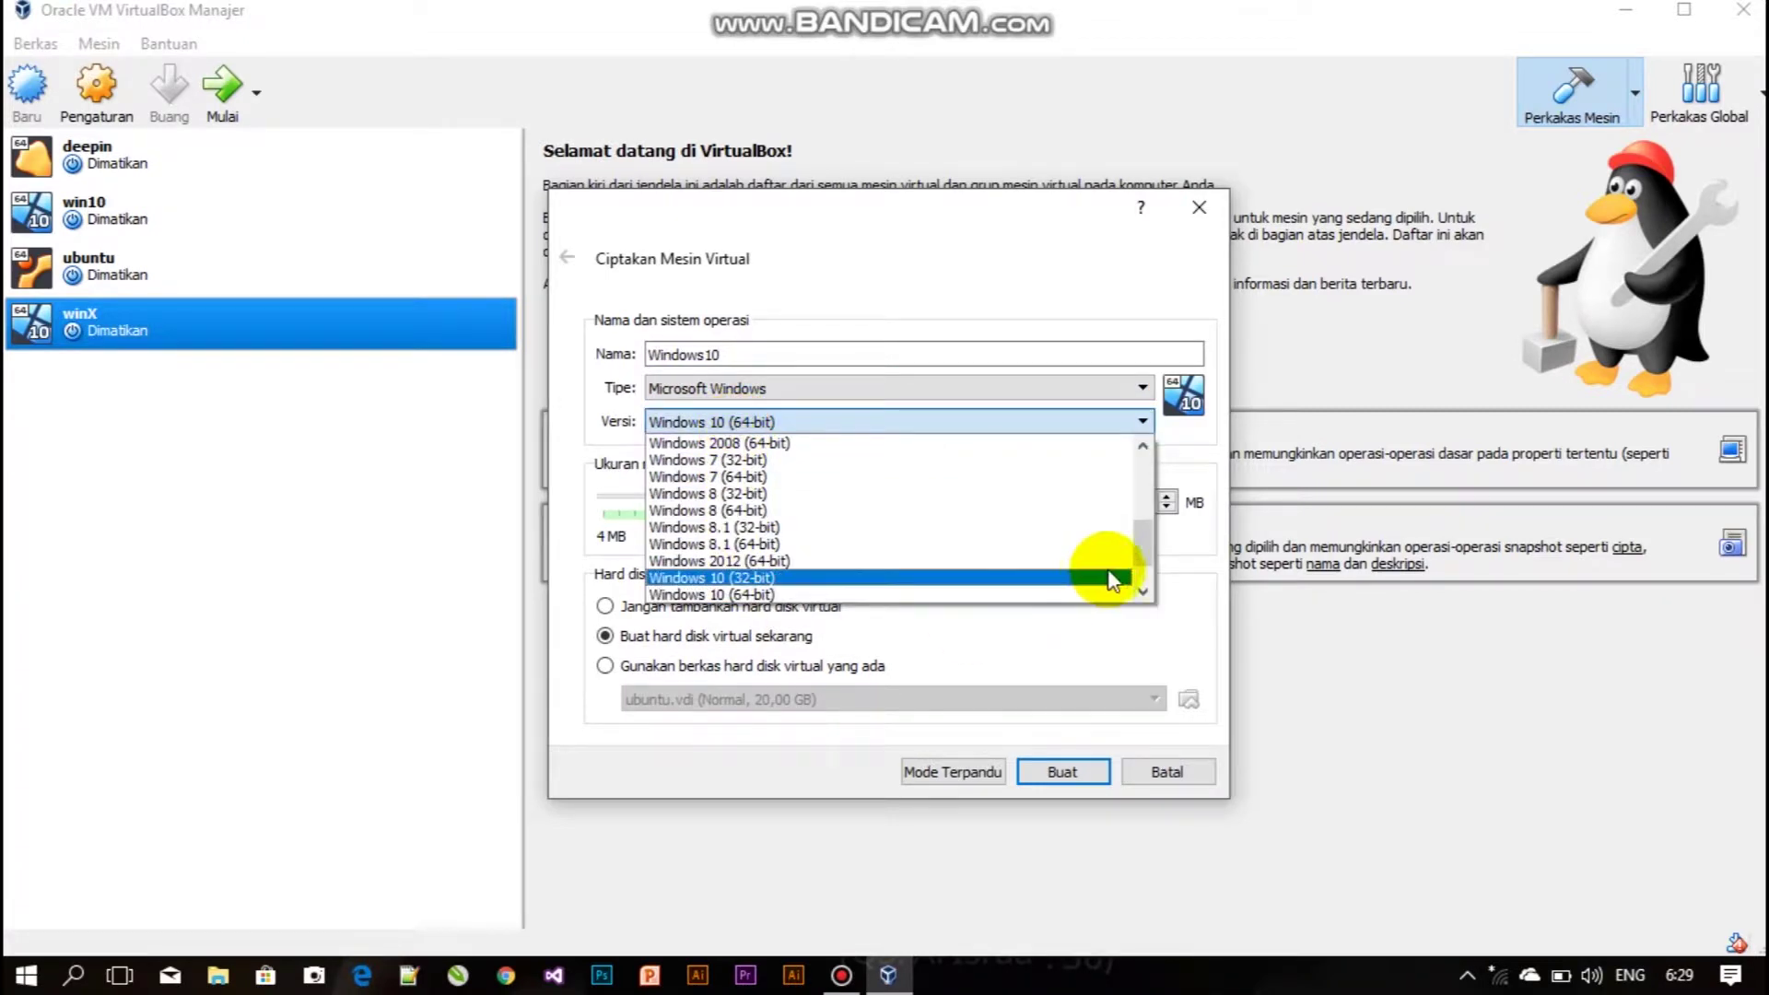
pyautogui.moveTo(1141, 549); pyautogui.dragTo(1142, 566)
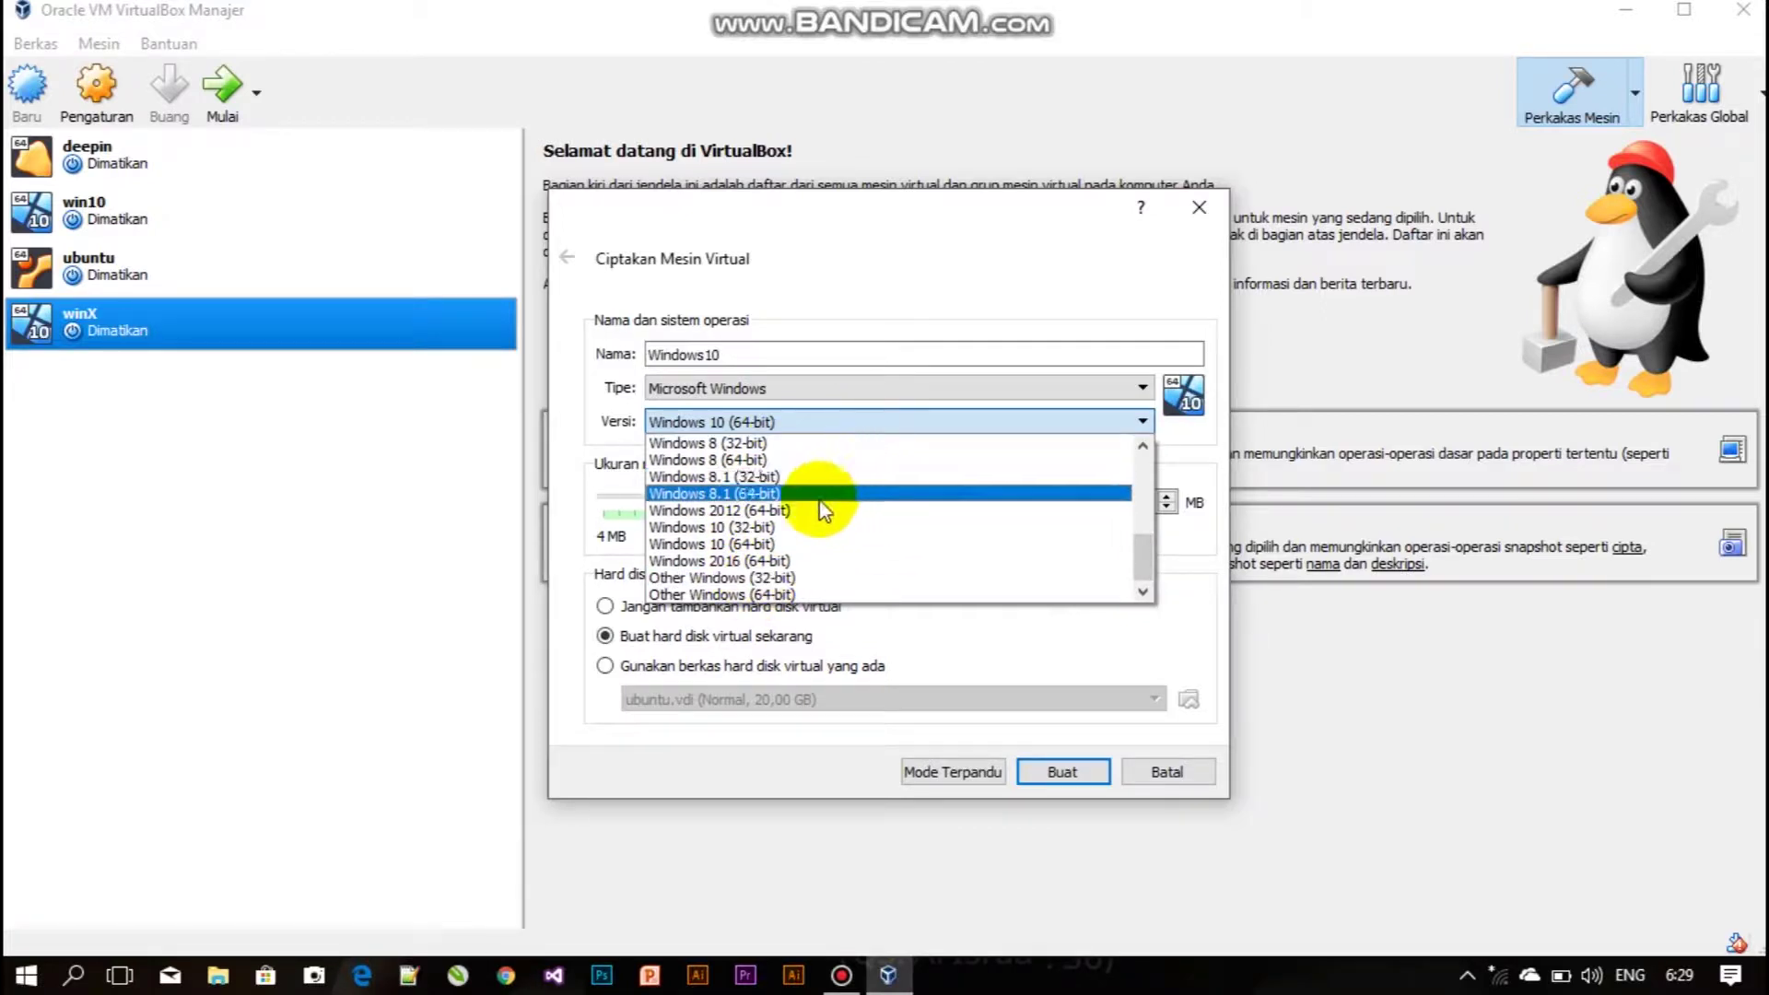
pyautogui.click(780, 544)
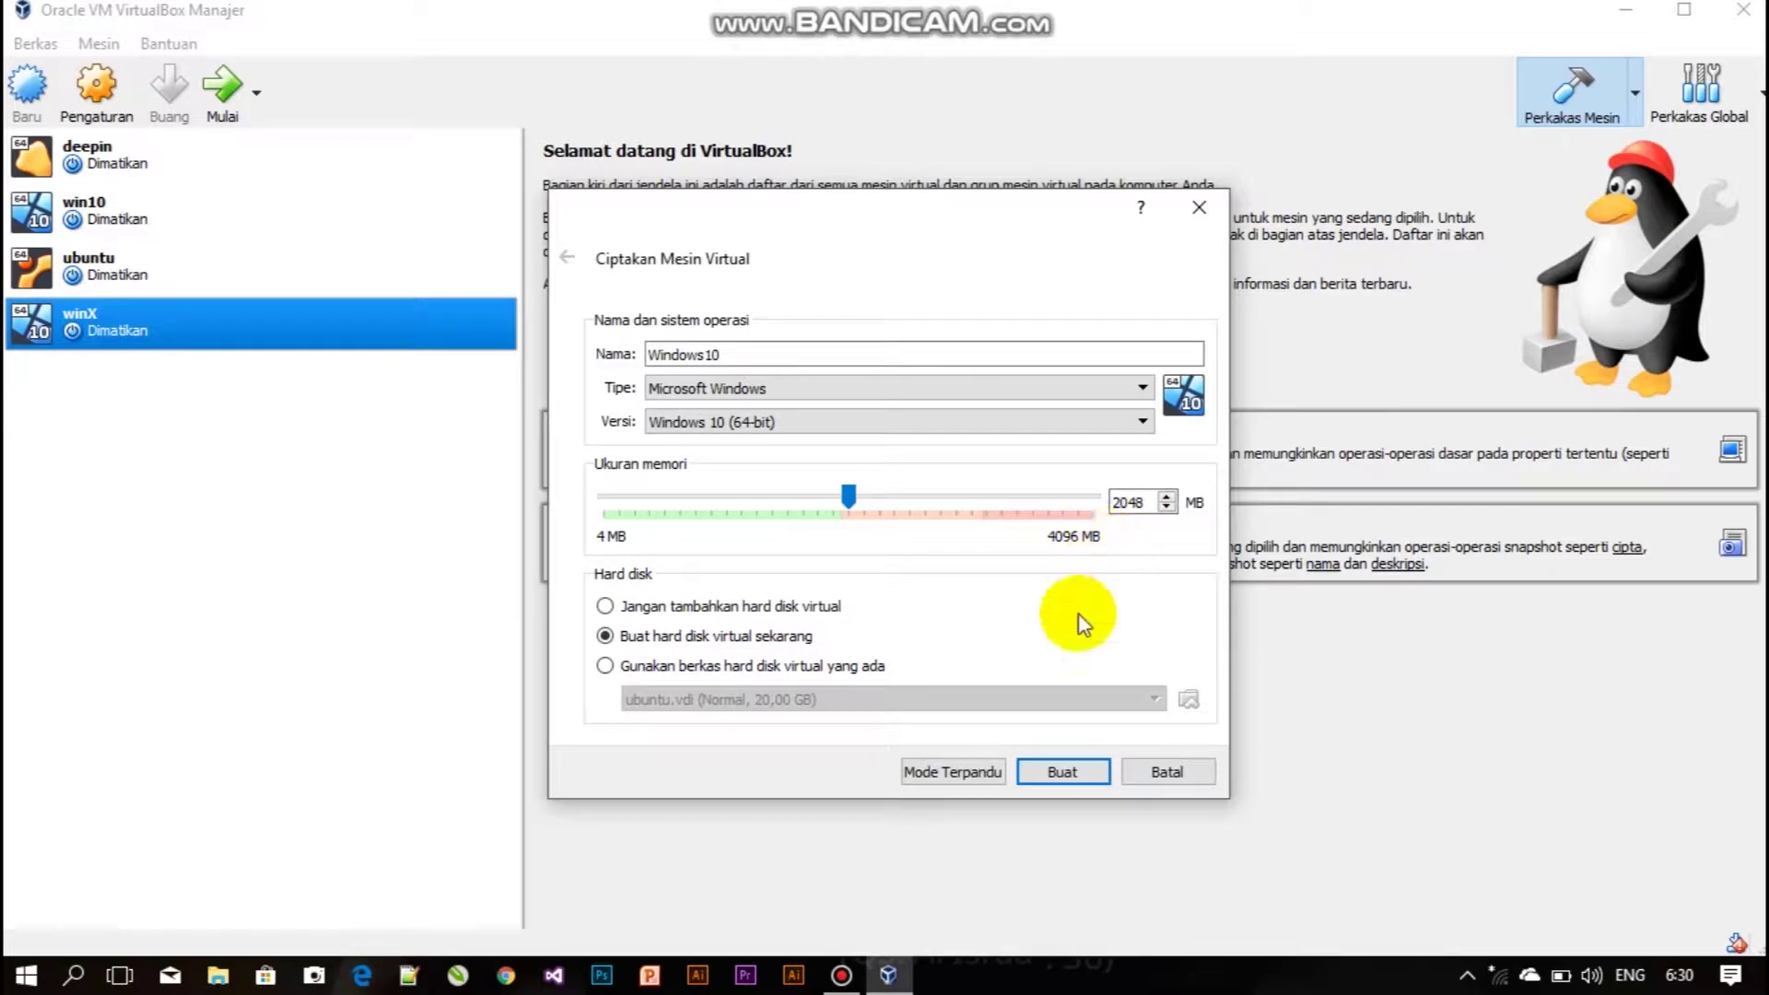
pyautogui.click(1043, 773)
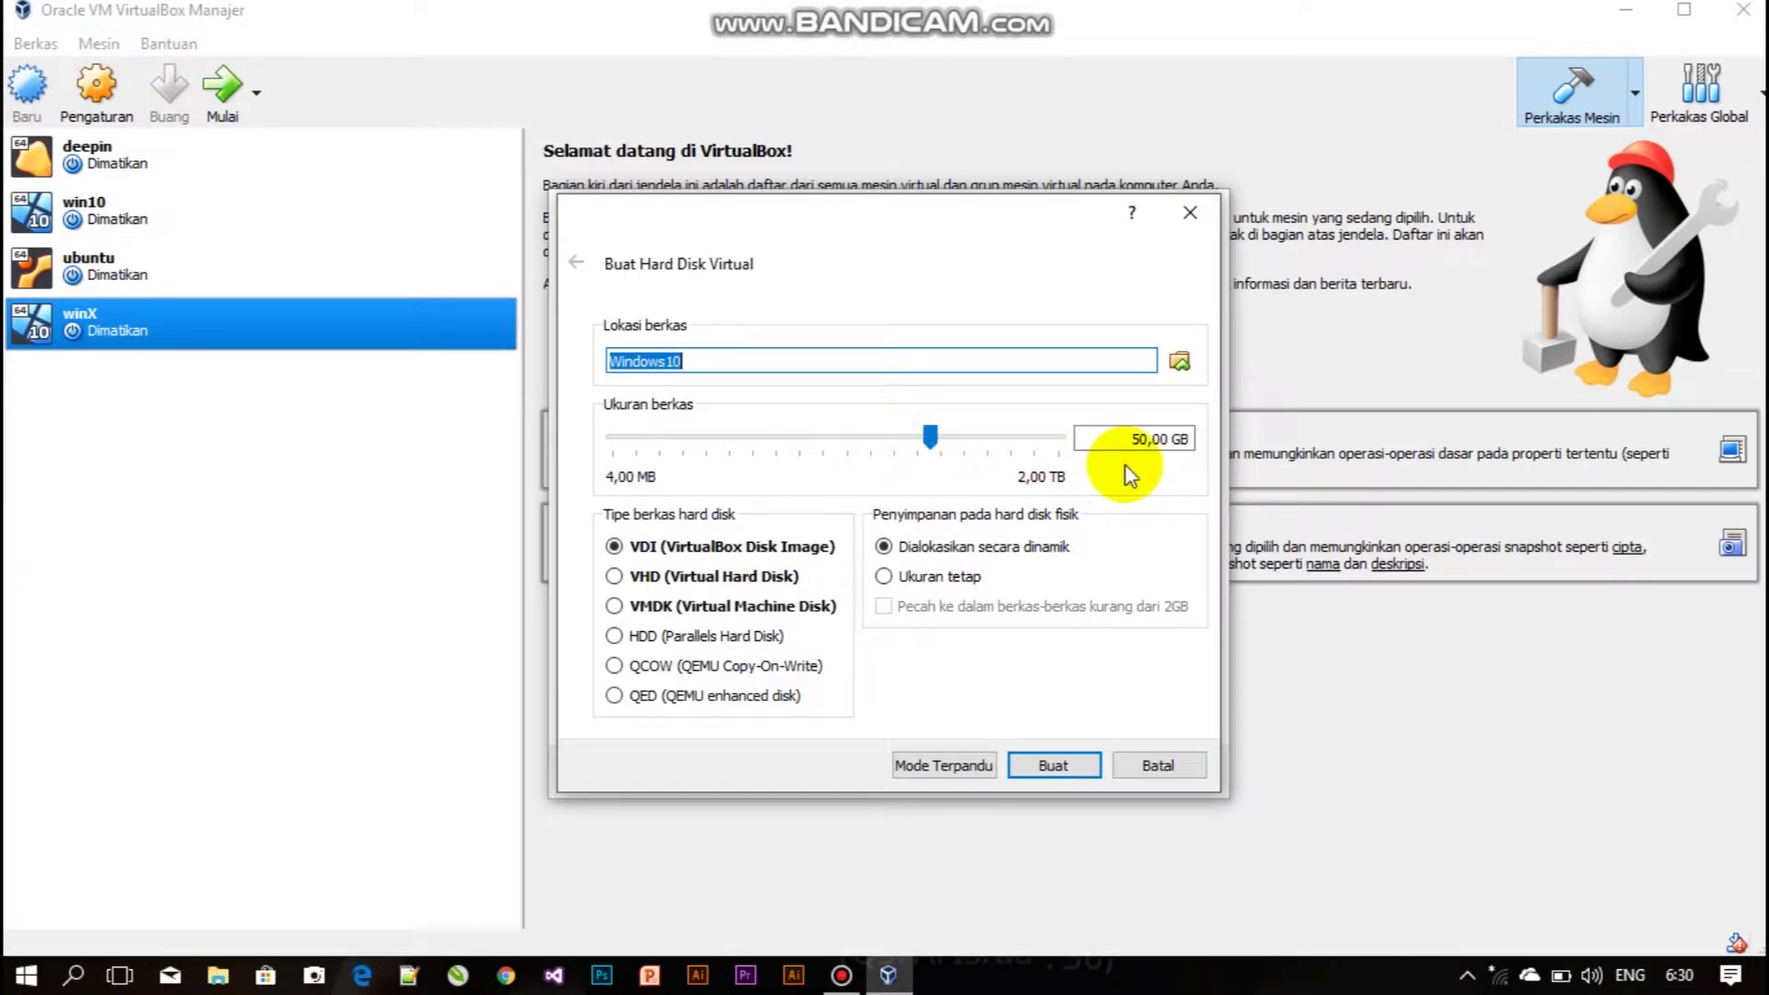
# Change the disk size from 50,00 to 25,00 GB and create the dynamic VDI disk.
pyautogui.click(1147, 443)
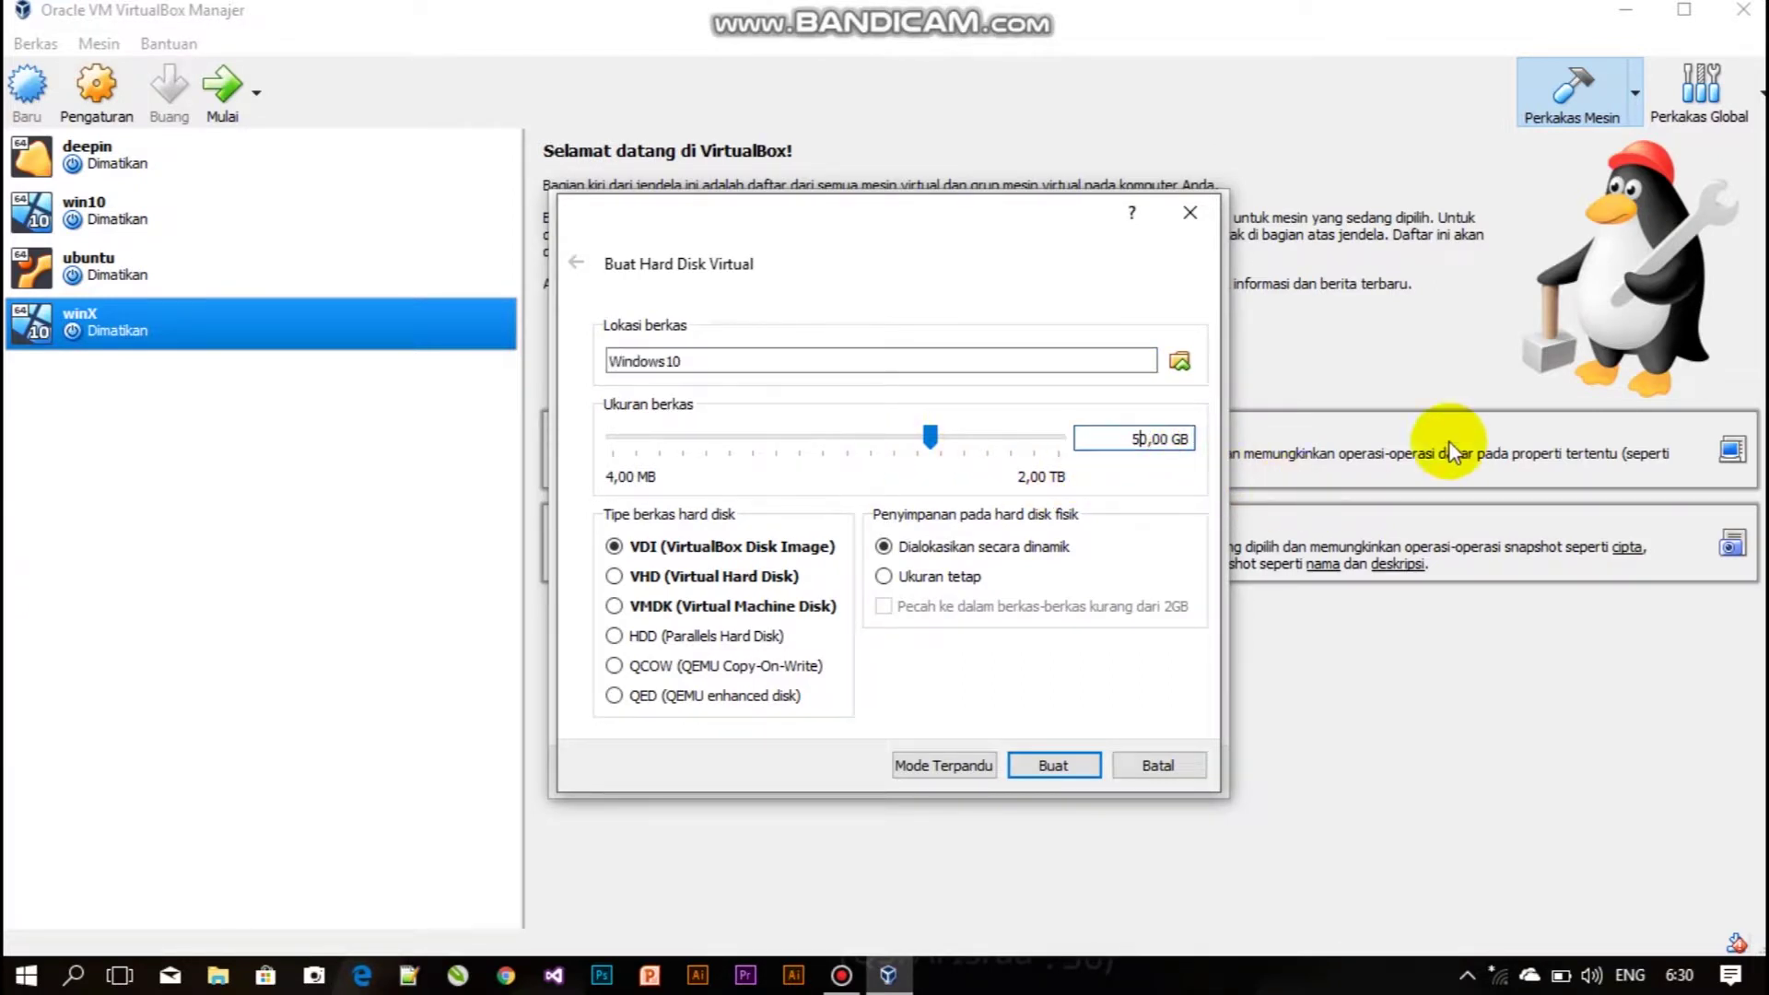
pyautogui.press('BackSpace')
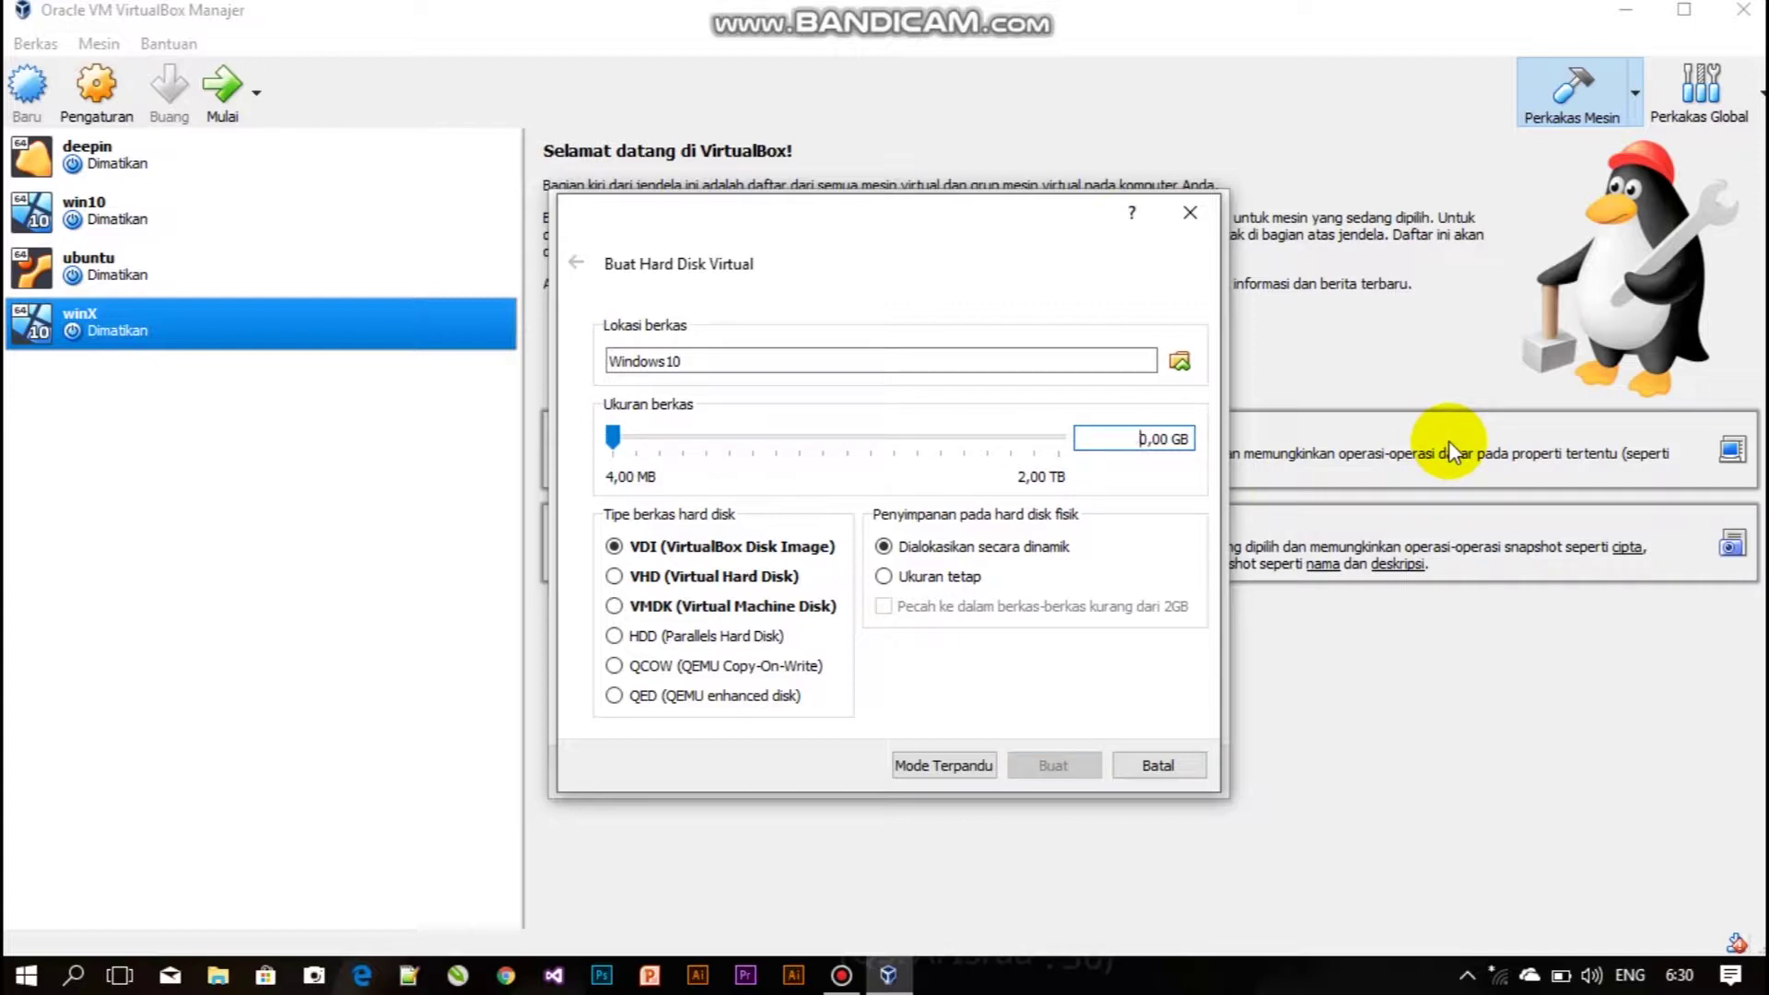
pyautogui.write('2')
pyautogui.press('Right')
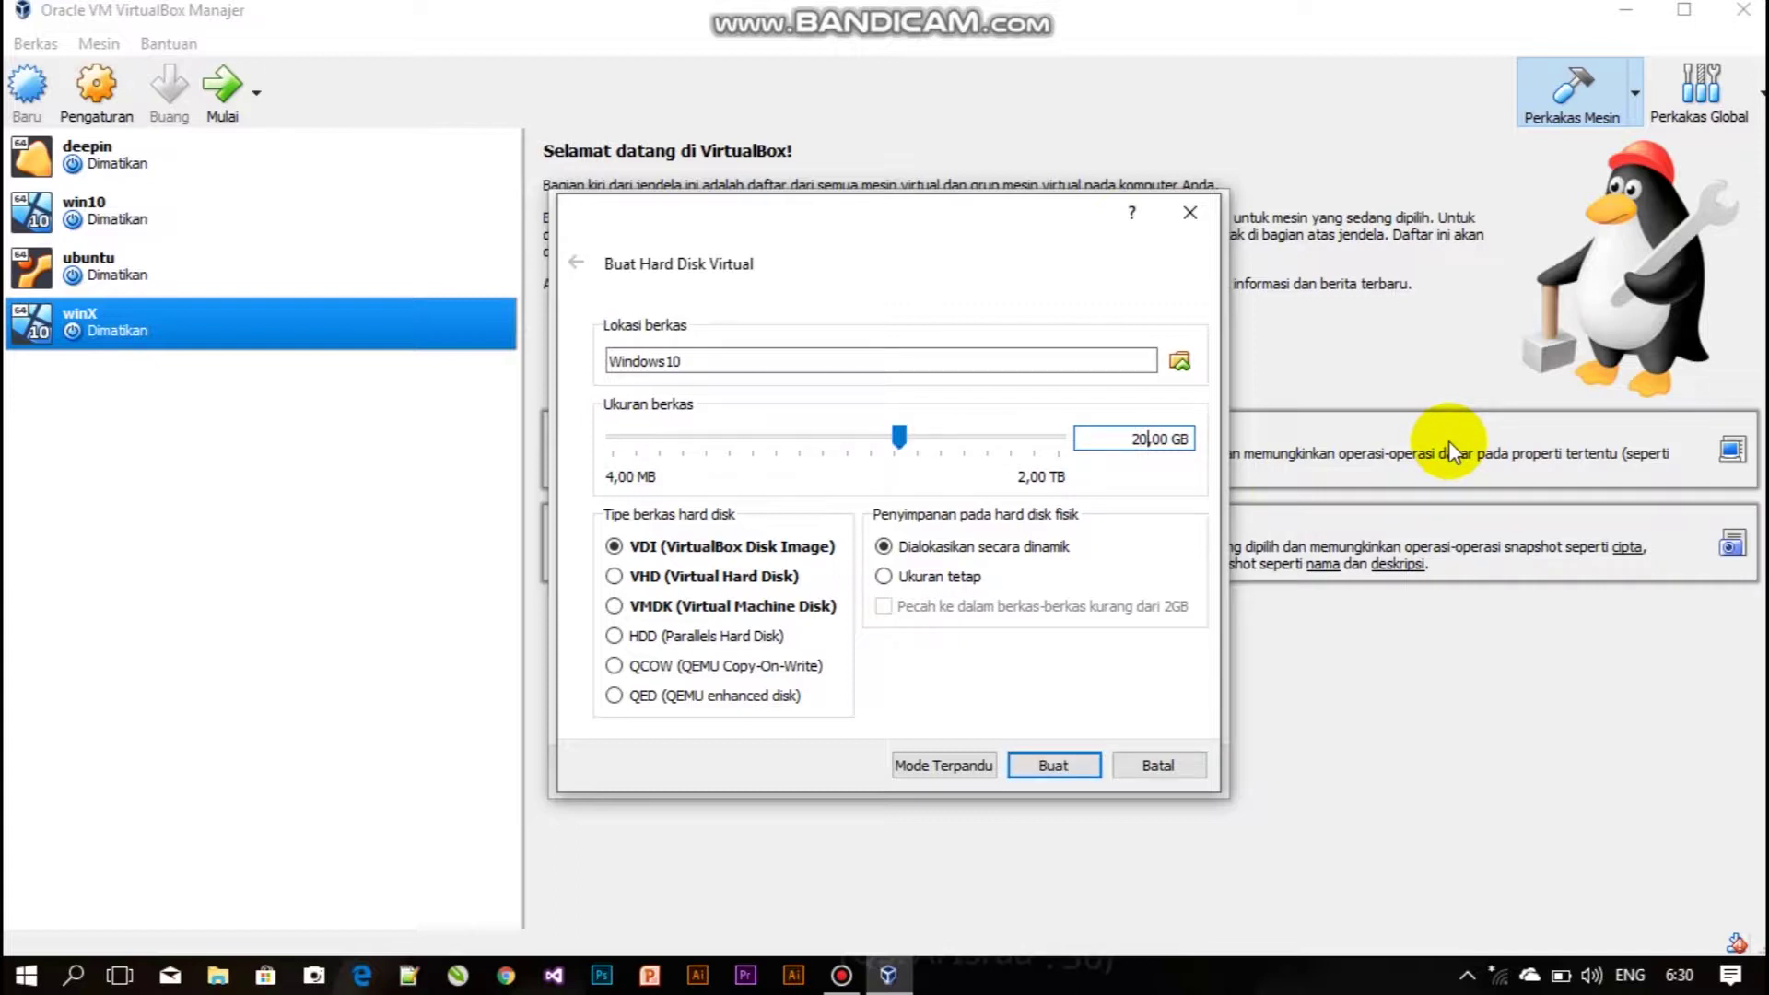
pyautogui.press('BackSpace')
pyautogui.write('5')
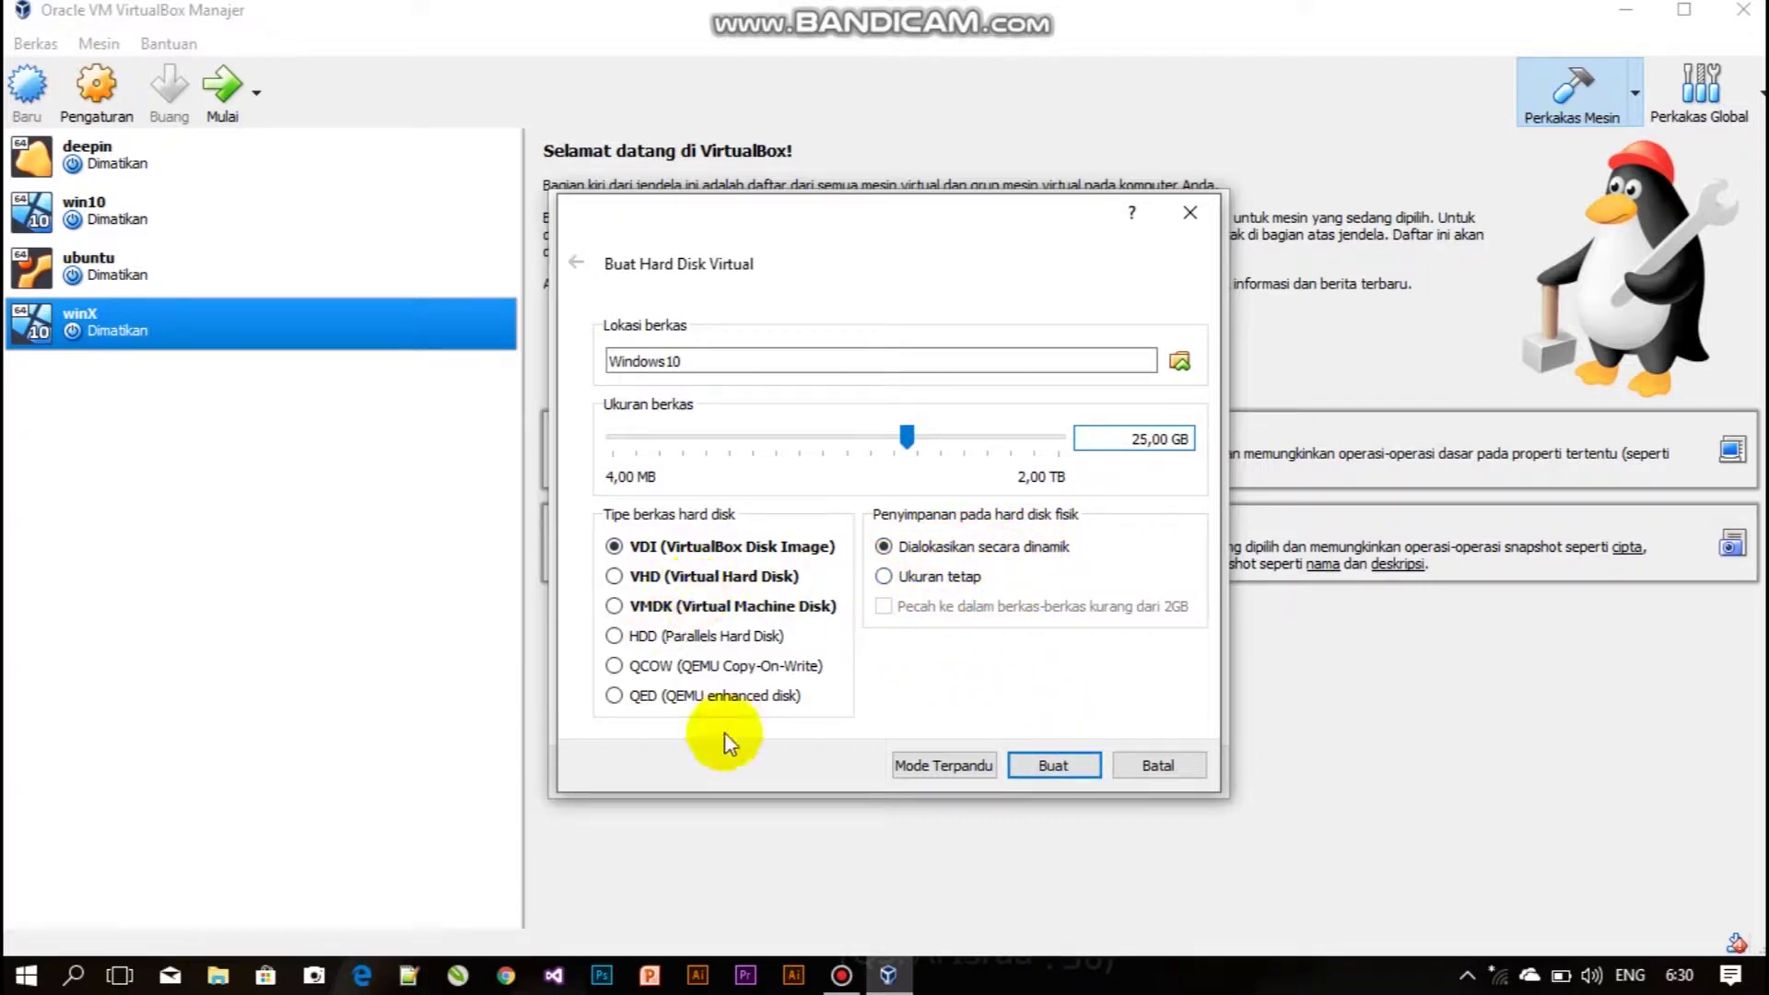
pyautogui.click(1053, 763)
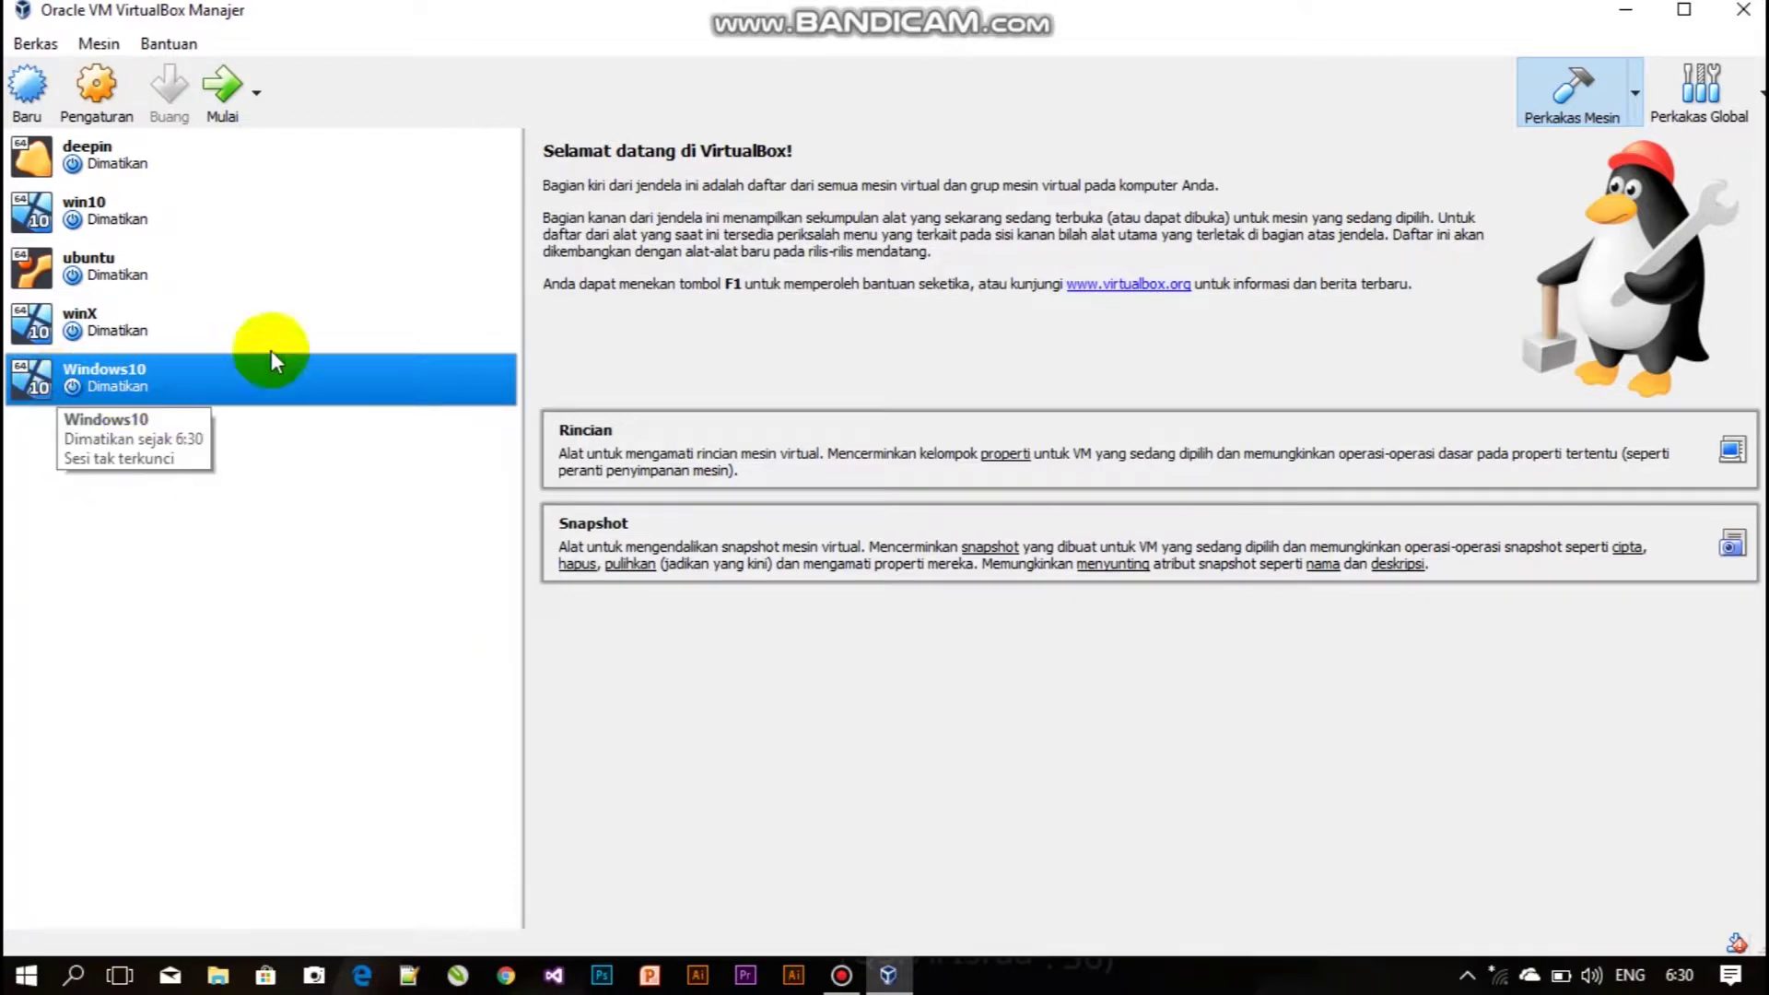
# Start Windows10 and pick the Windows 10 PRO FULL (x64-x86) ISO from D:\master\OS as startup disk.
pyautogui.click(231, 102)
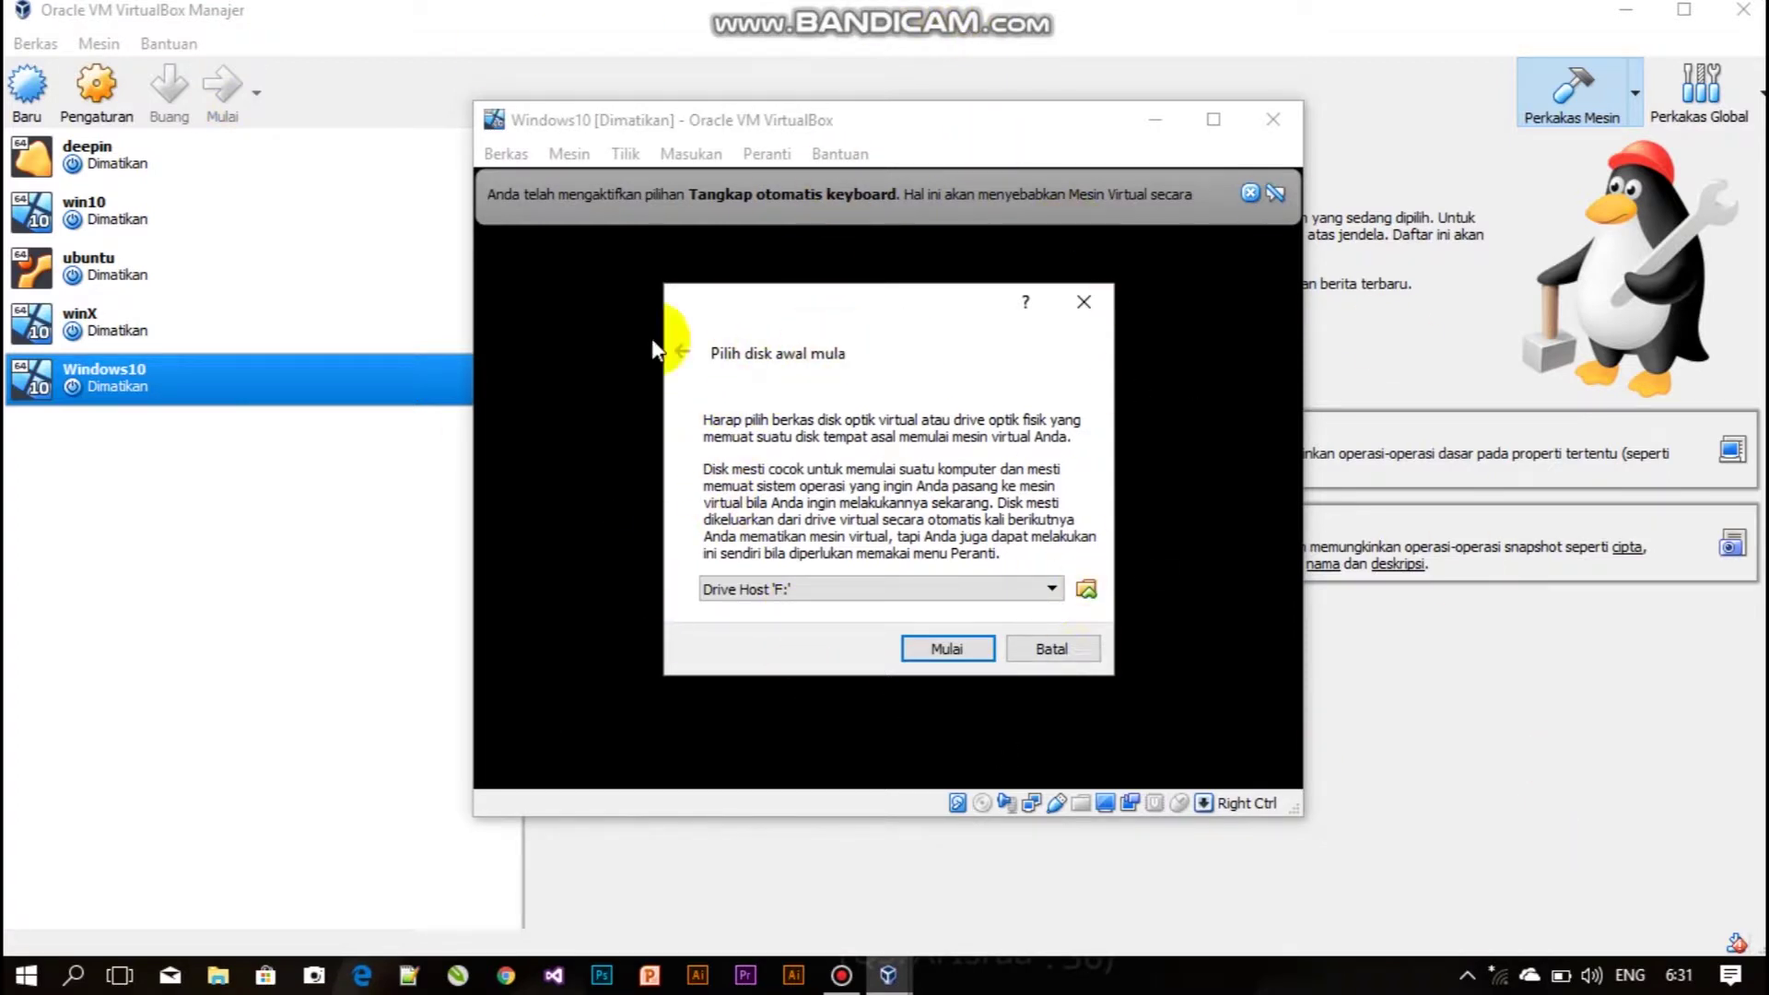
pyautogui.click(1087, 590)
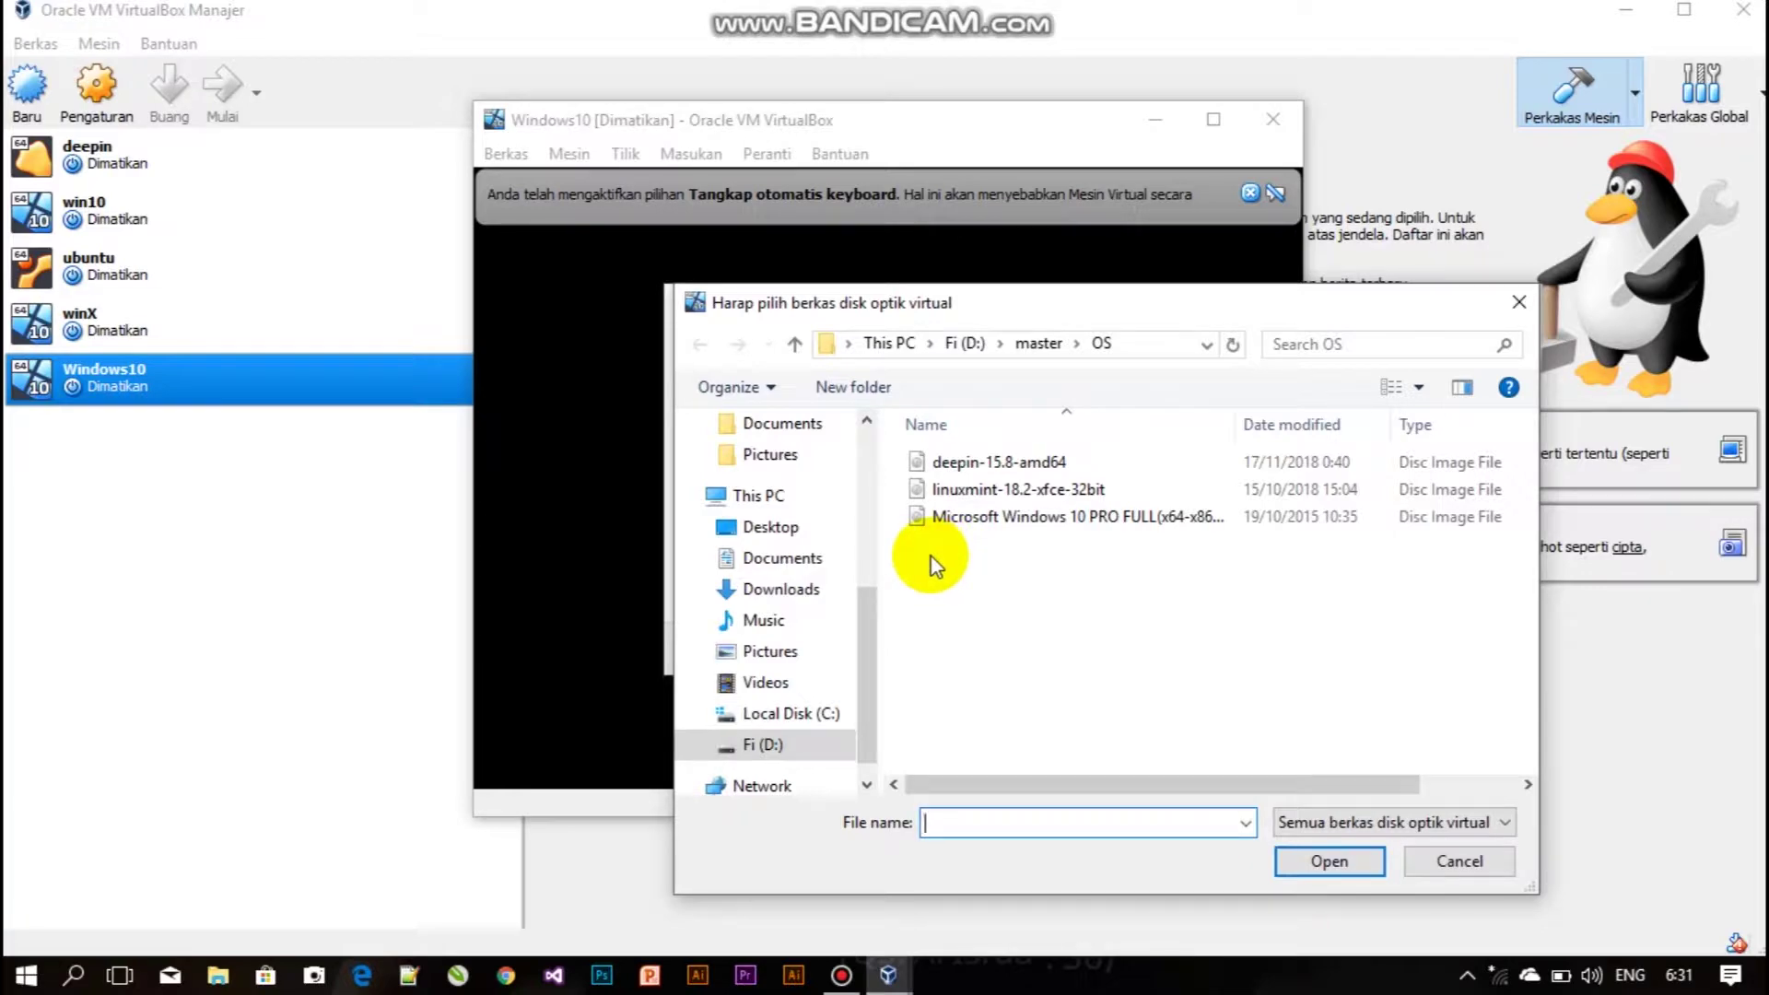
pyautogui.click(1004, 516)
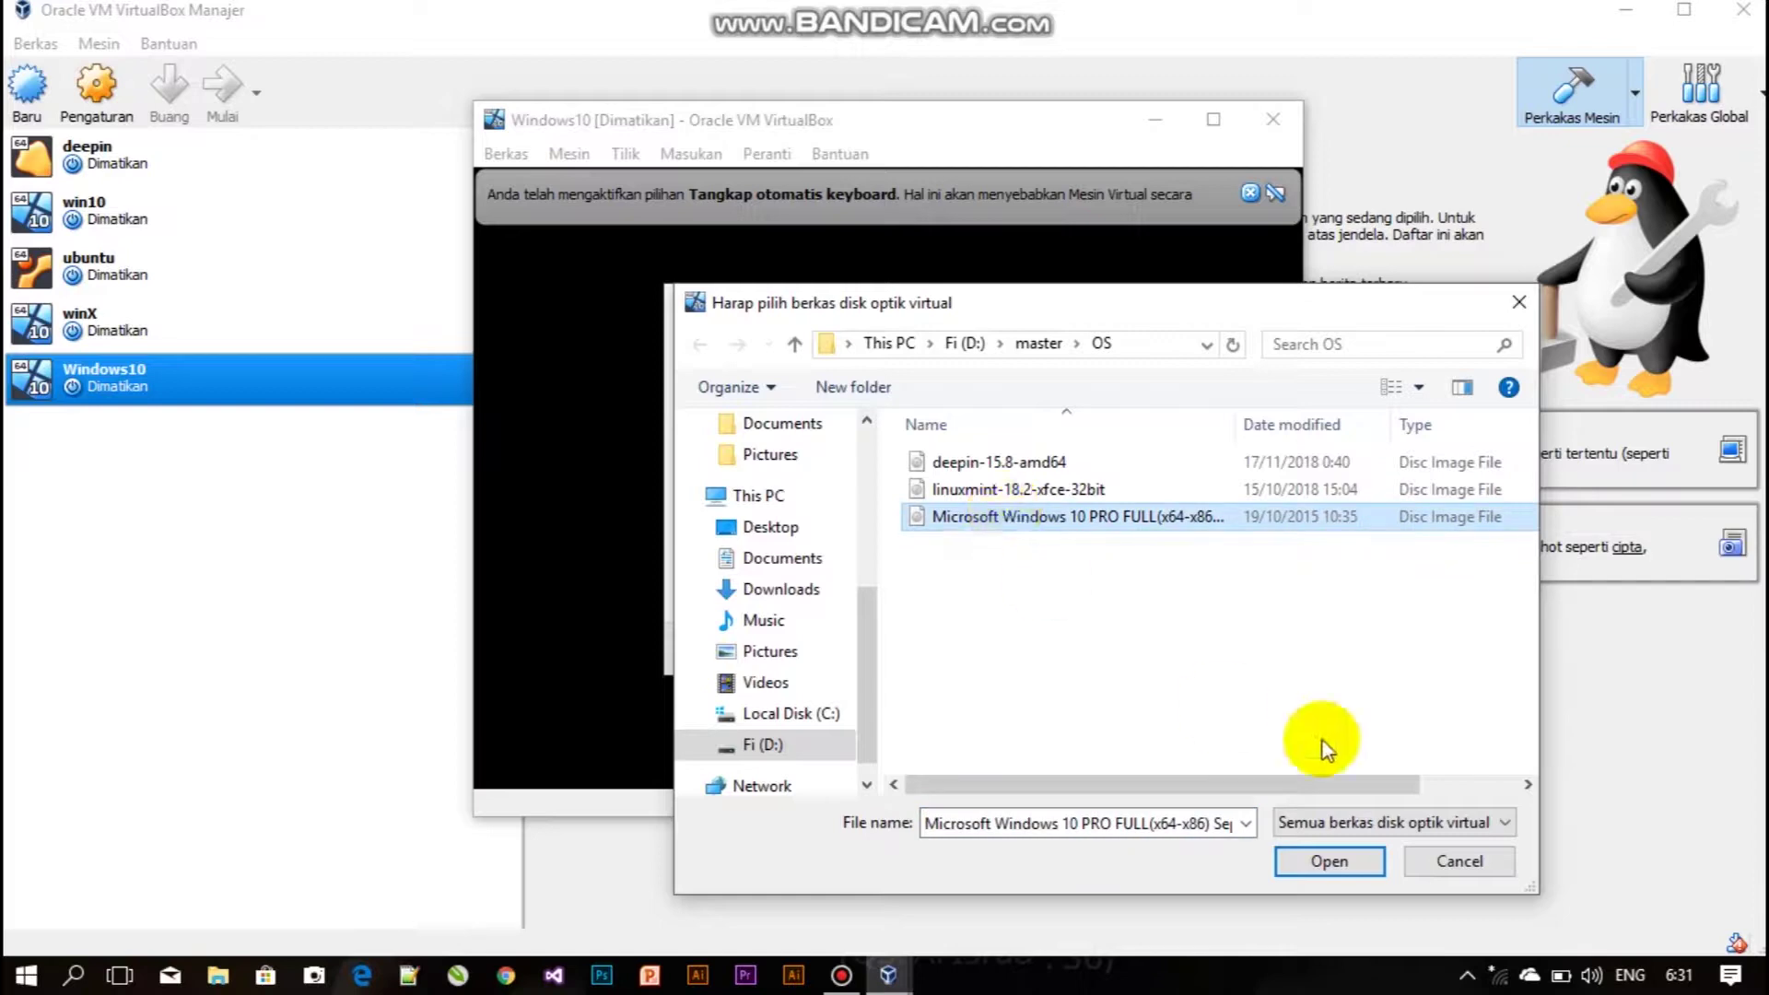
pyautogui.click(1336, 866)
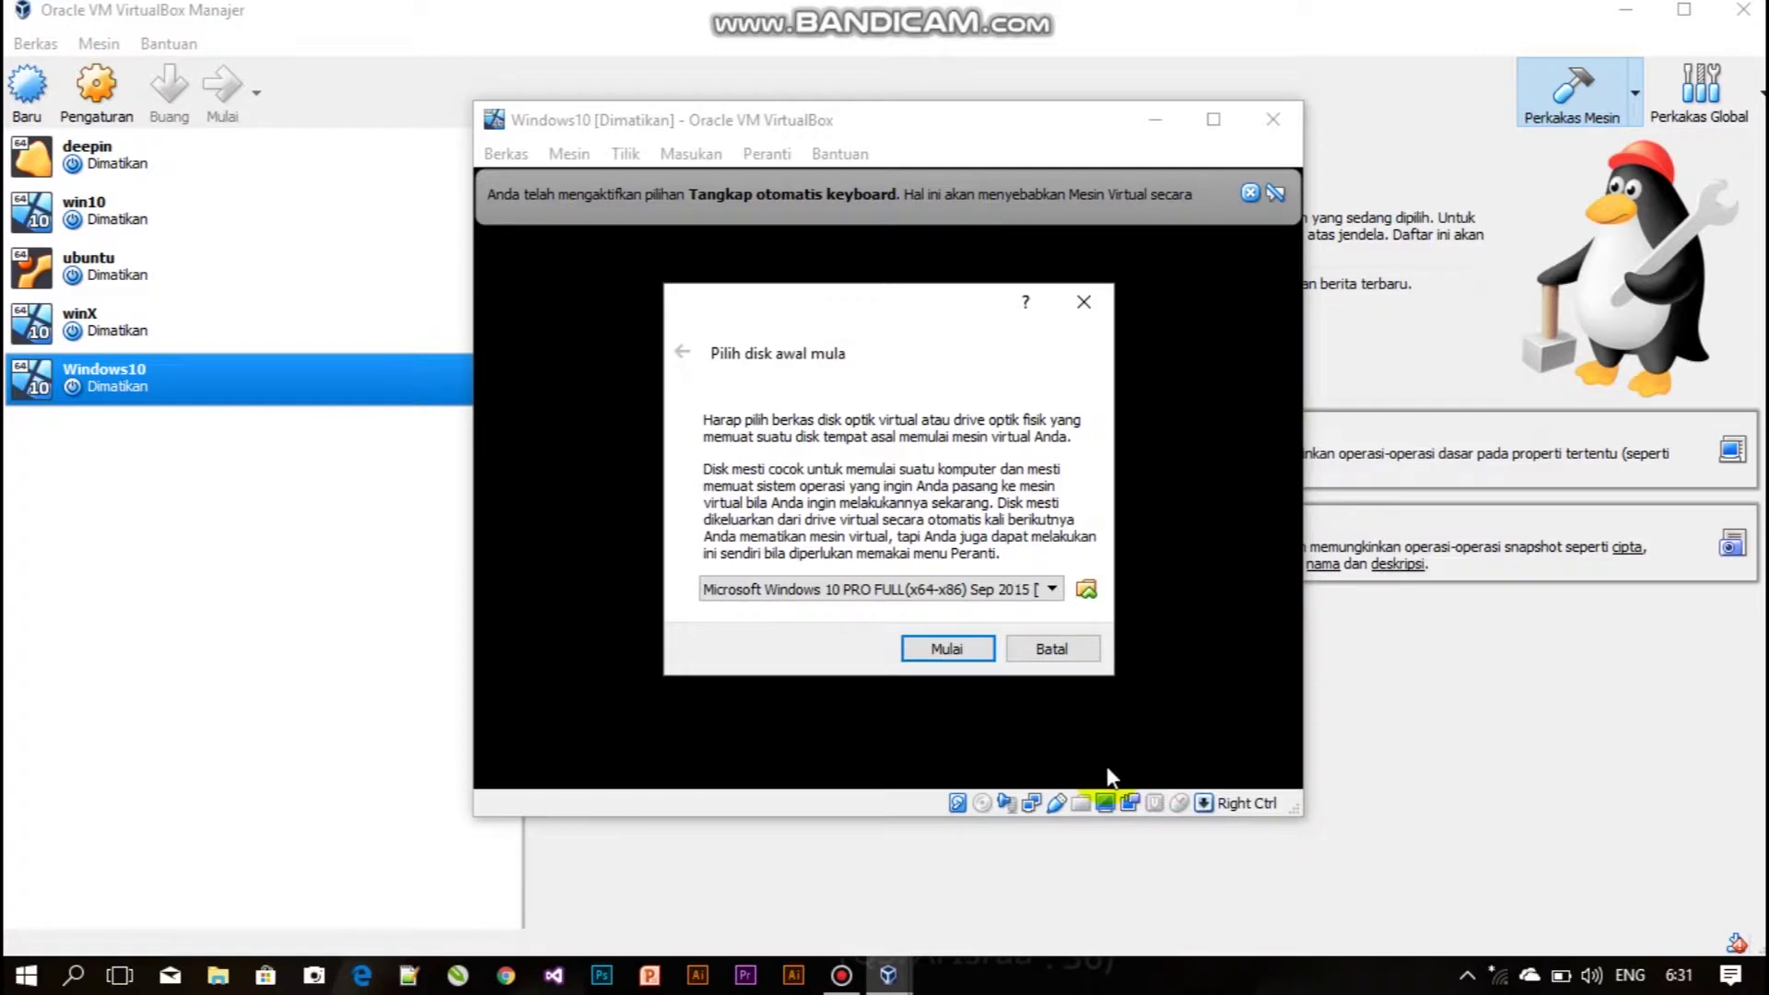
# Boot Windows10 from the chosen ISO and shrink the VM window to reveal the manager.
pyautogui.click(940, 647)
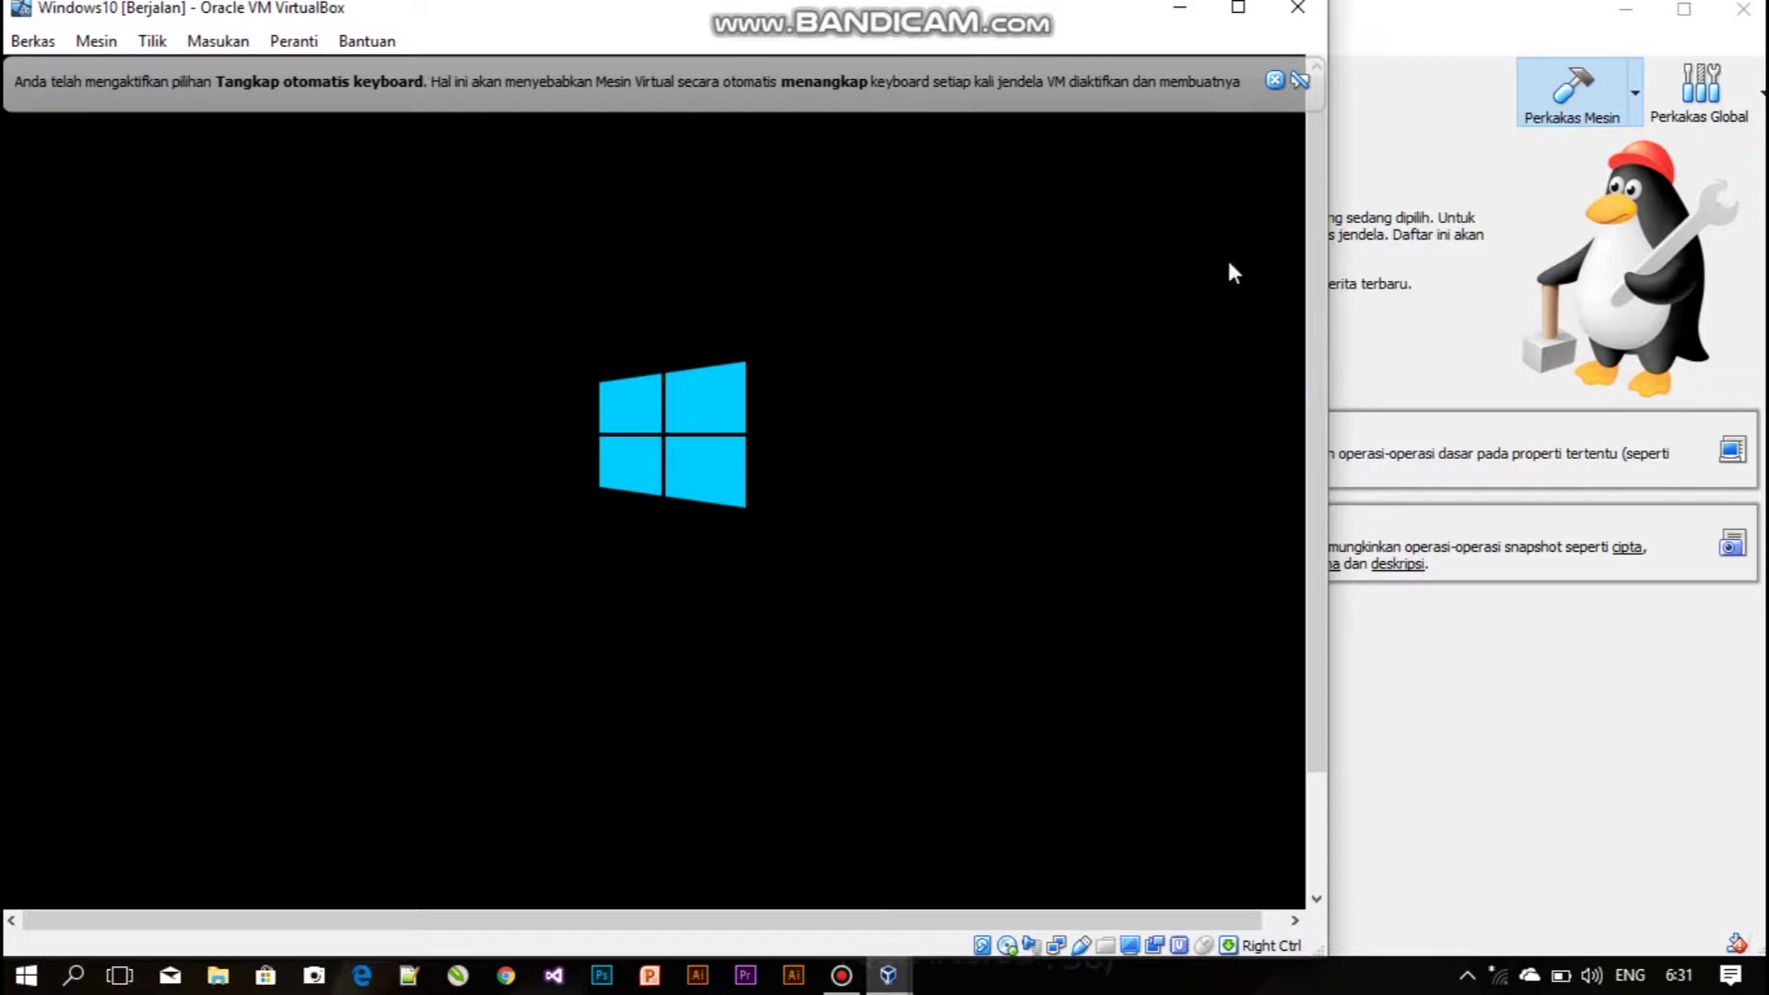
pyautogui.moveTo(1072, 8); pyautogui.dragTo(1217, 12)
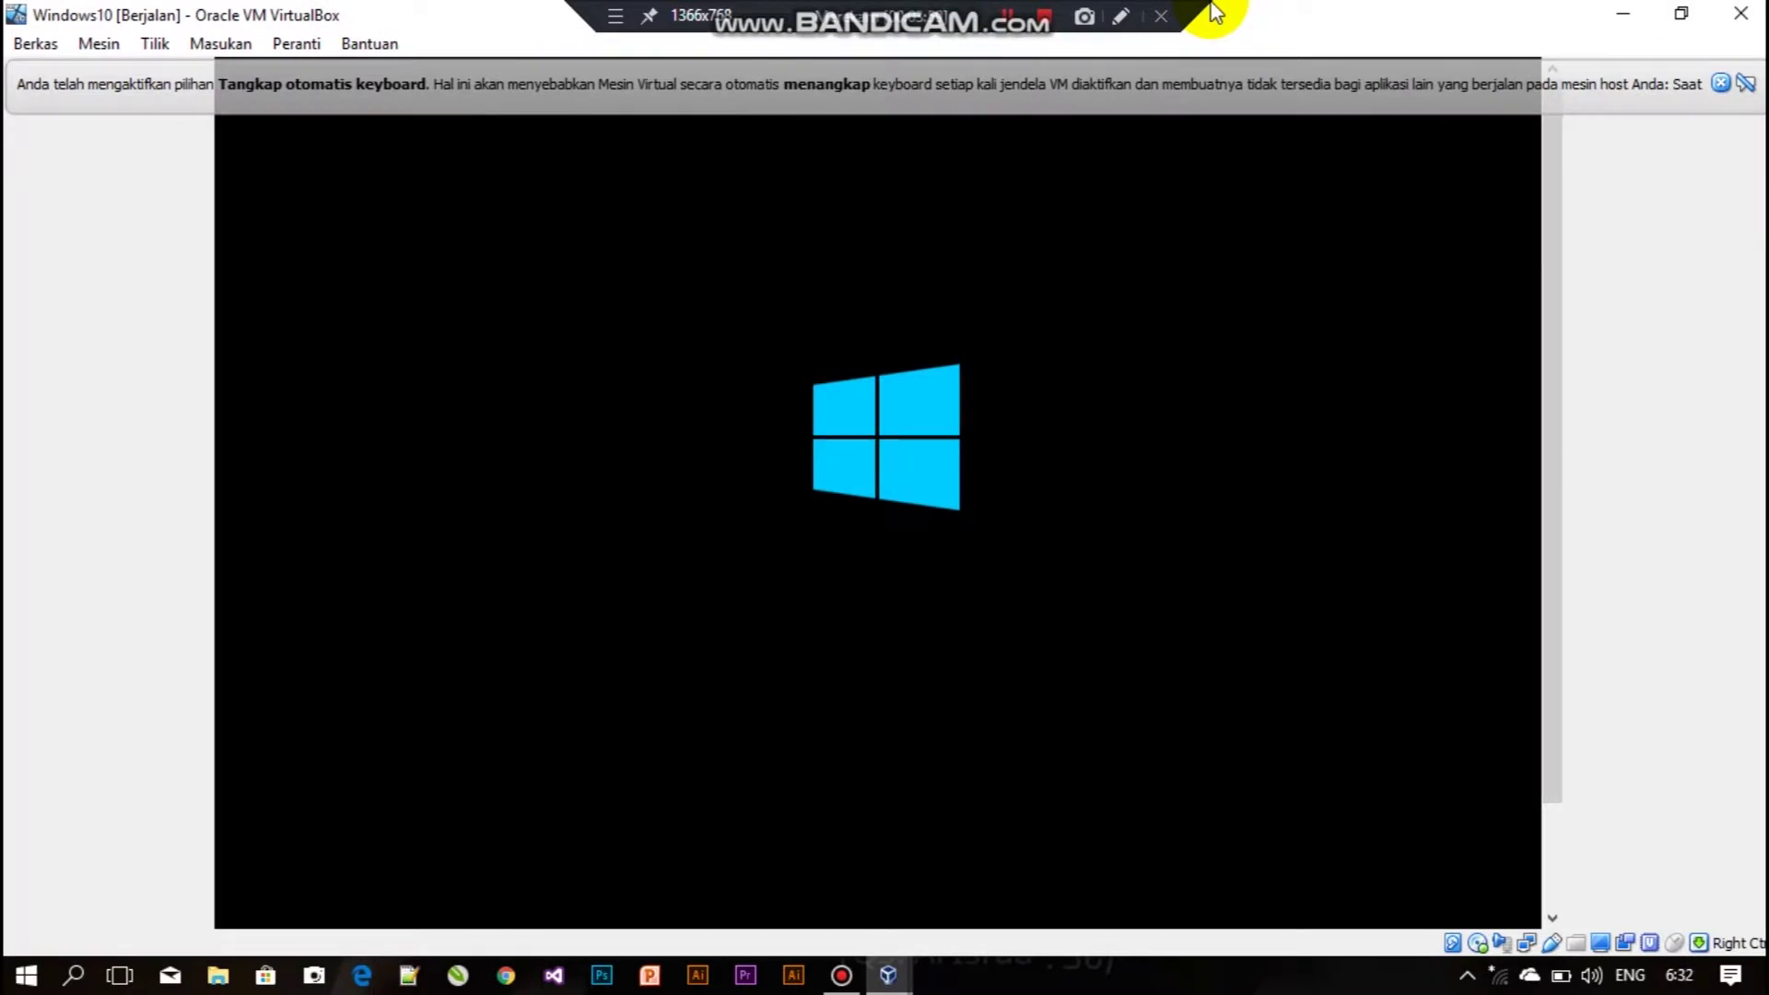
pyautogui.moveTo(1216, 12); pyautogui.dragTo(1026, 32)
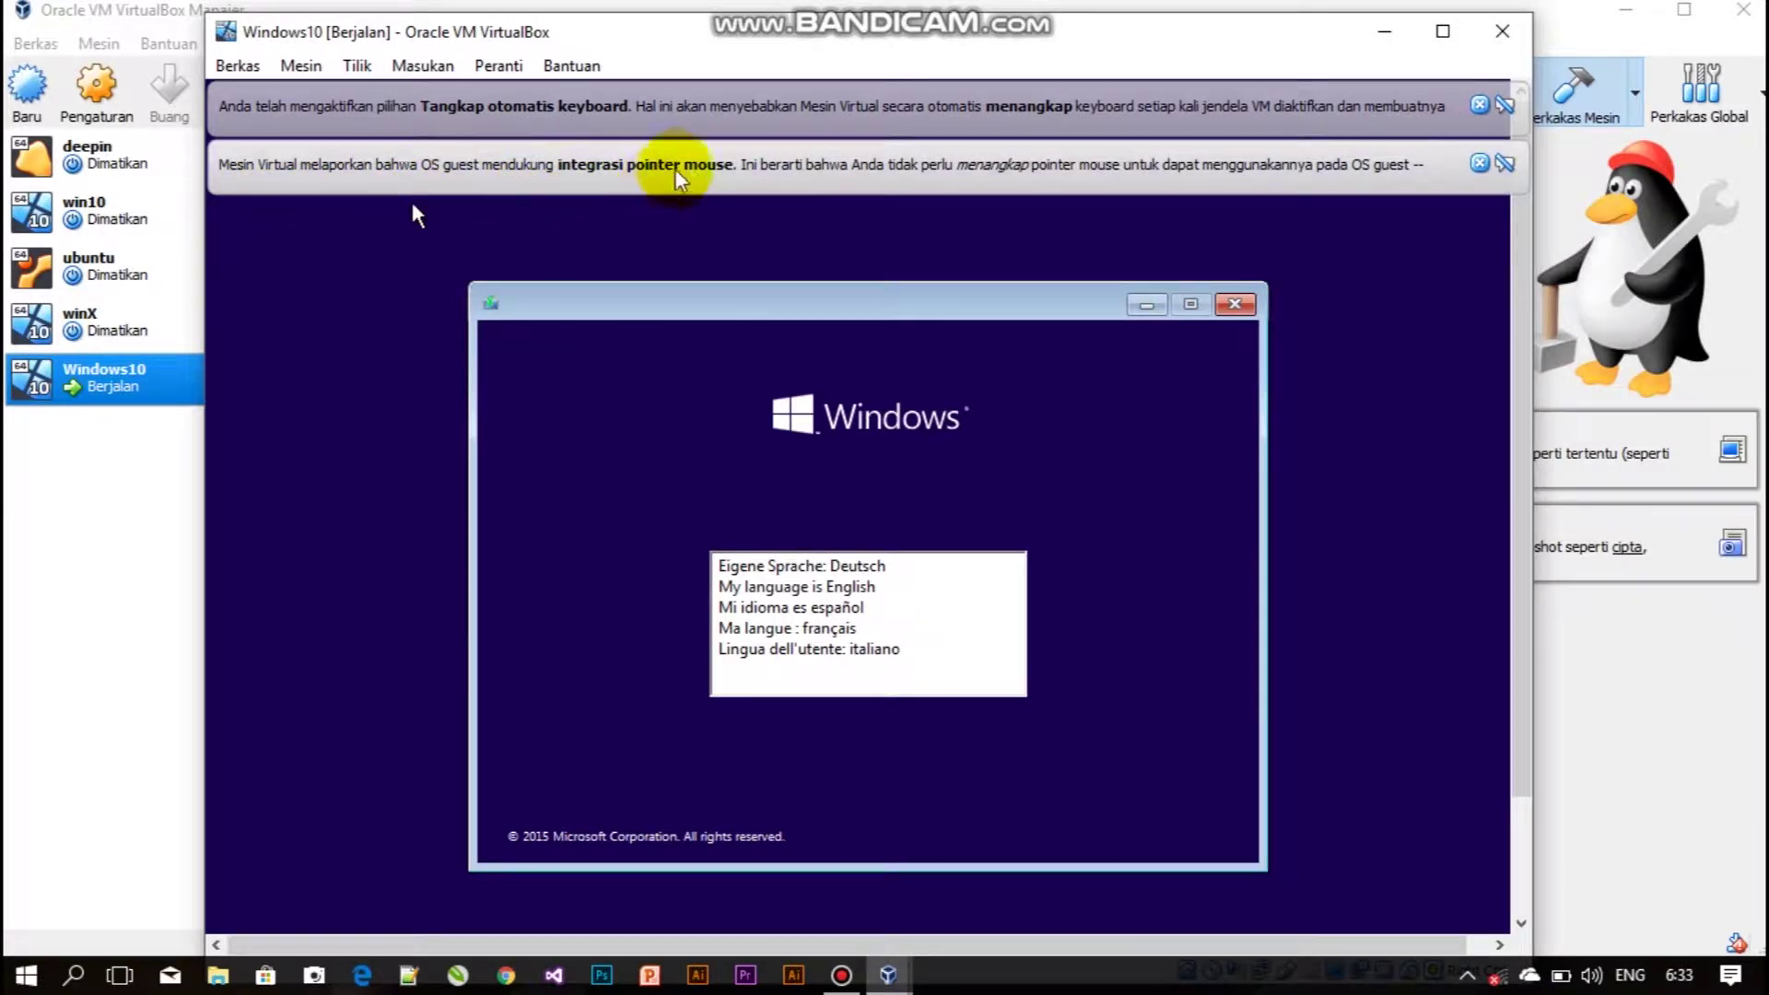
# Keep English (United States) with US keyboard in Windows Setup and choose Install now.
pyautogui.click(733, 590)
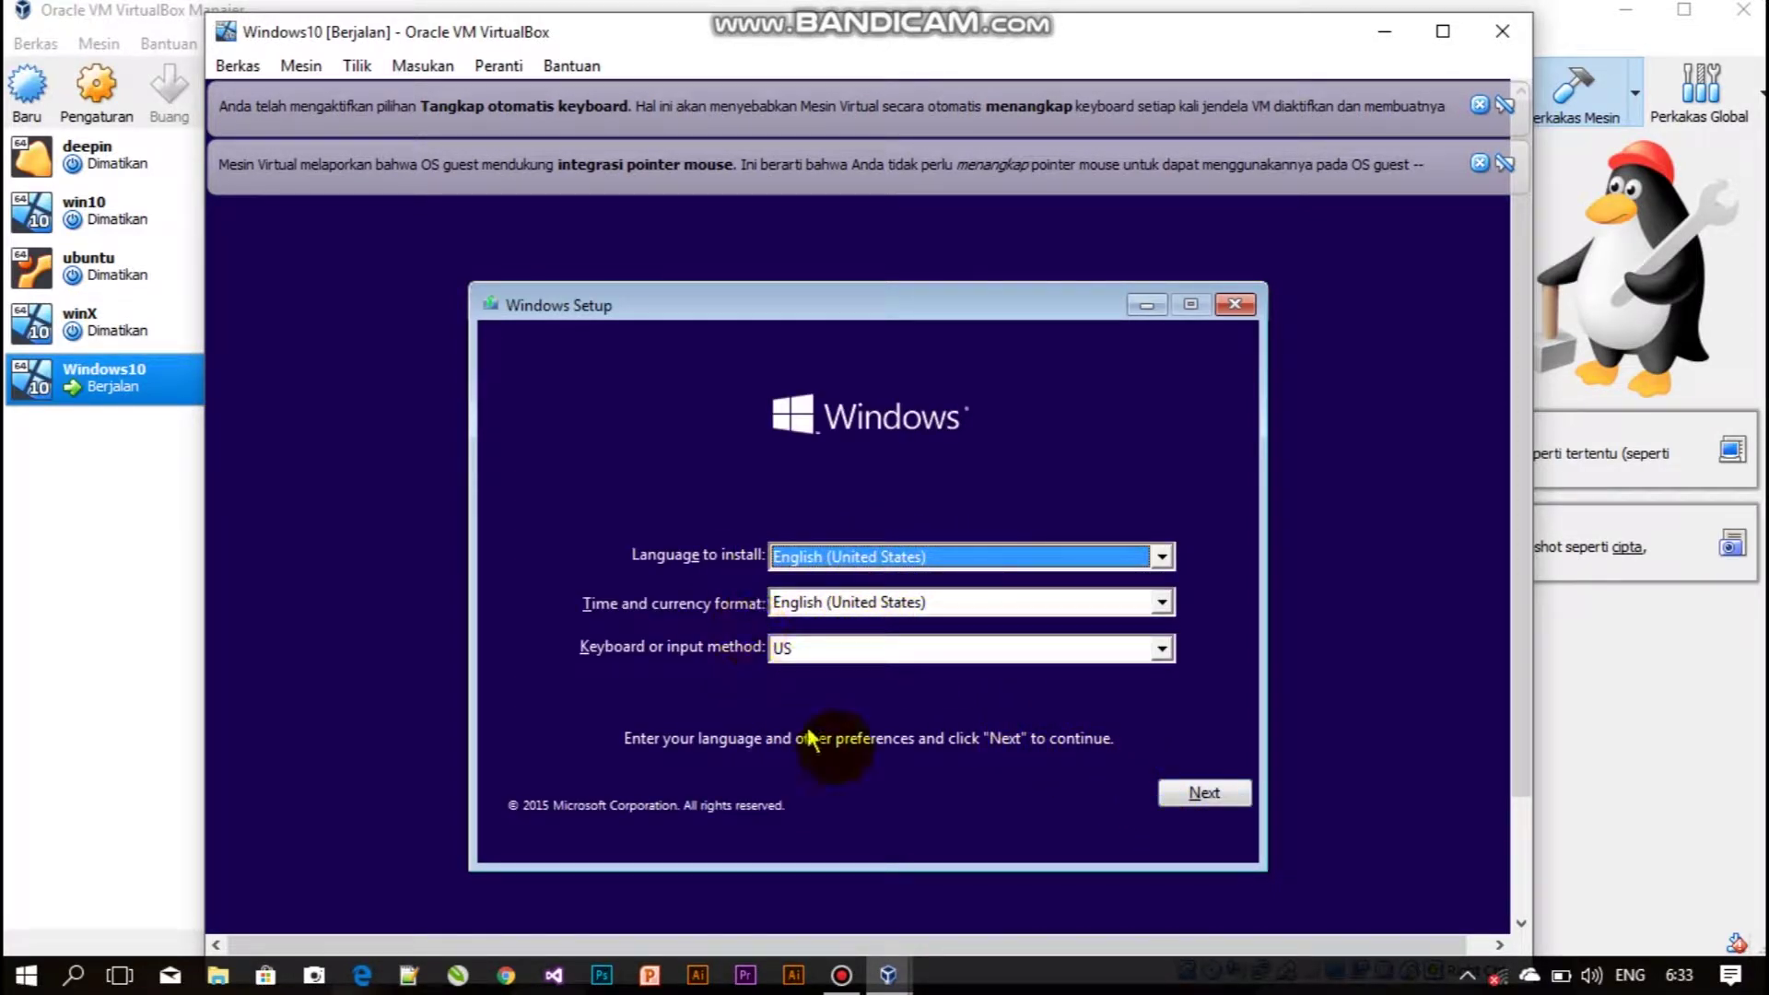
pyautogui.click(1191, 791)
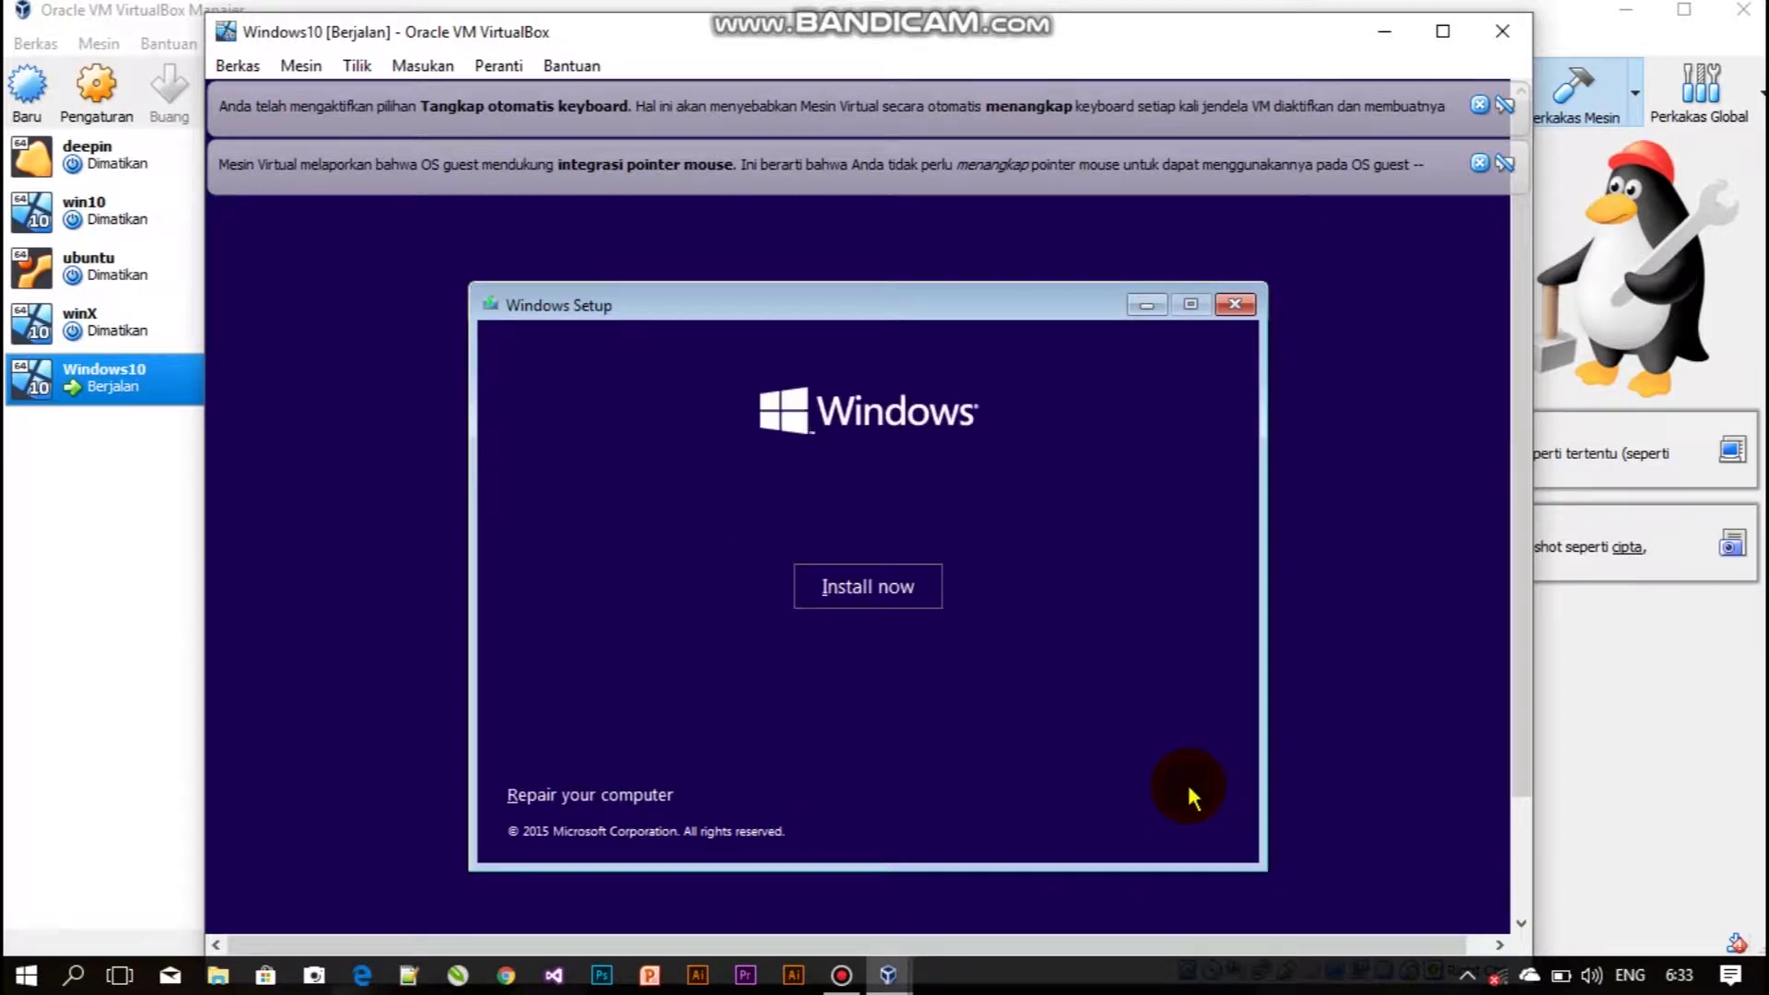
pyautogui.click(880, 576)
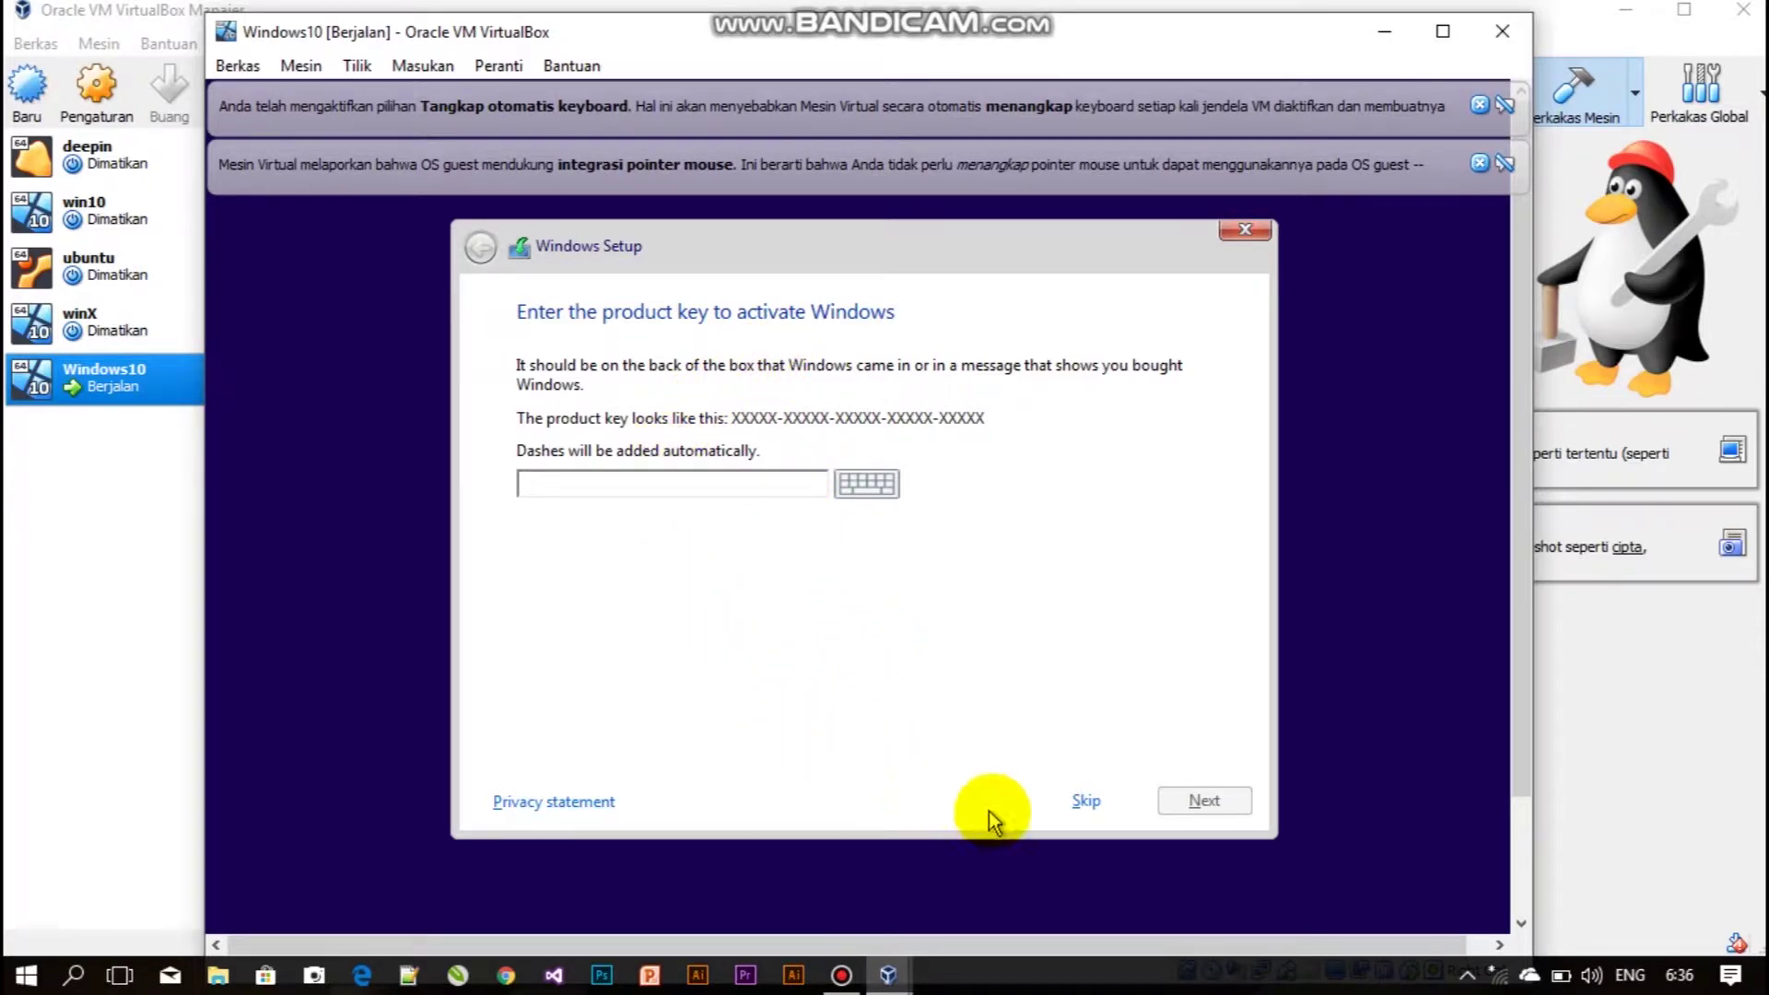
# Skip the product key, tick I accept the license terms, and go on.
pyautogui.click(1065, 799)
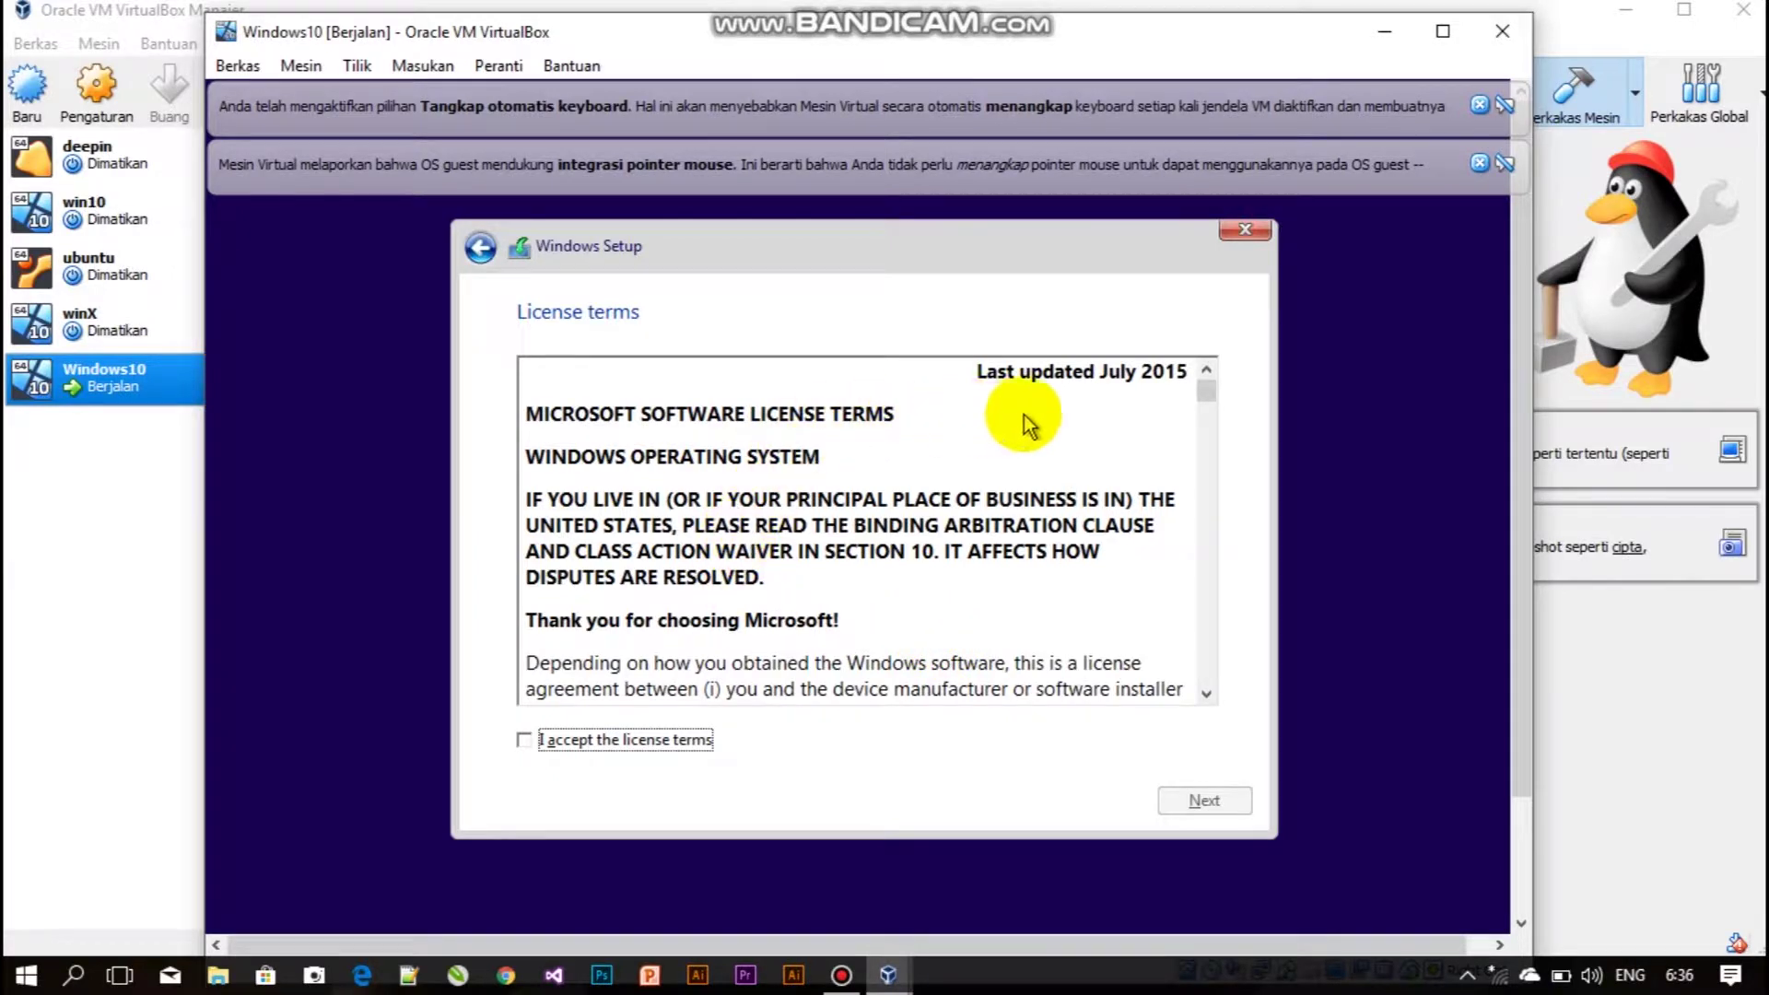
pyautogui.click(523, 740)
pyautogui.scroll(-3, 898, 636)
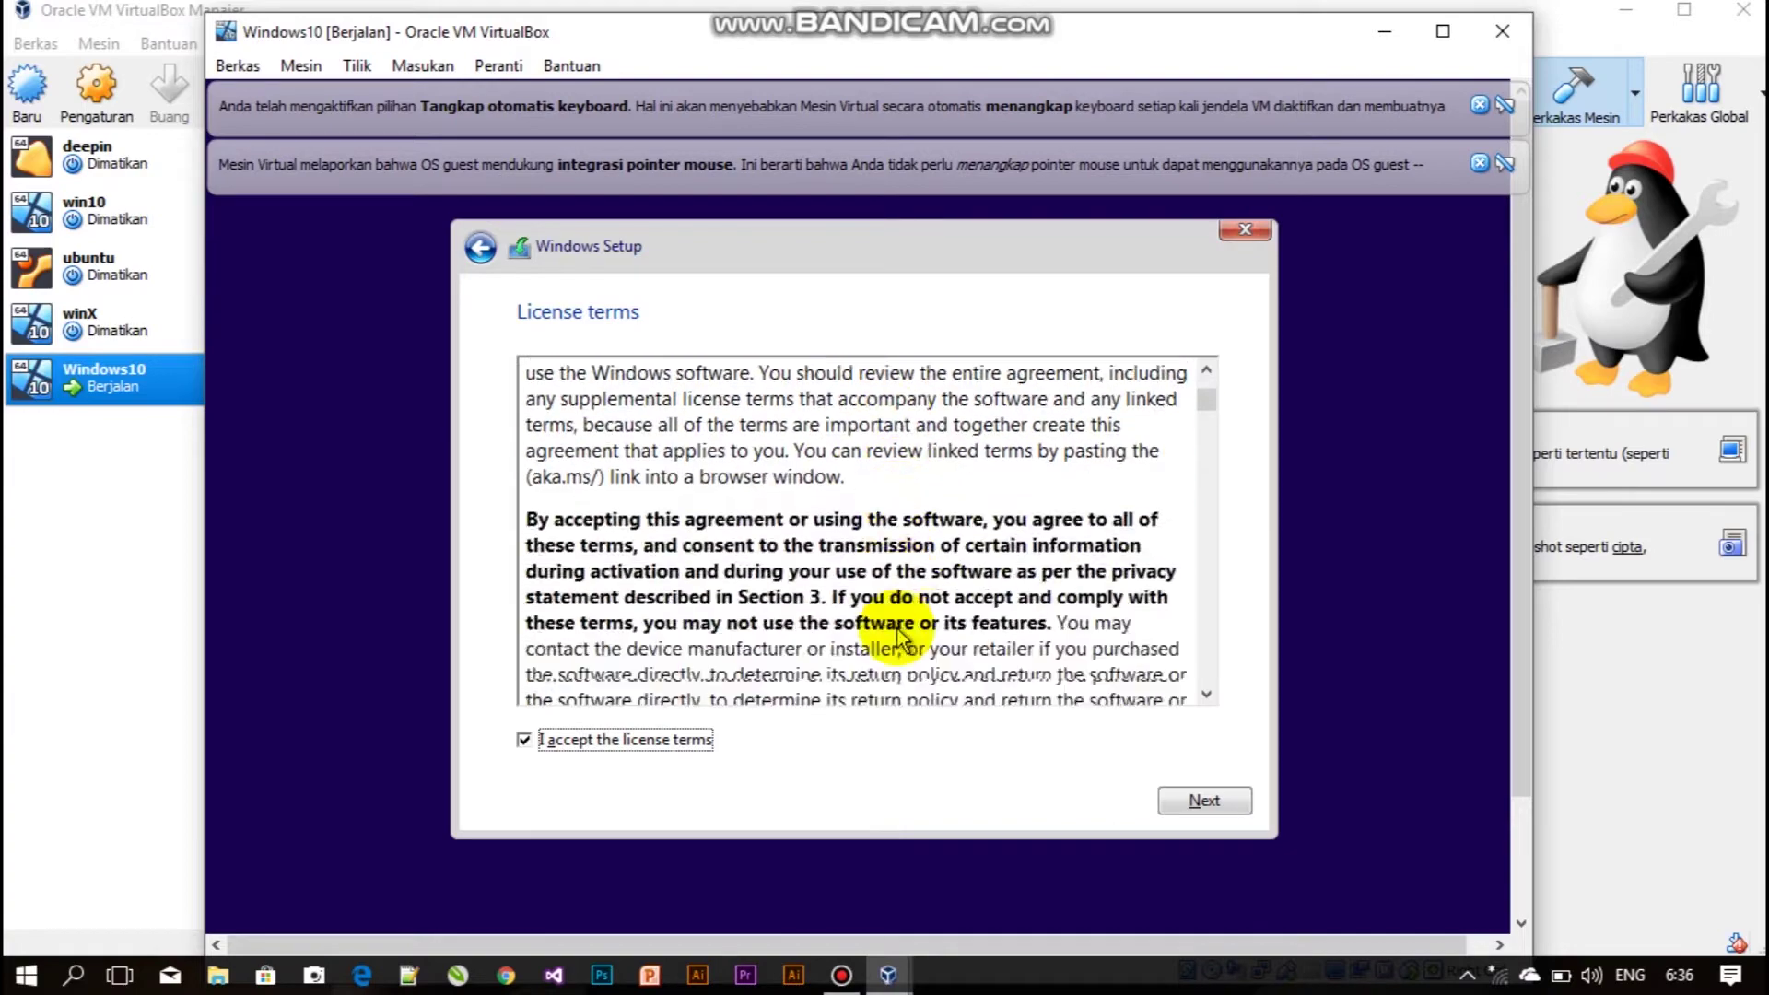
pyautogui.scroll(-3, 899, 636)
pyautogui.click(1205, 801)
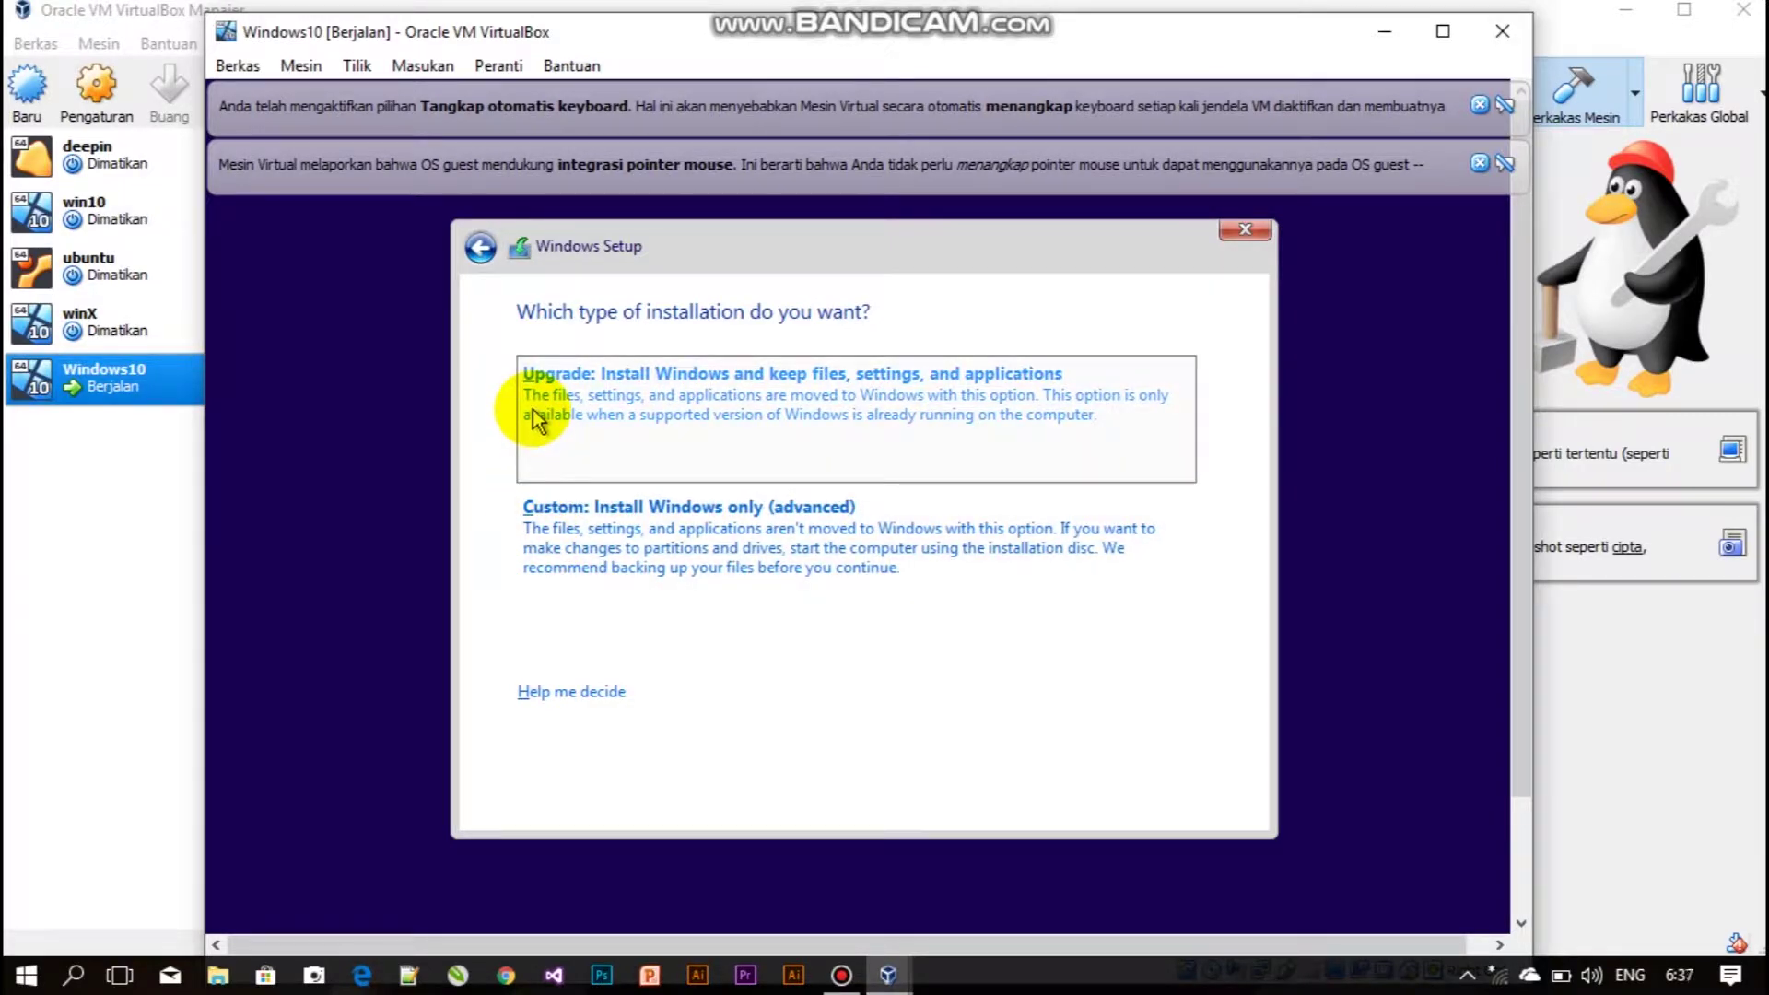
# Choose Custom: Install Windows only and install onto Drive 0 Unallocated Space.
pyautogui.click(564, 599)
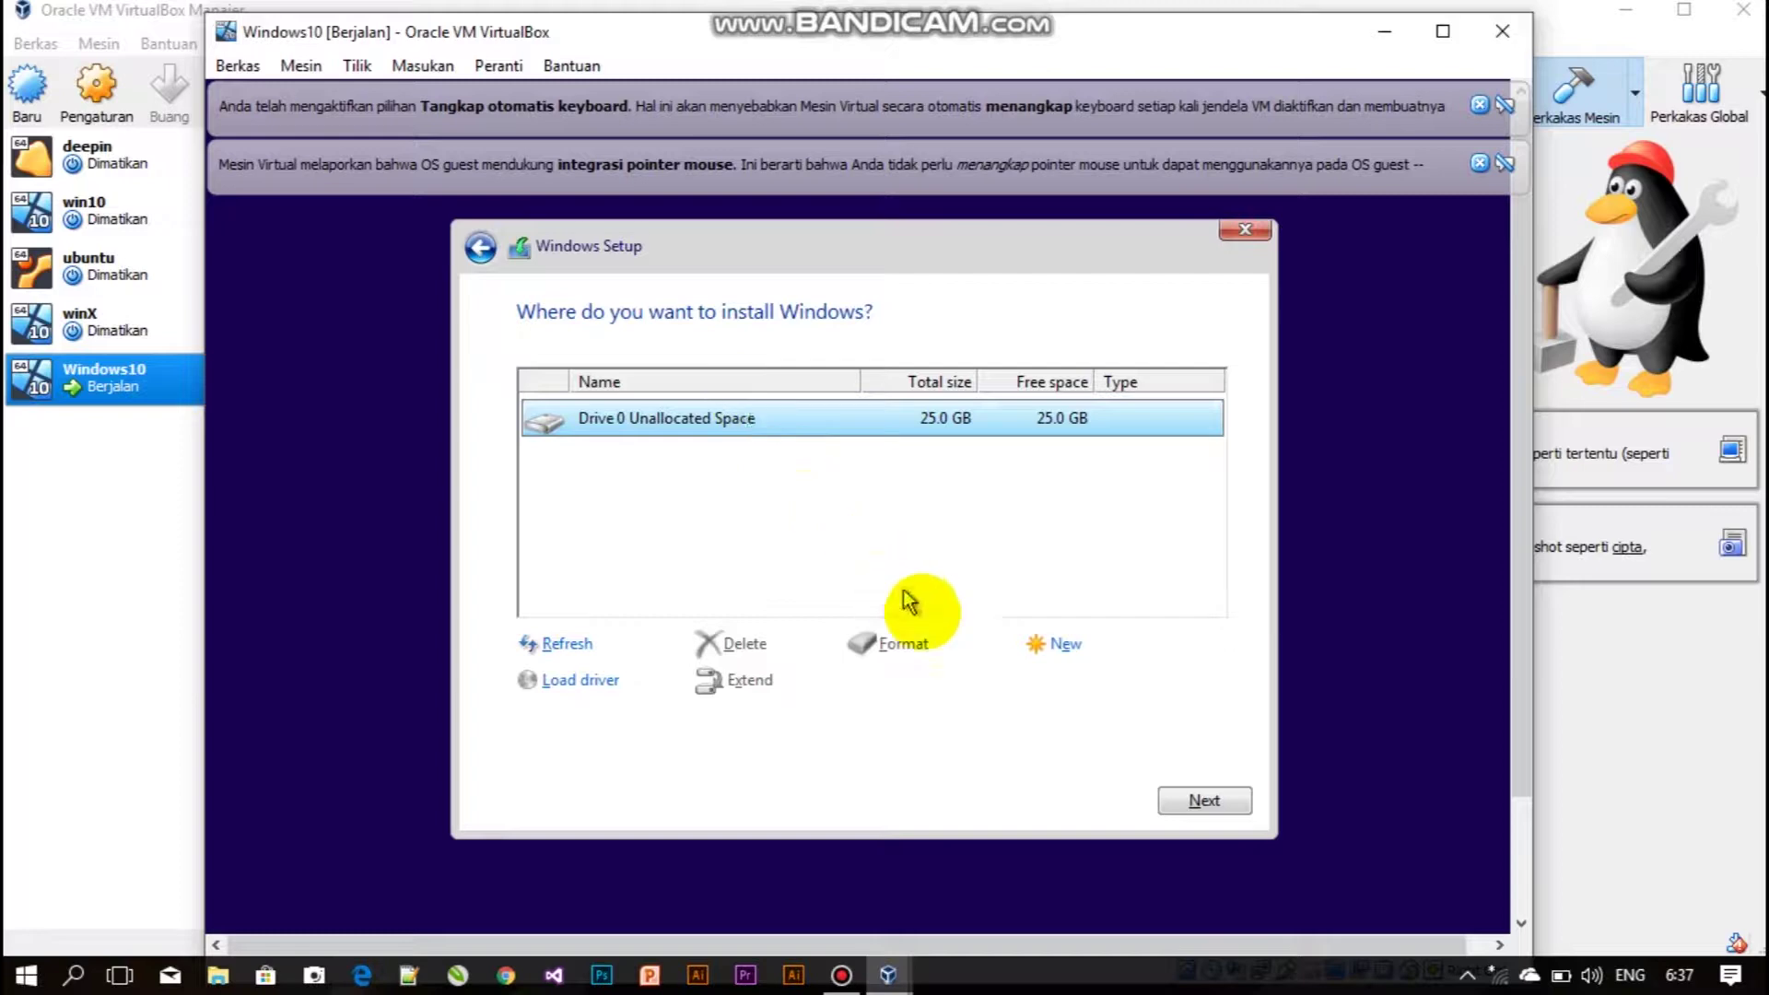
pyautogui.click(1176, 796)
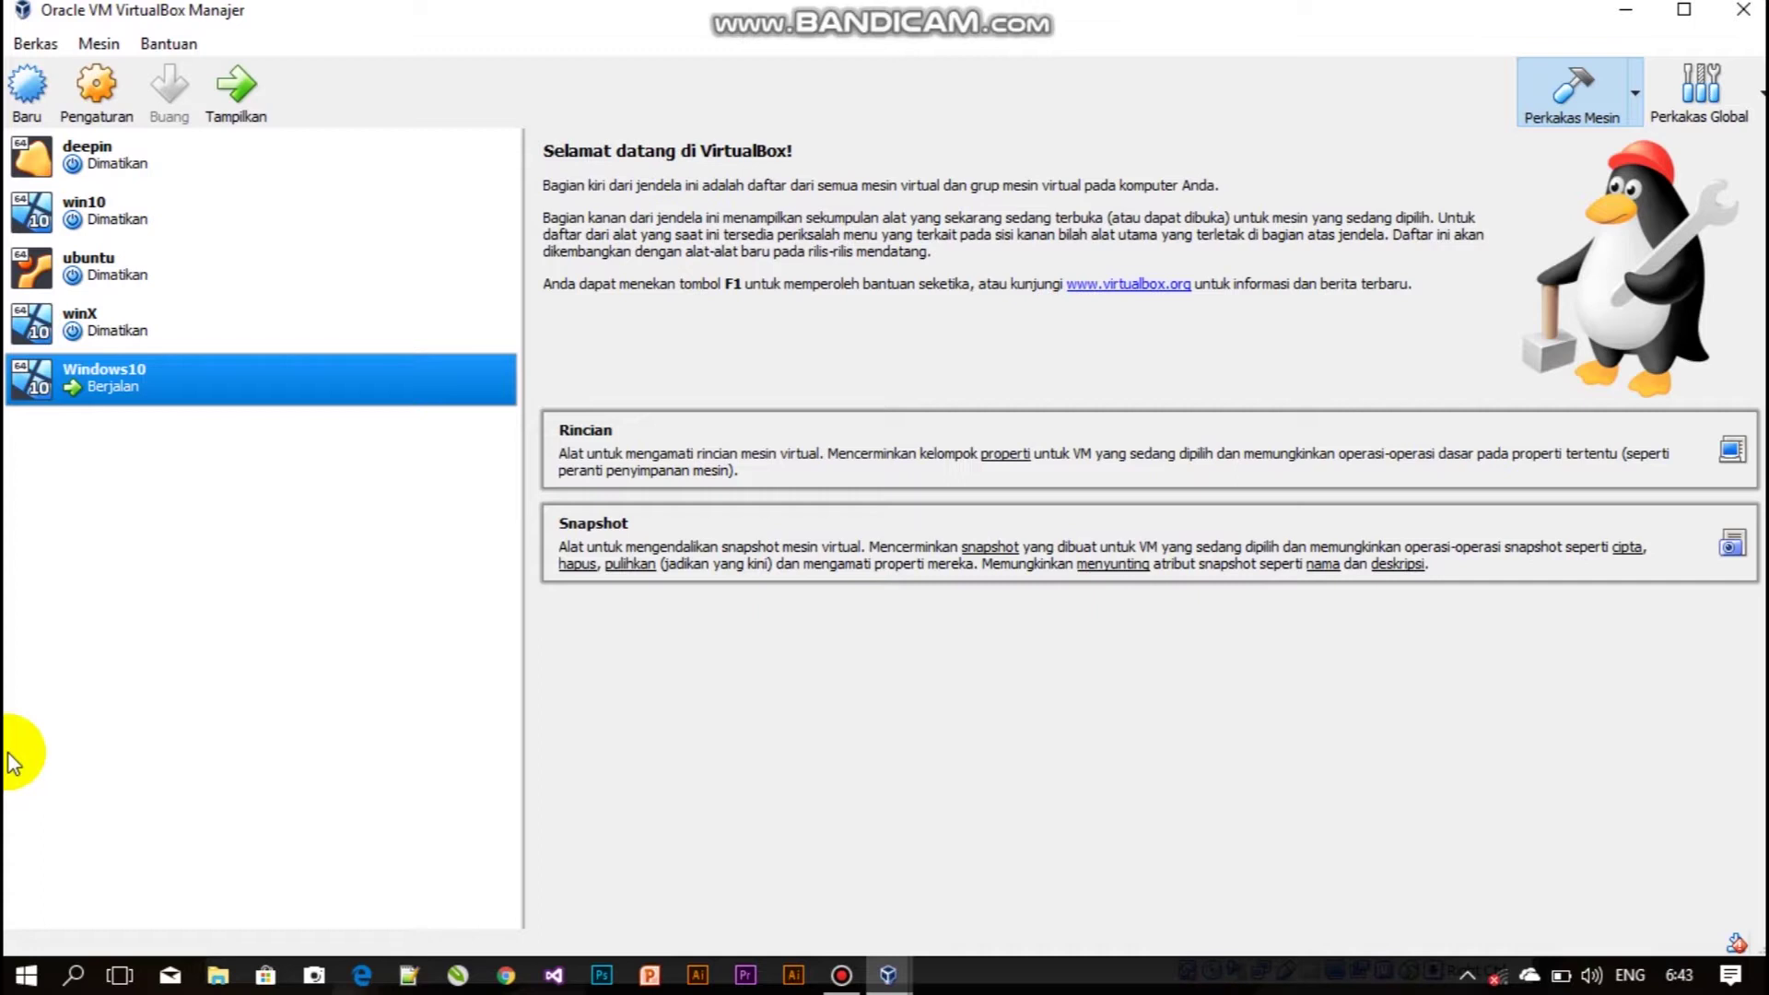
# Bring the Windows10 VM window in front of VirtualBox Manager via its taskbar icon.
pyautogui.click(887, 973)
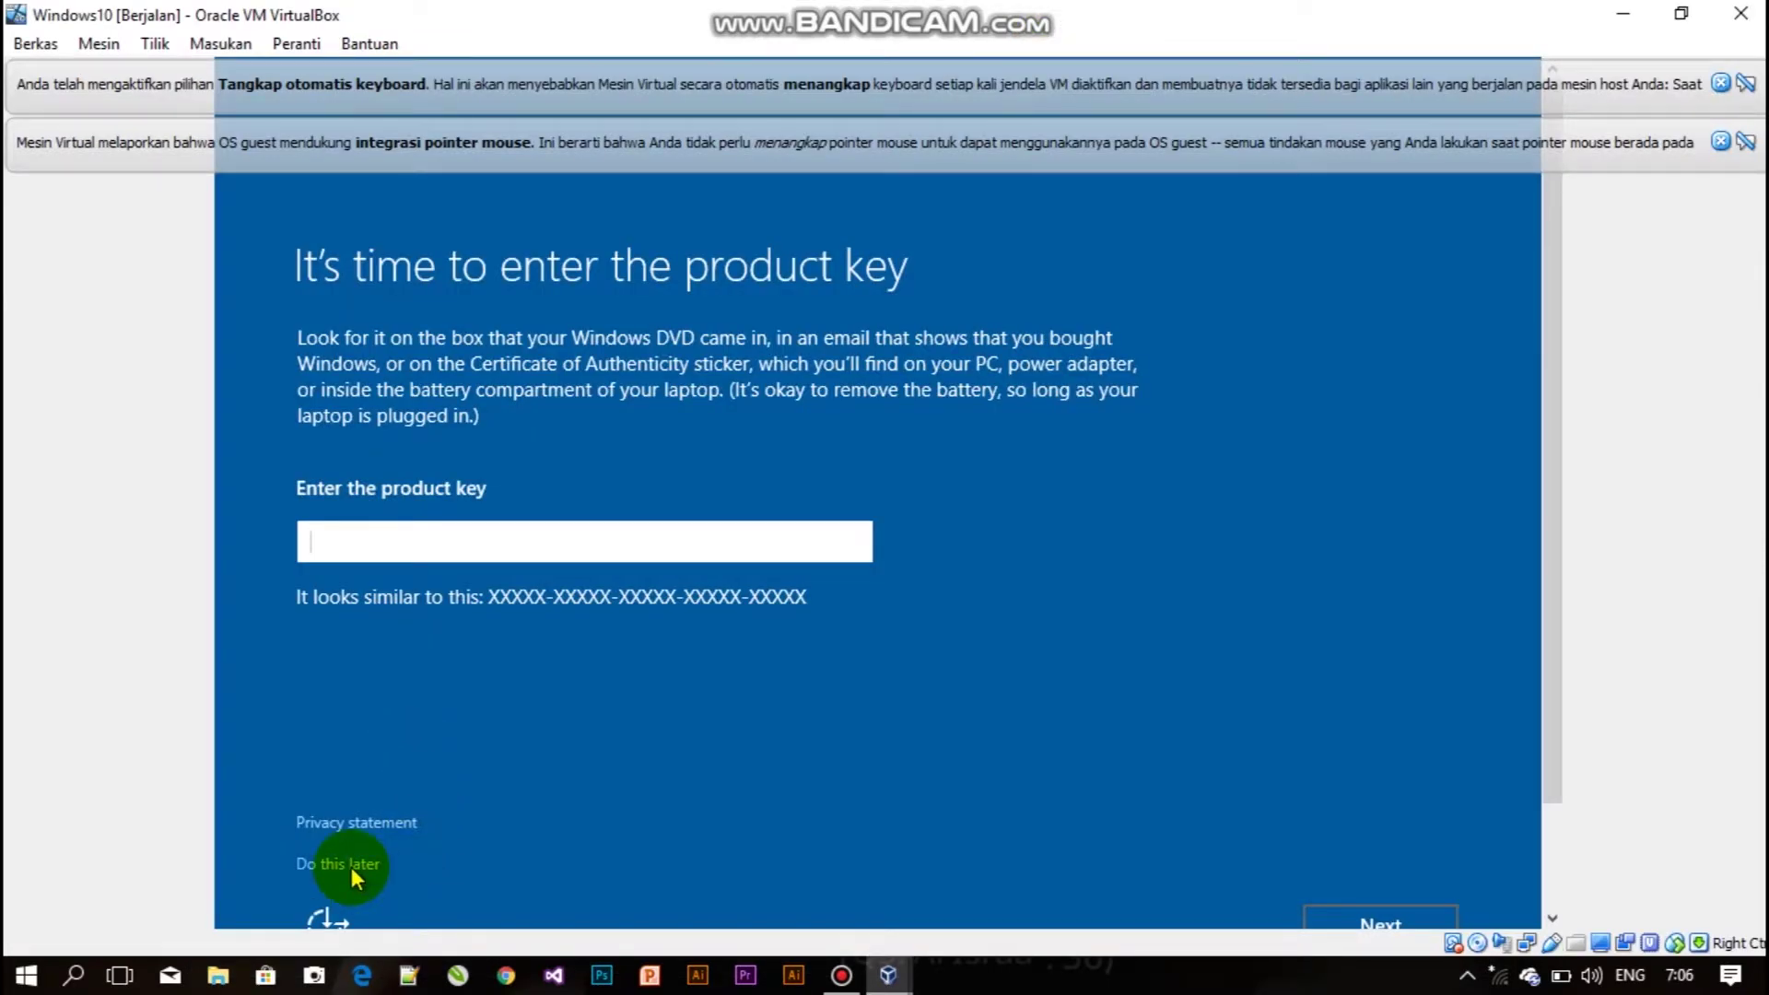
# Choose 'Do this later' on the Windows product key page.
pyautogui.click(297, 859)
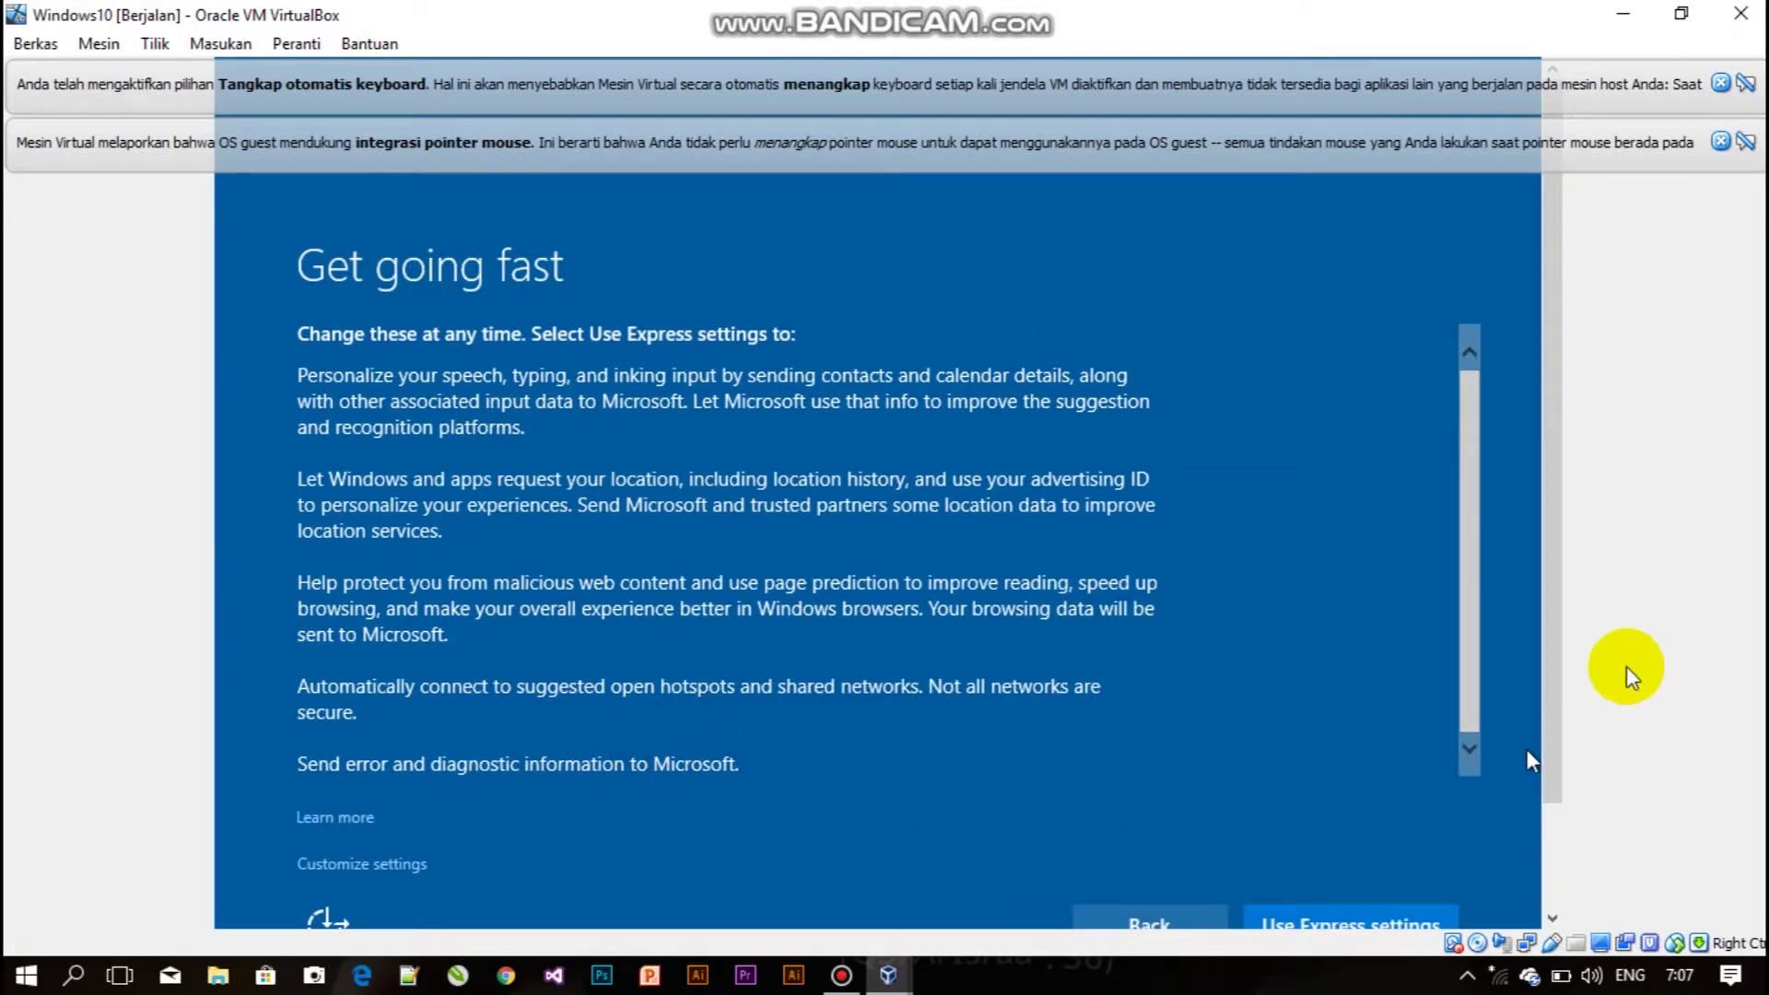
# Re-maximize the VM window and choose Use Express settings on the Get going fast page.
pyautogui.click(1679, 15)
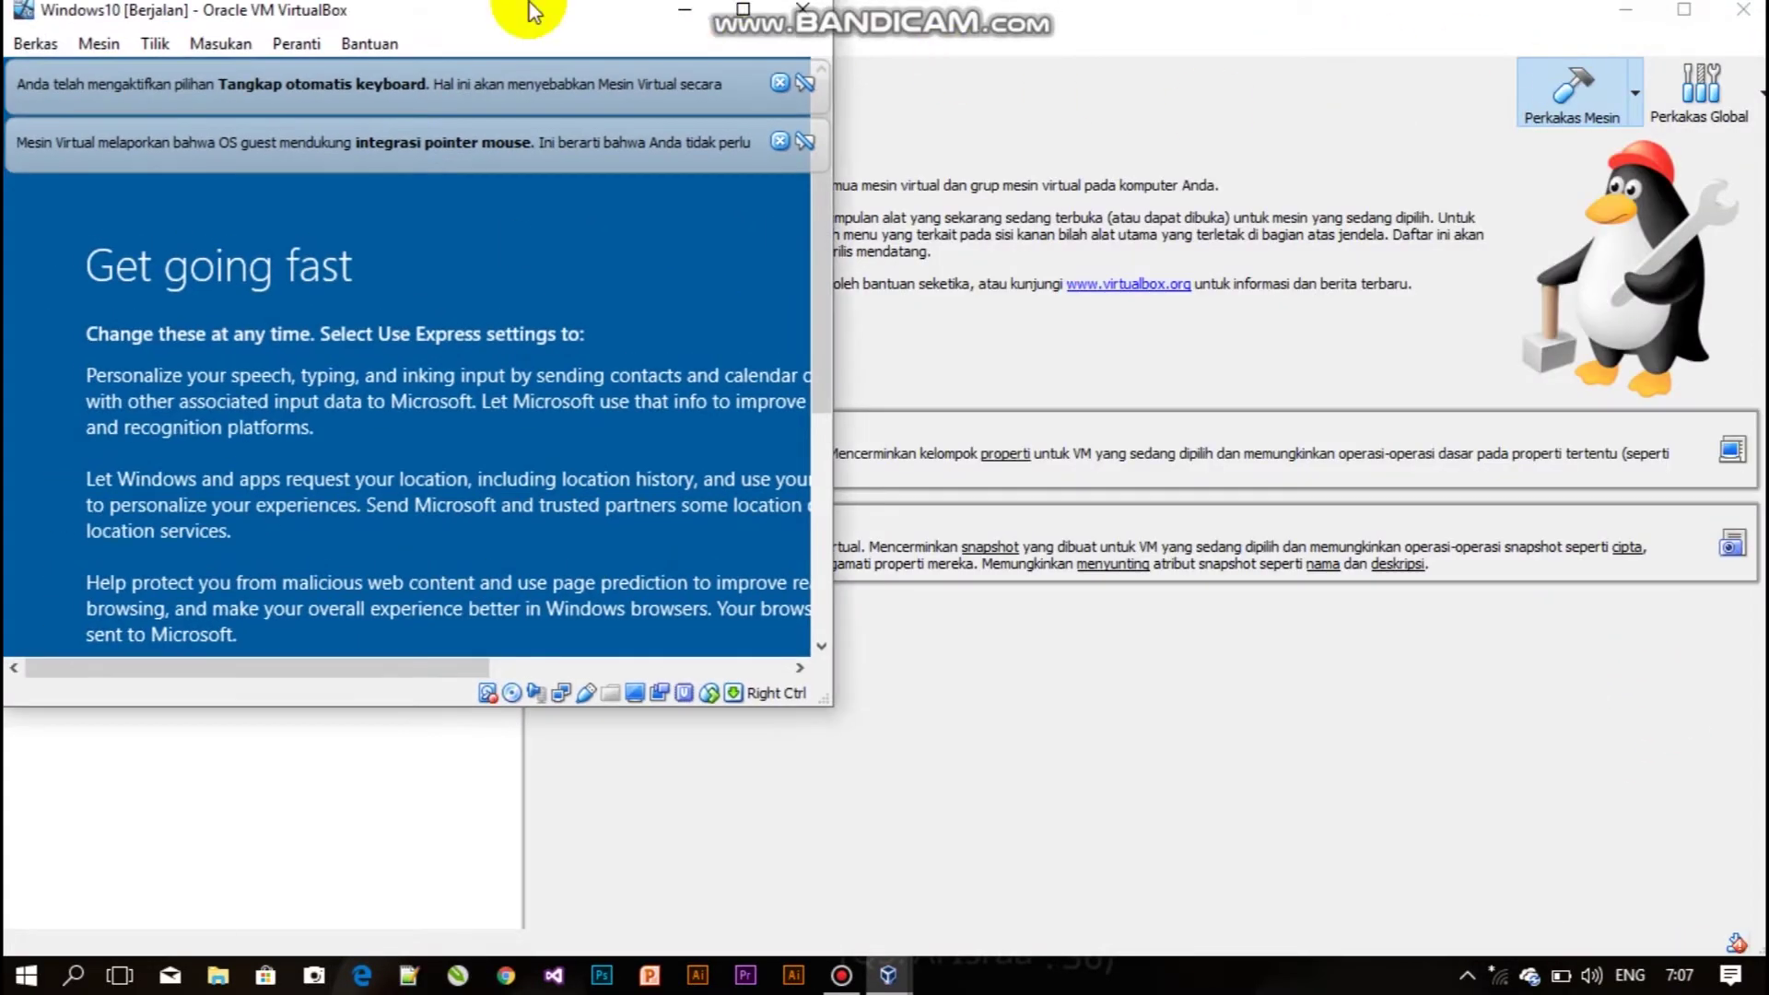
pyautogui.moveTo(592, 31); pyautogui.dragTo(1067, 45)
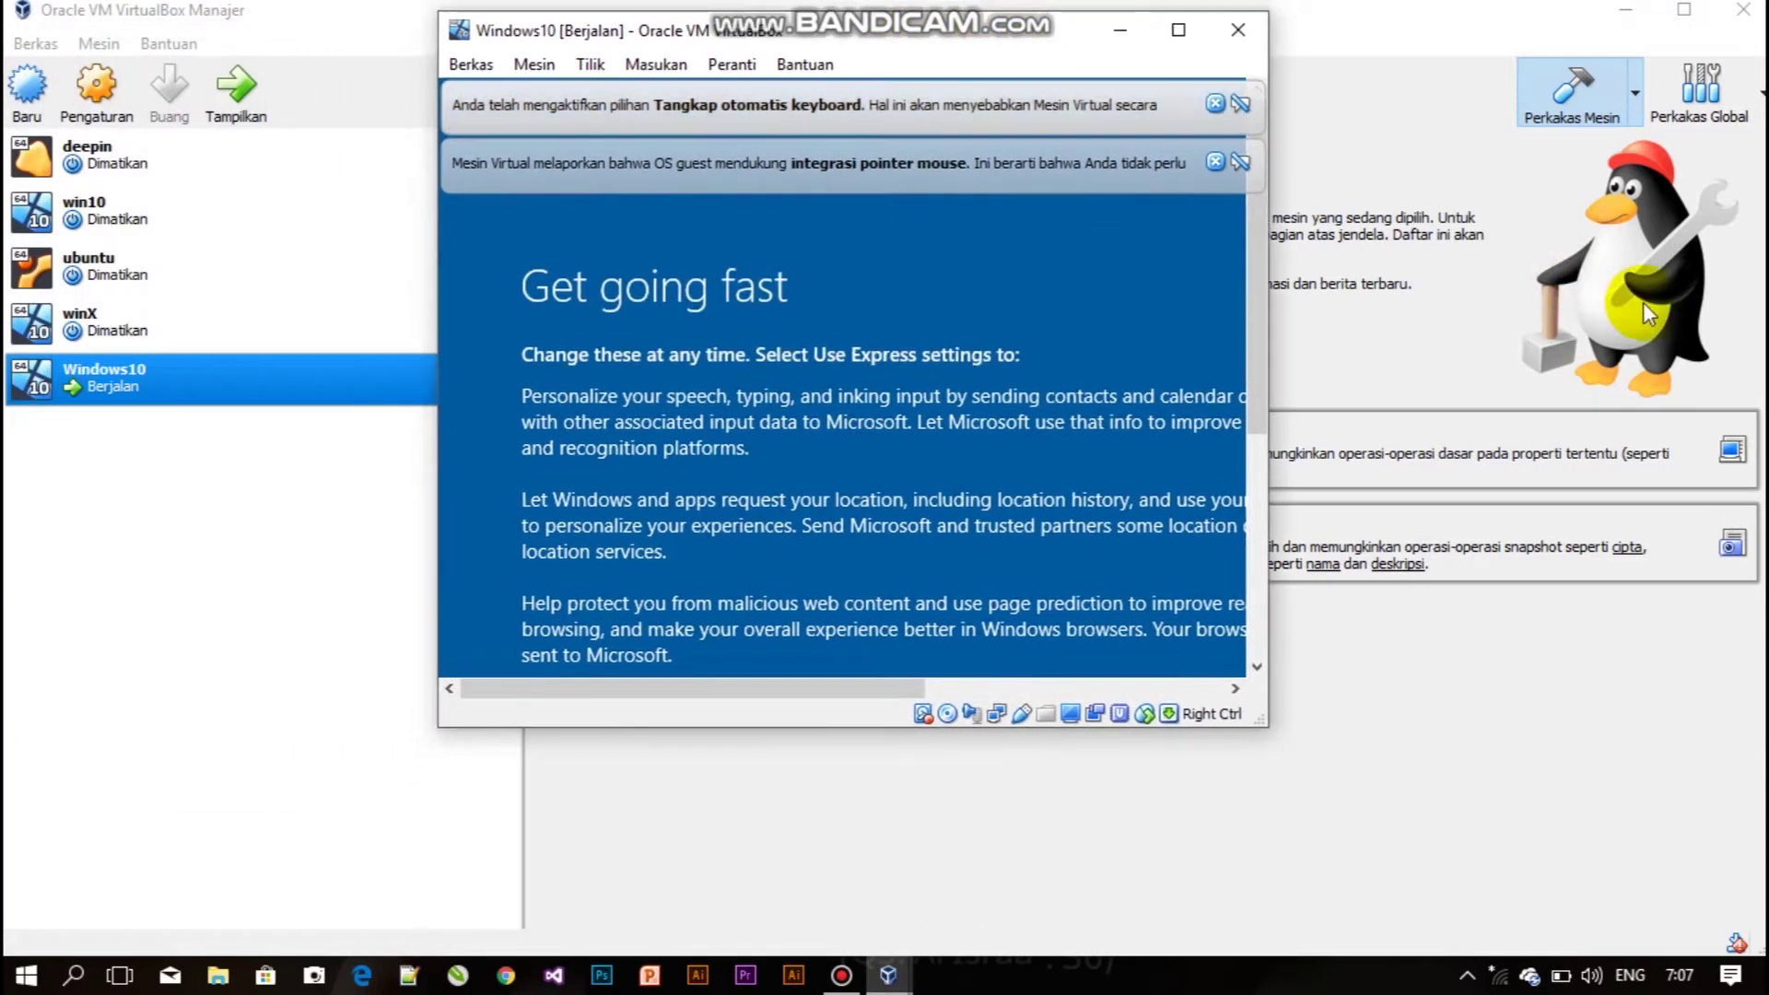
pyautogui.moveTo(1255, 329); pyautogui.dragTo(1237, 572)
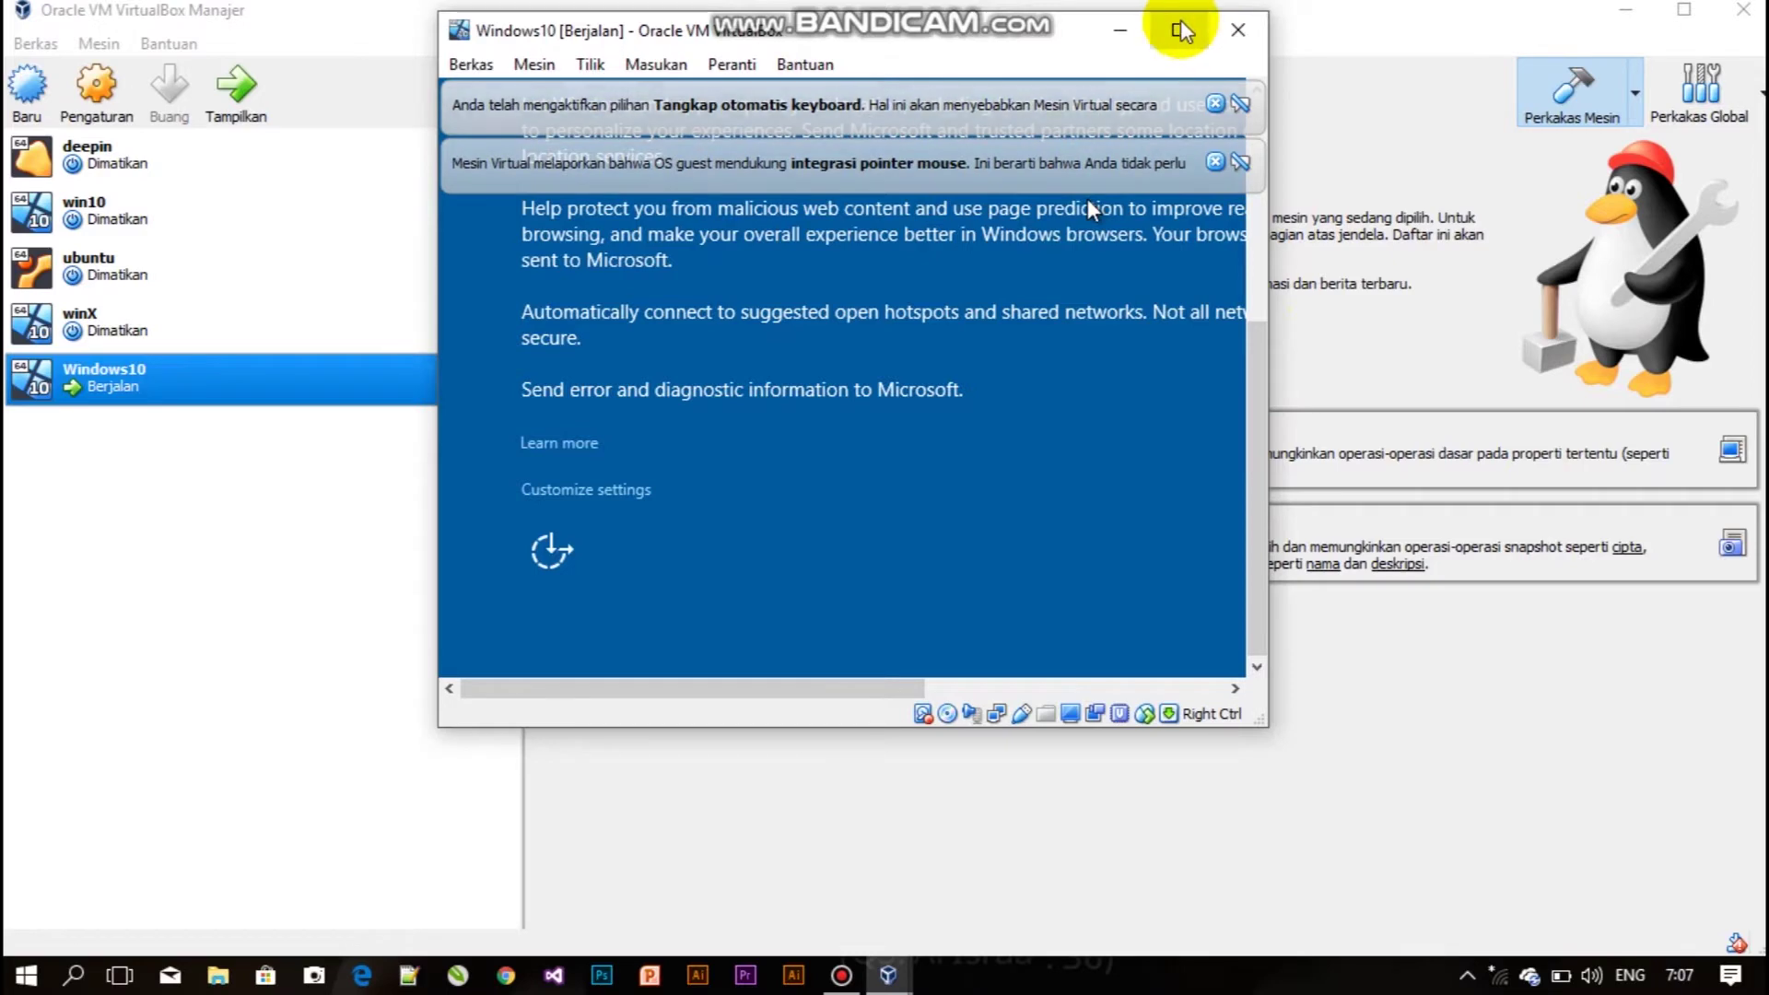
pyautogui.click(1179, 30)
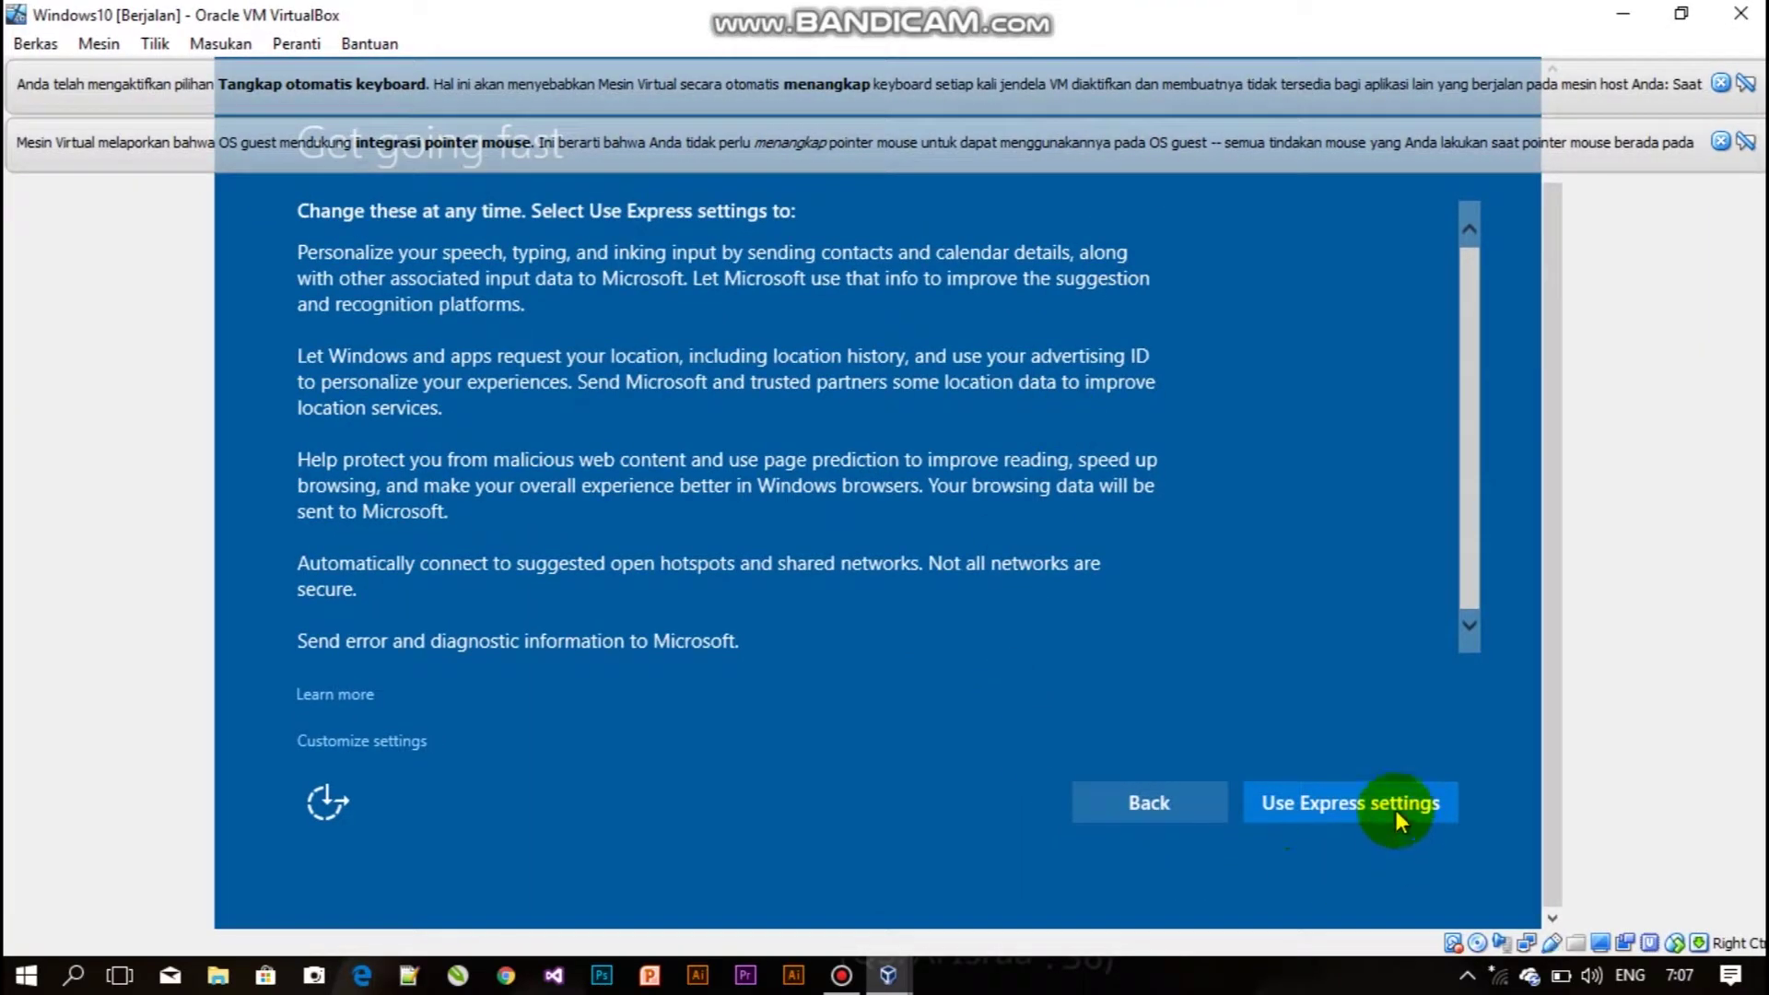
pyautogui.click(1397, 810)
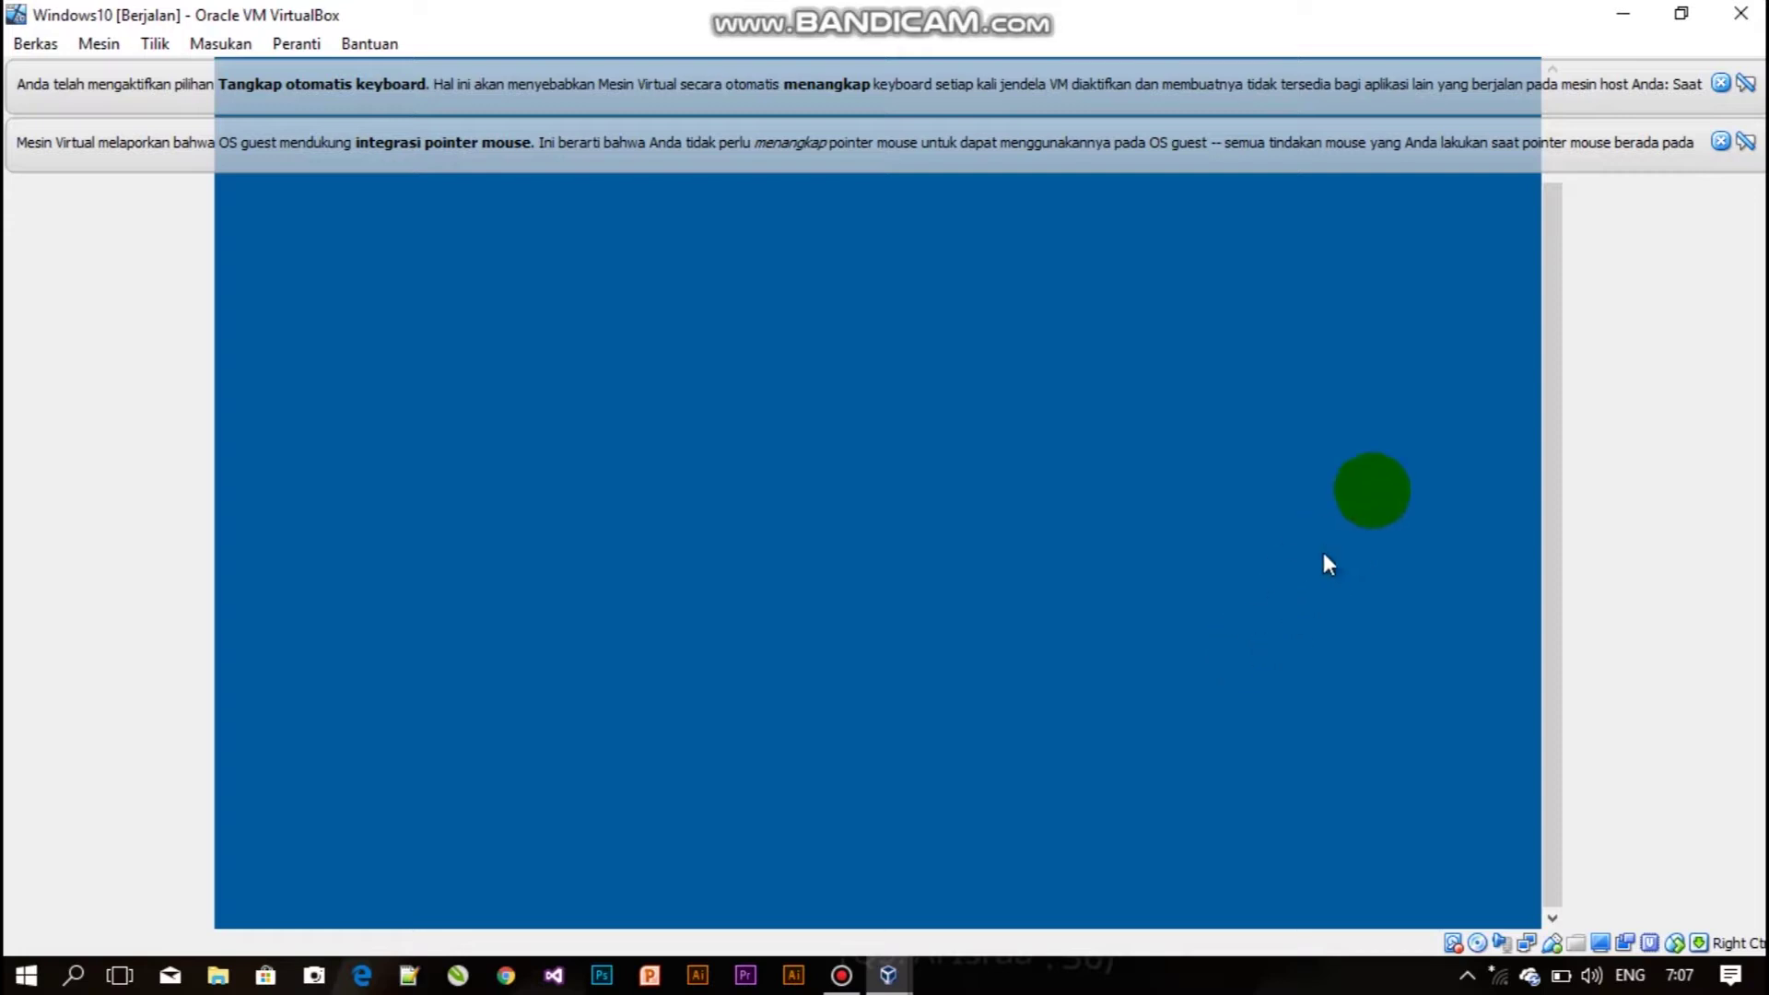
pyautogui.moveTo(1554, 290); pyautogui.dragTo(1567, 324)
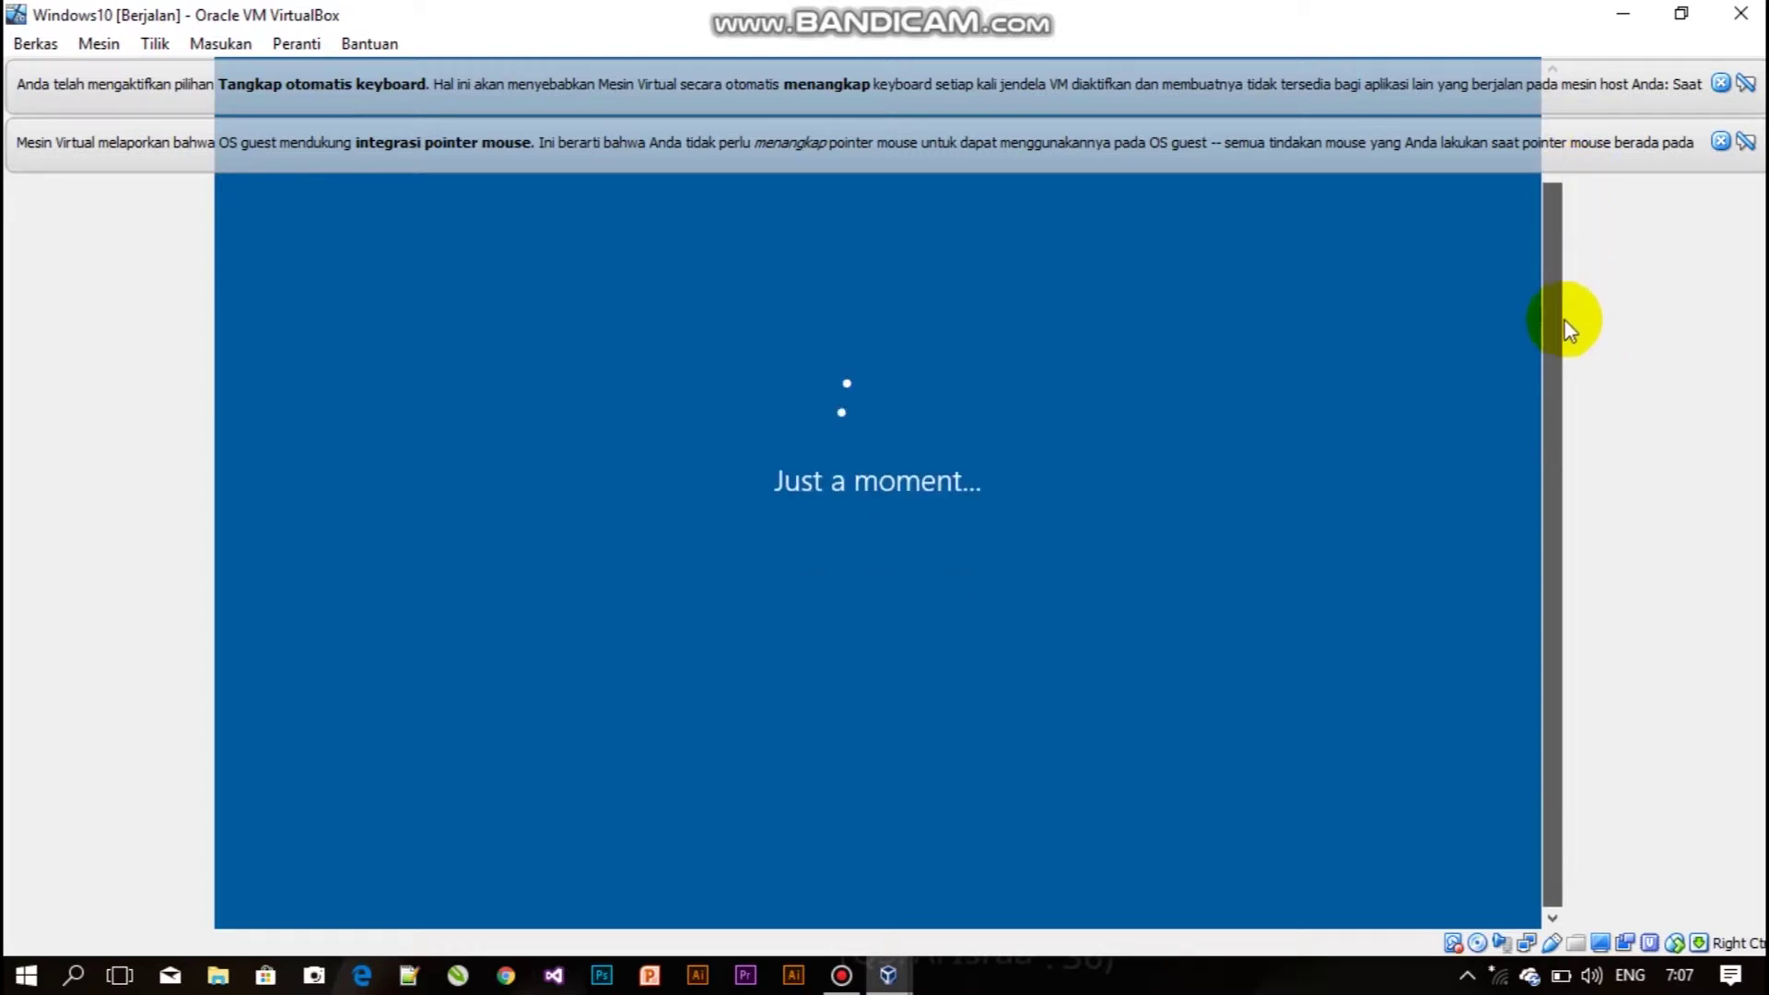
# Enter the account's user name, a password with its confirmation, and a password hint, then submit.
pyautogui.click(1554, 266)
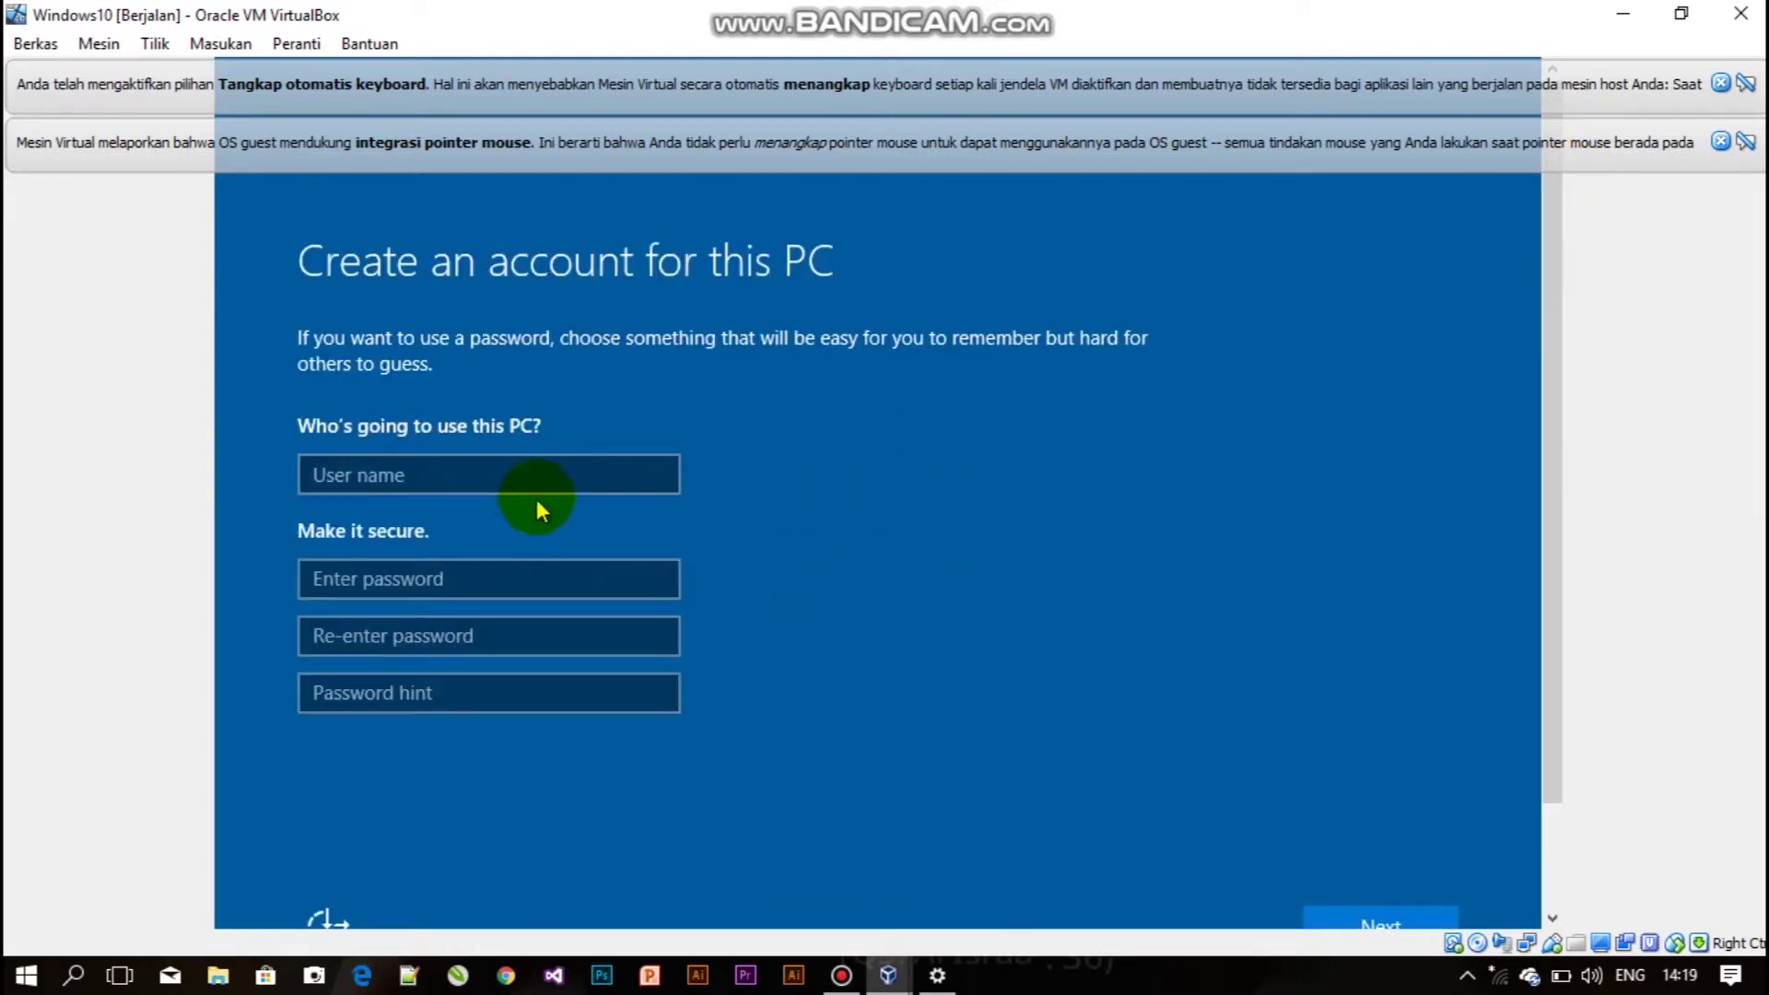
pyautogui.click(534, 480)
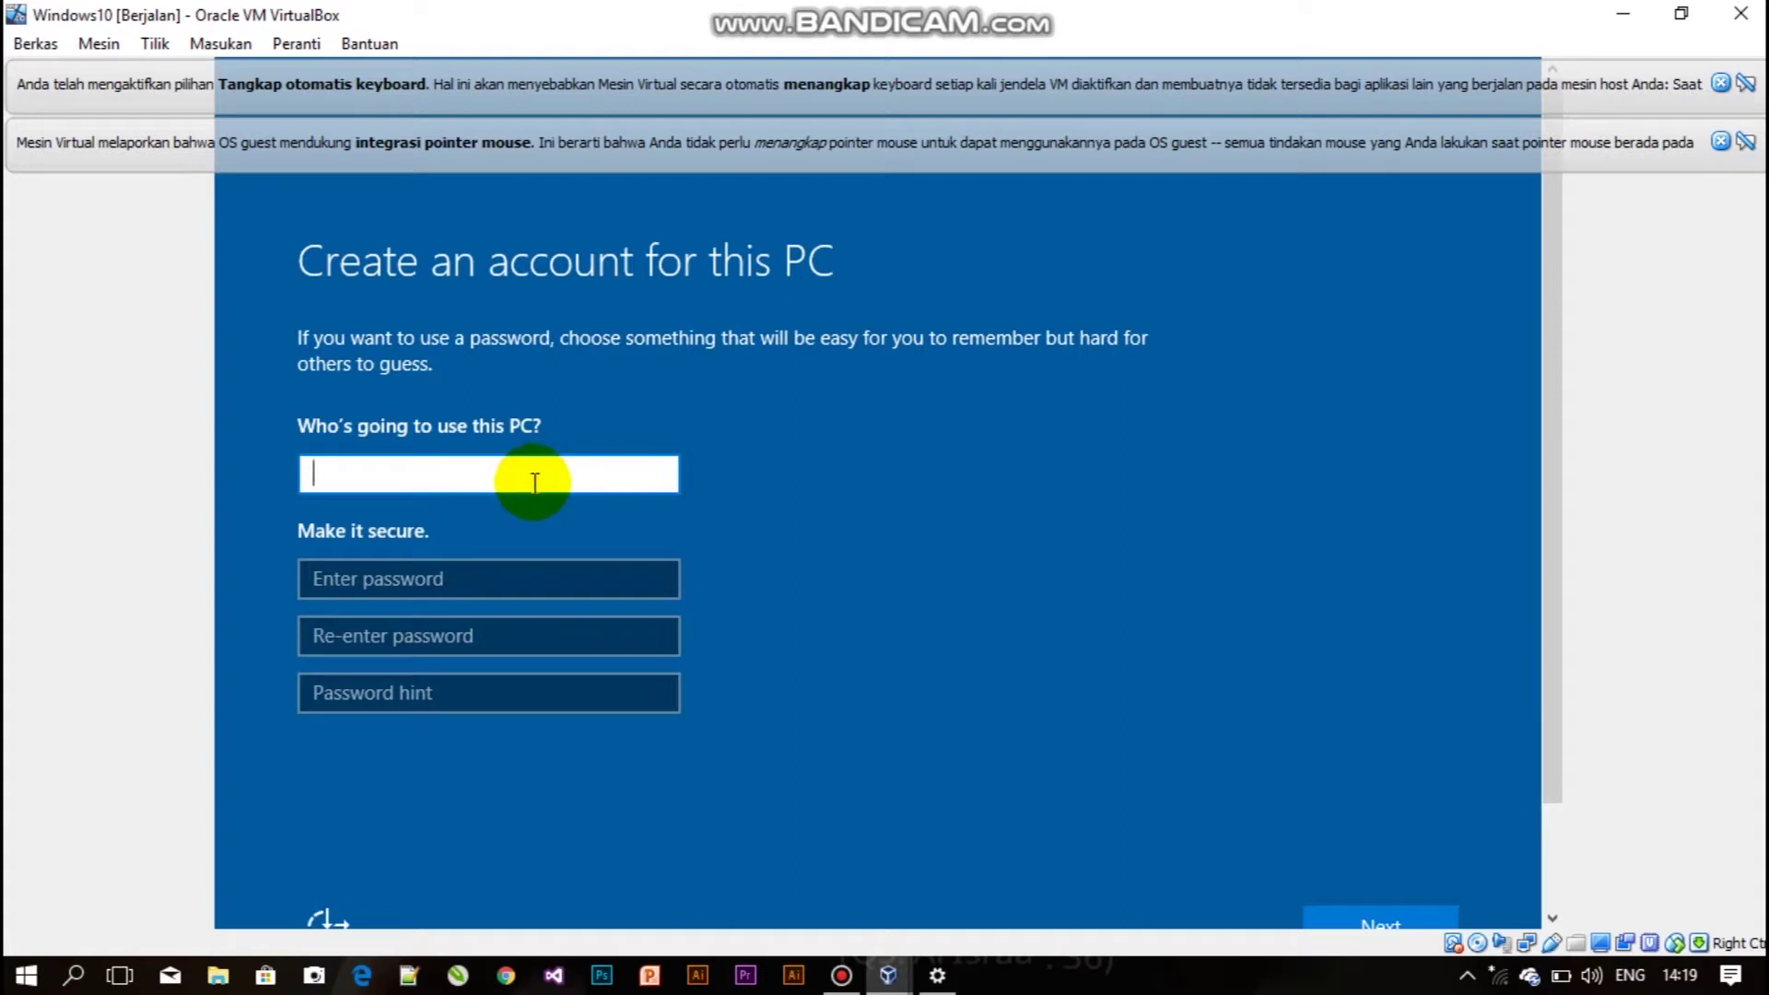
pyautogui.write('Fitria Angie')
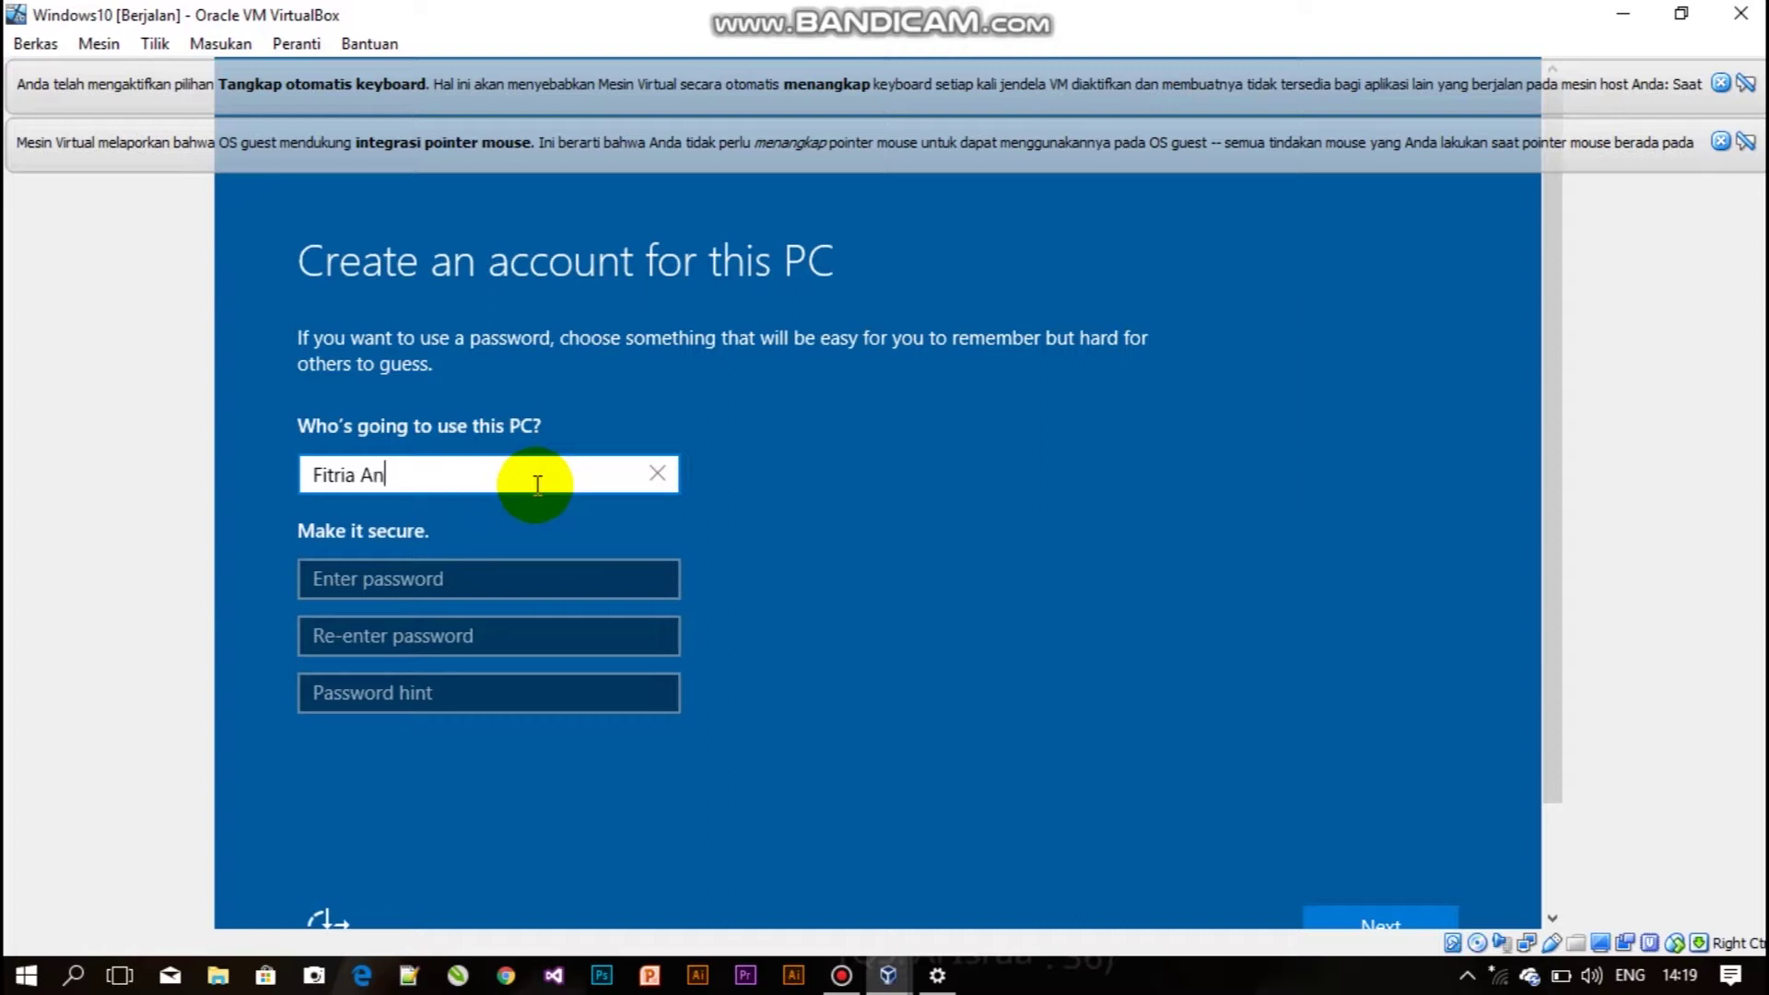
pyautogui.click(522, 580)
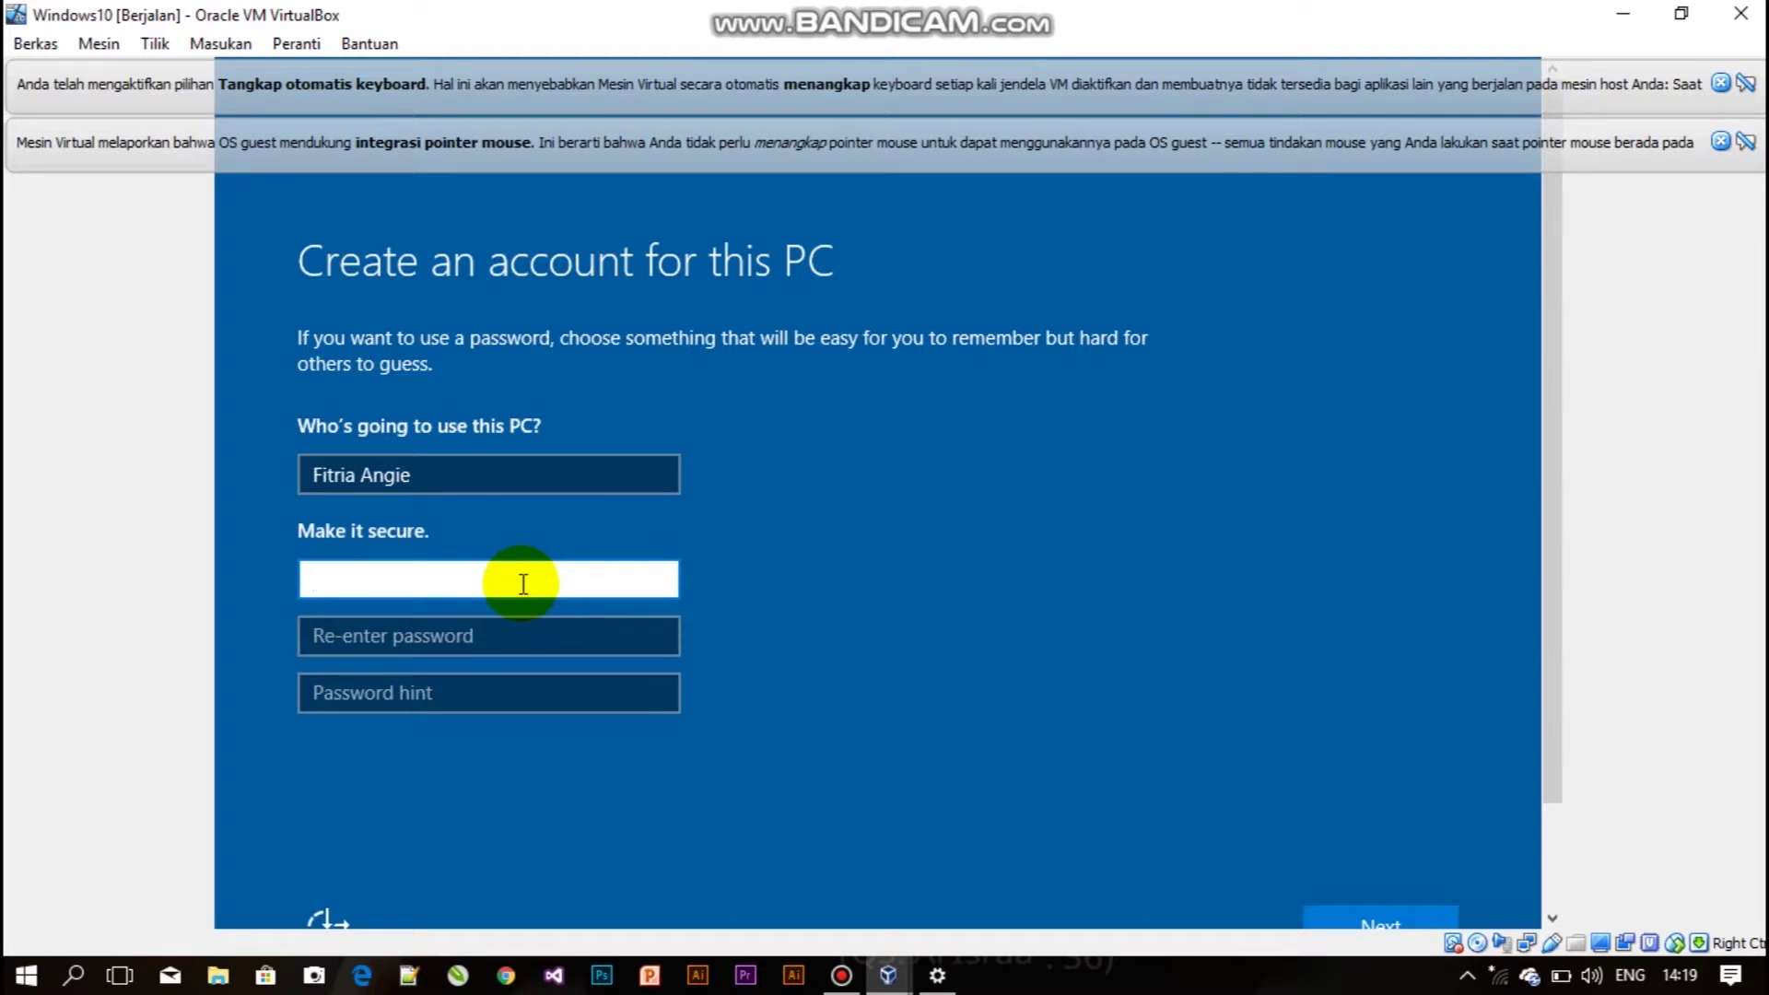
pyautogui.write('12')
pyautogui.press('BackSpace')
pyautogui.press('BackSpace')
pyautogui.write('12345678')
pyautogui.click(509, 644)
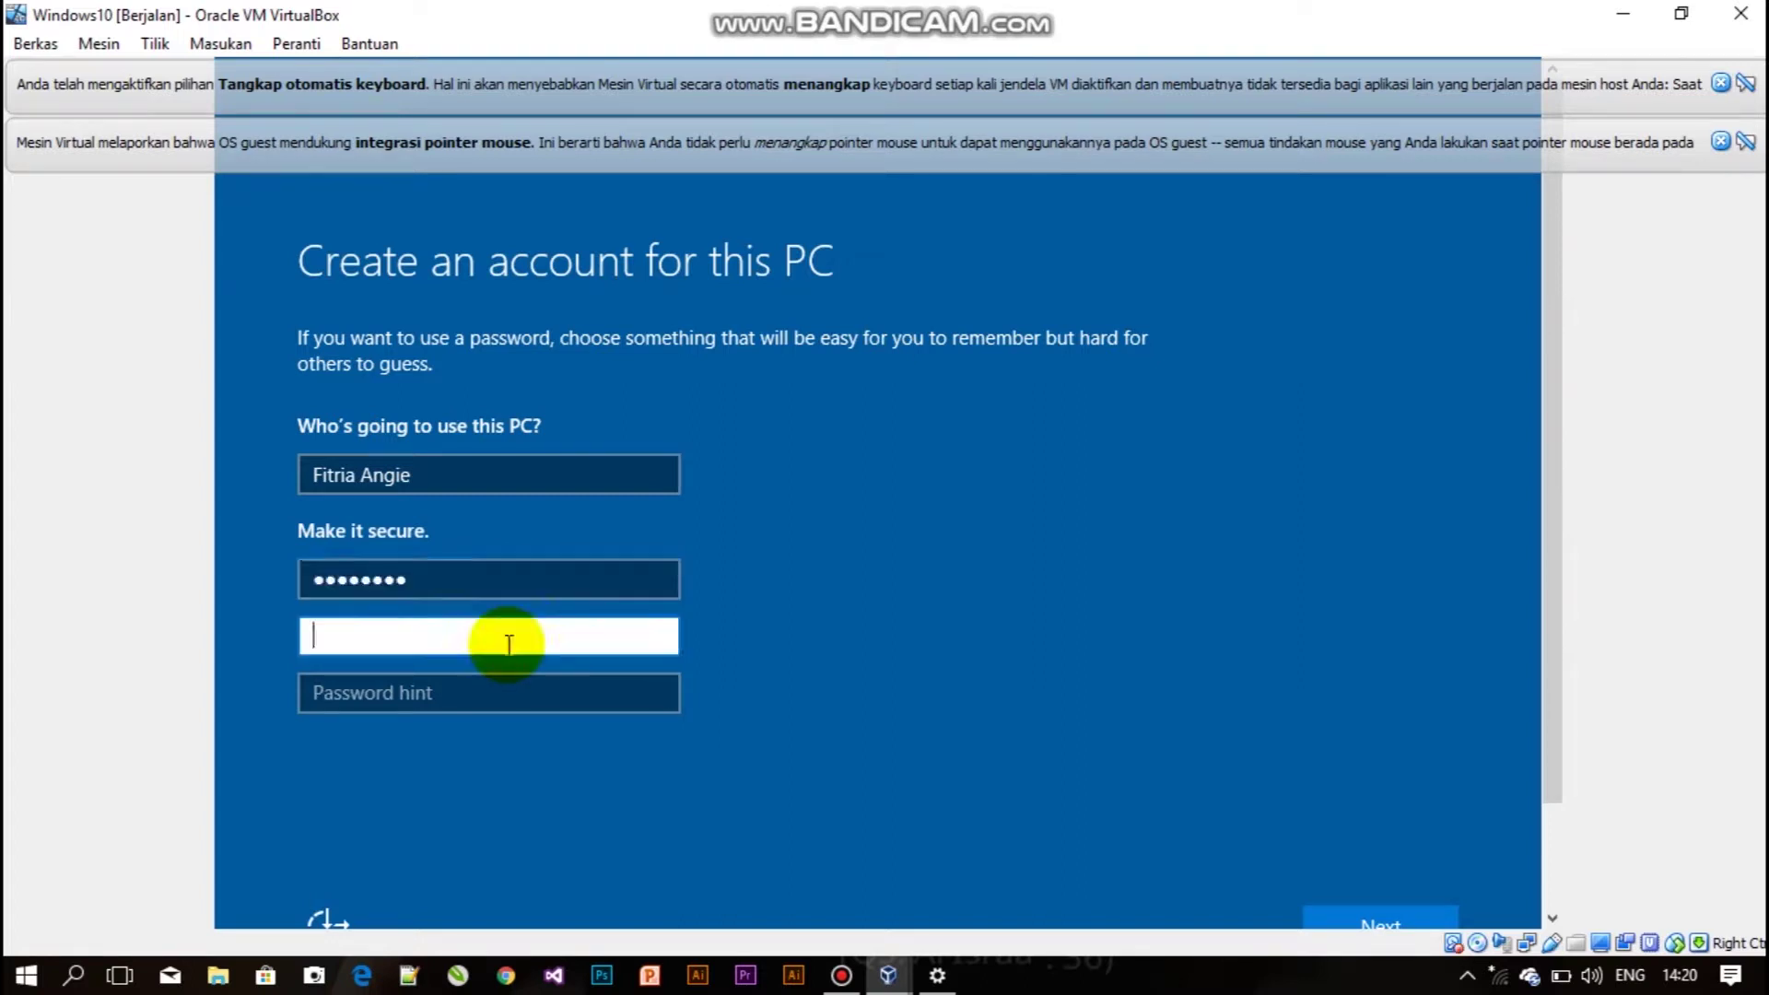
pyautogui.write('12345678')
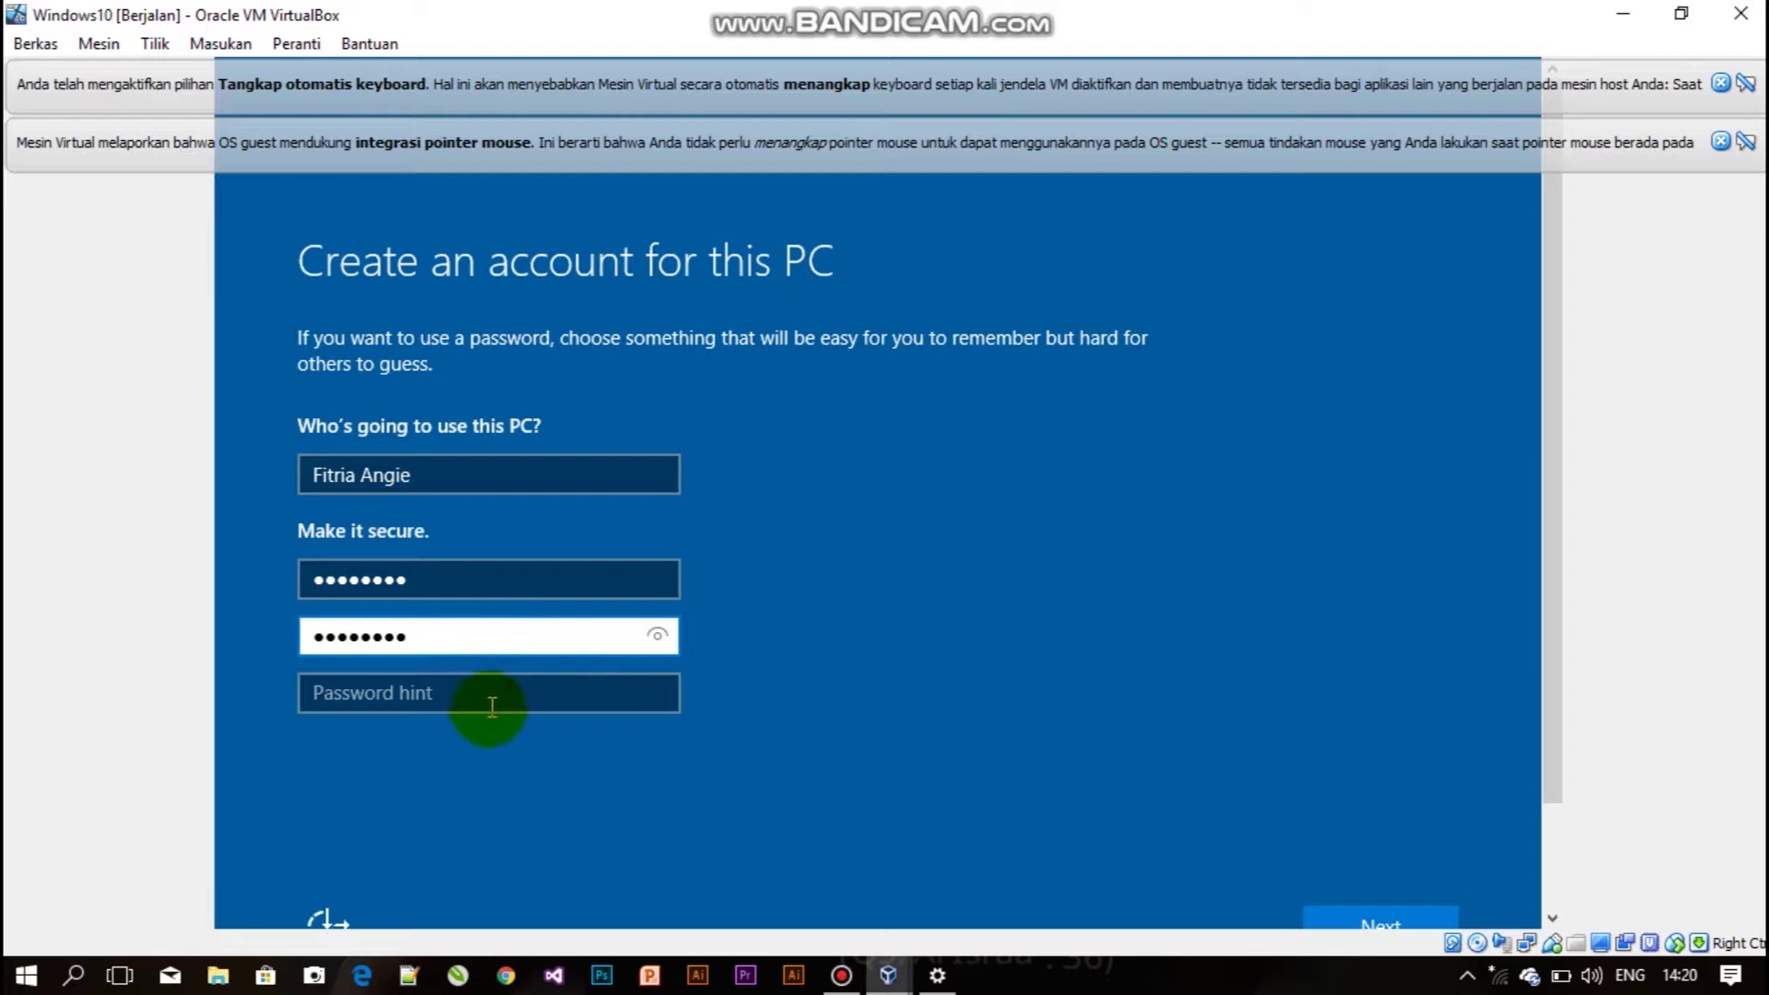
pyautogui.click(500, 699)
pyautogui.write('k')
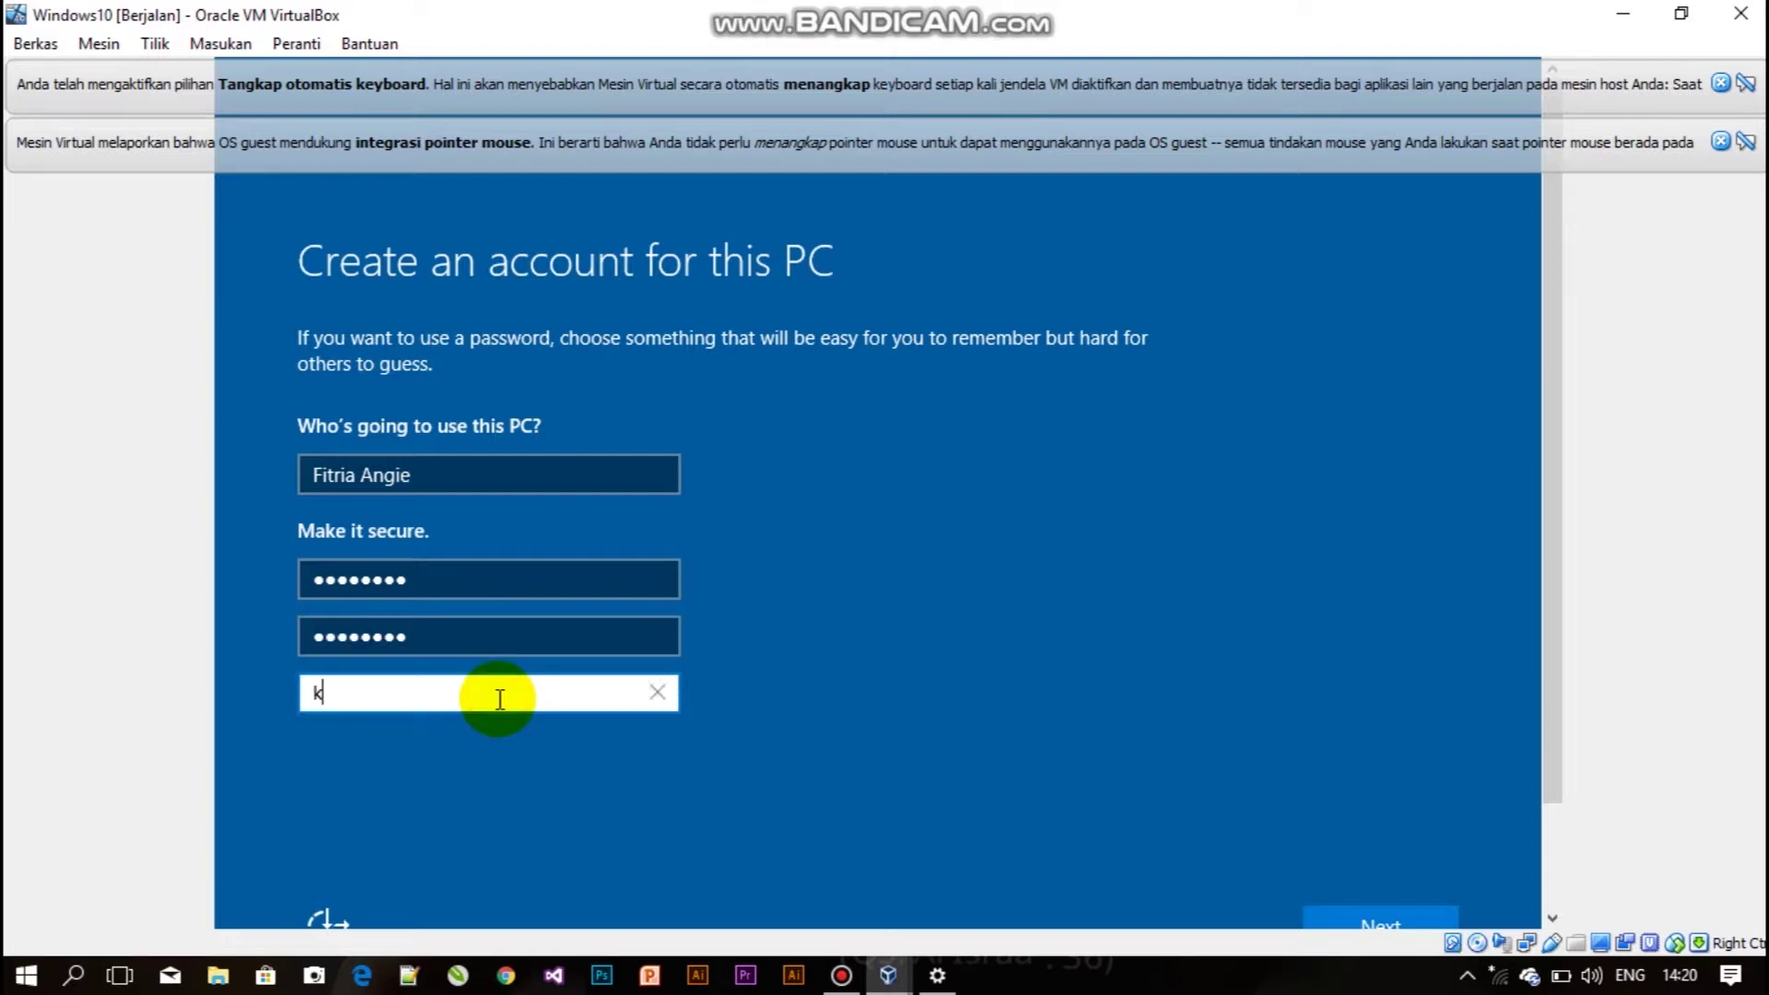
pyautogui.write('epo kamu')
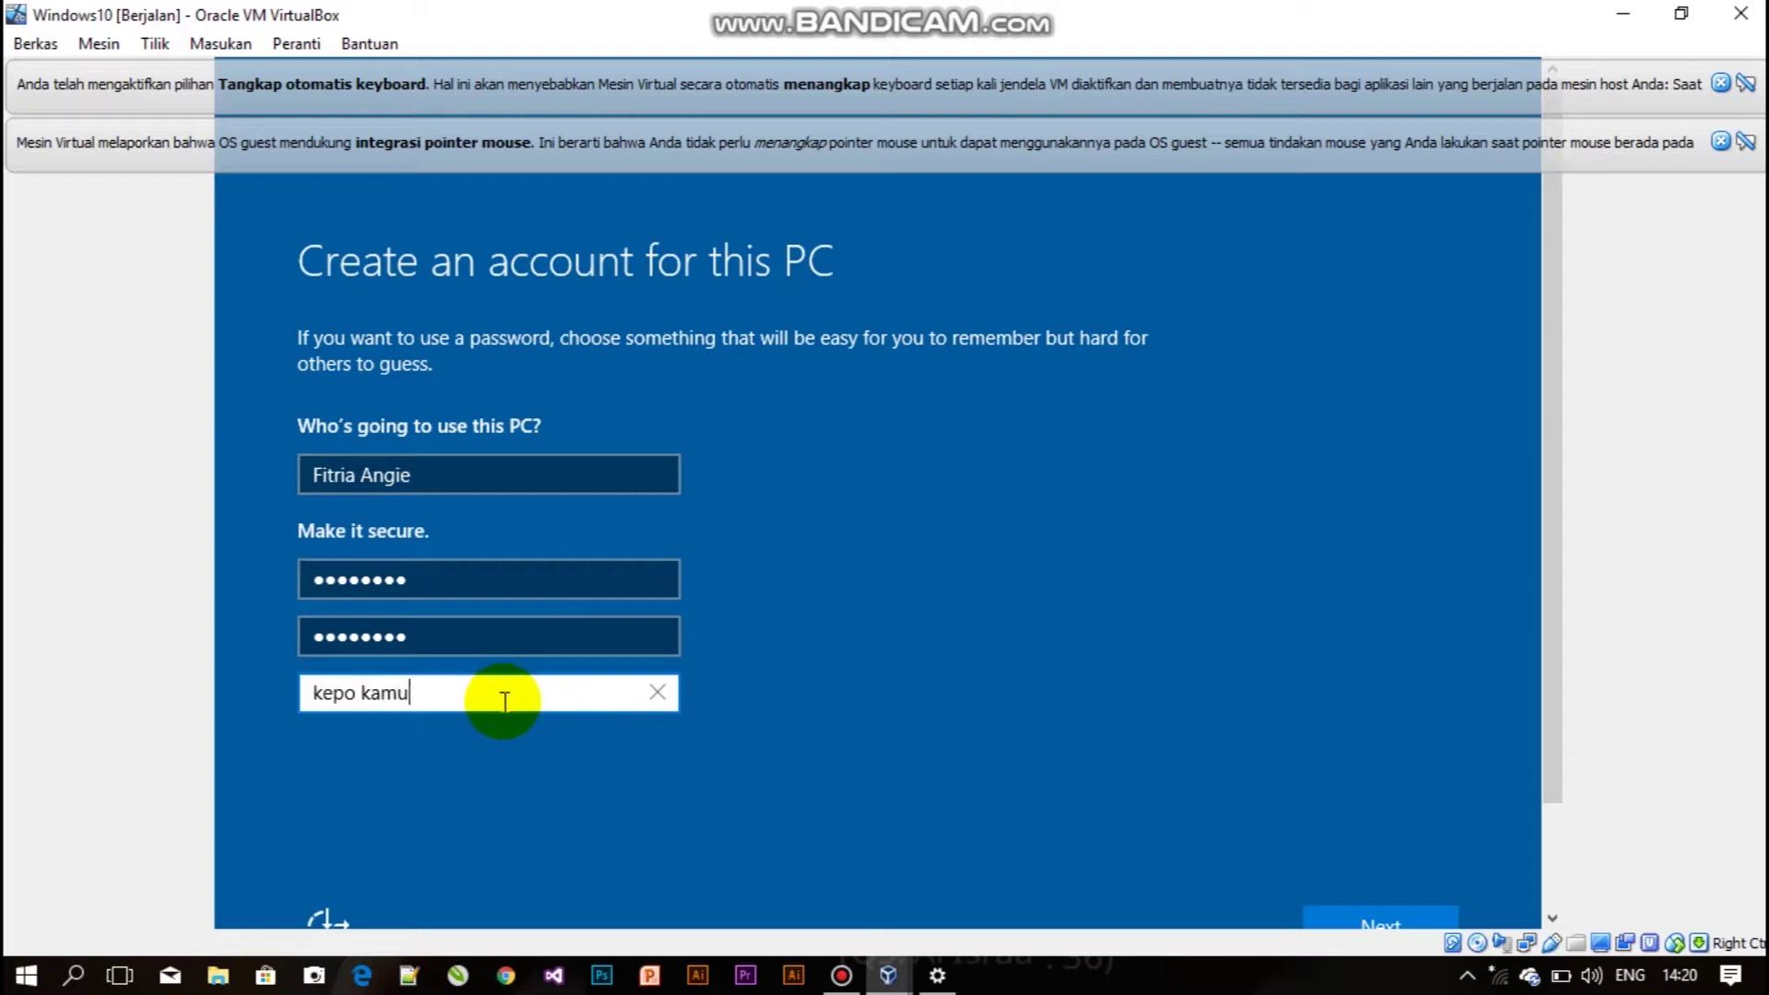
pyautogui.click(1349, 919)
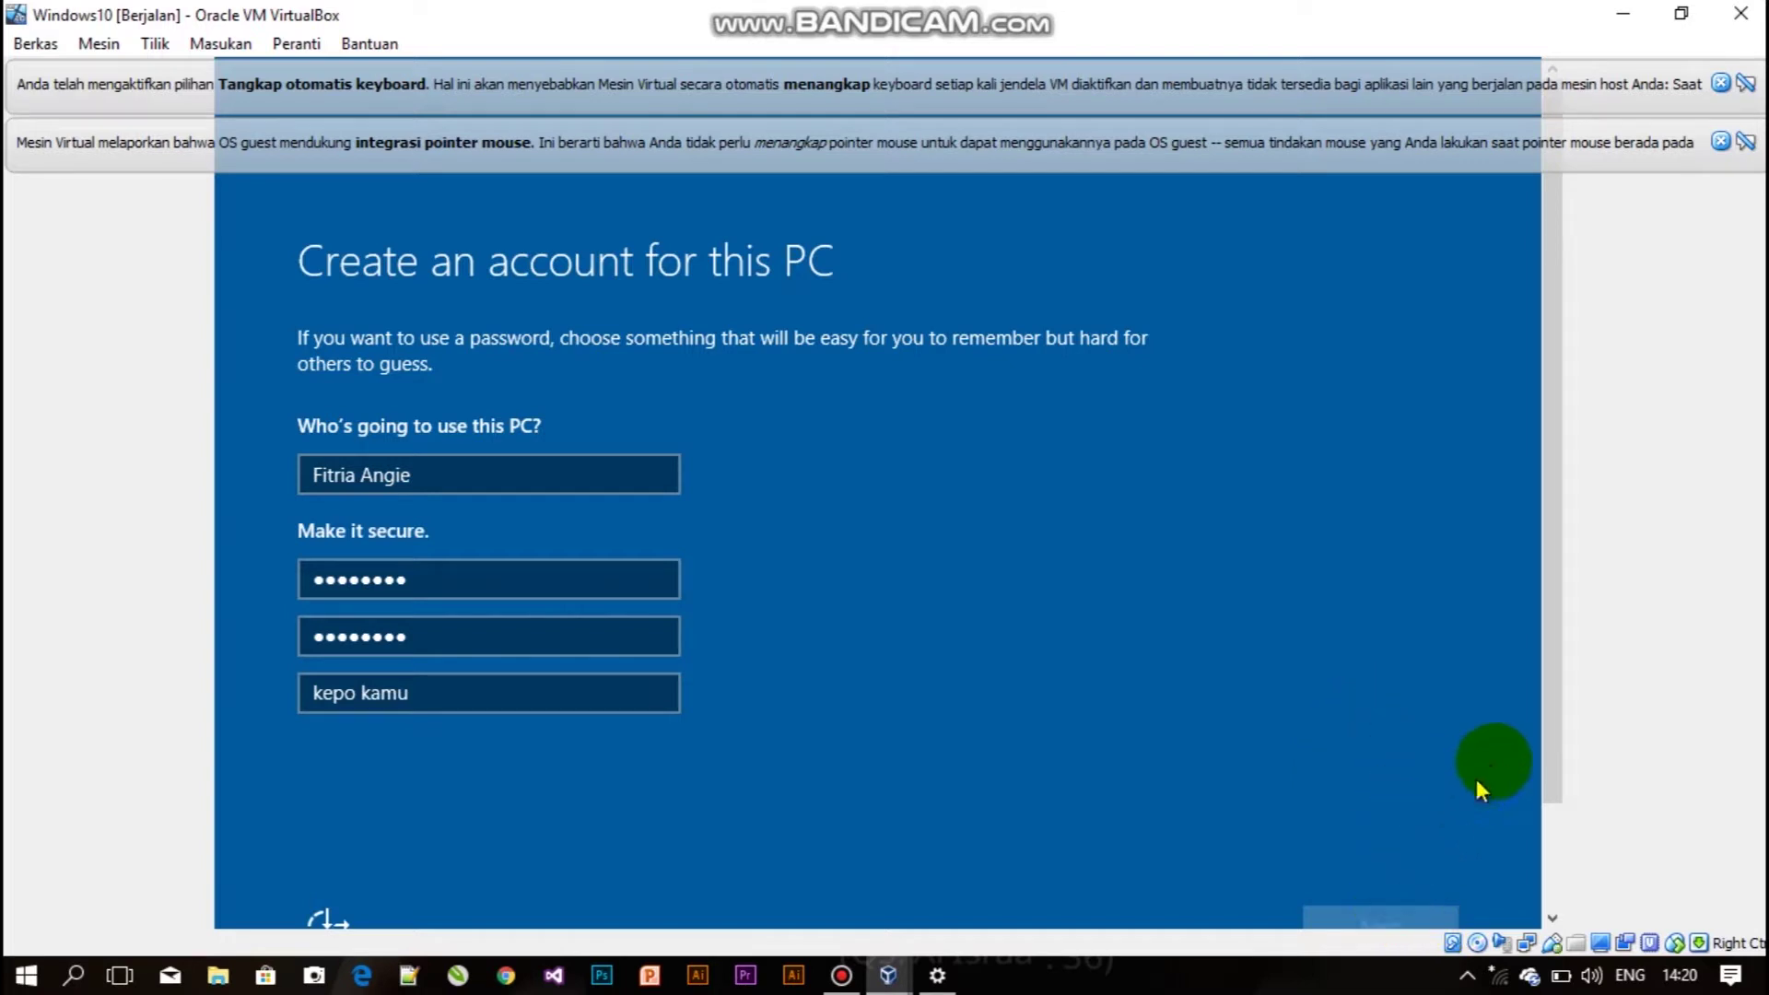
pyautogui.moveTo(1548, 710); pyautogui.dragTo(1524, 764)
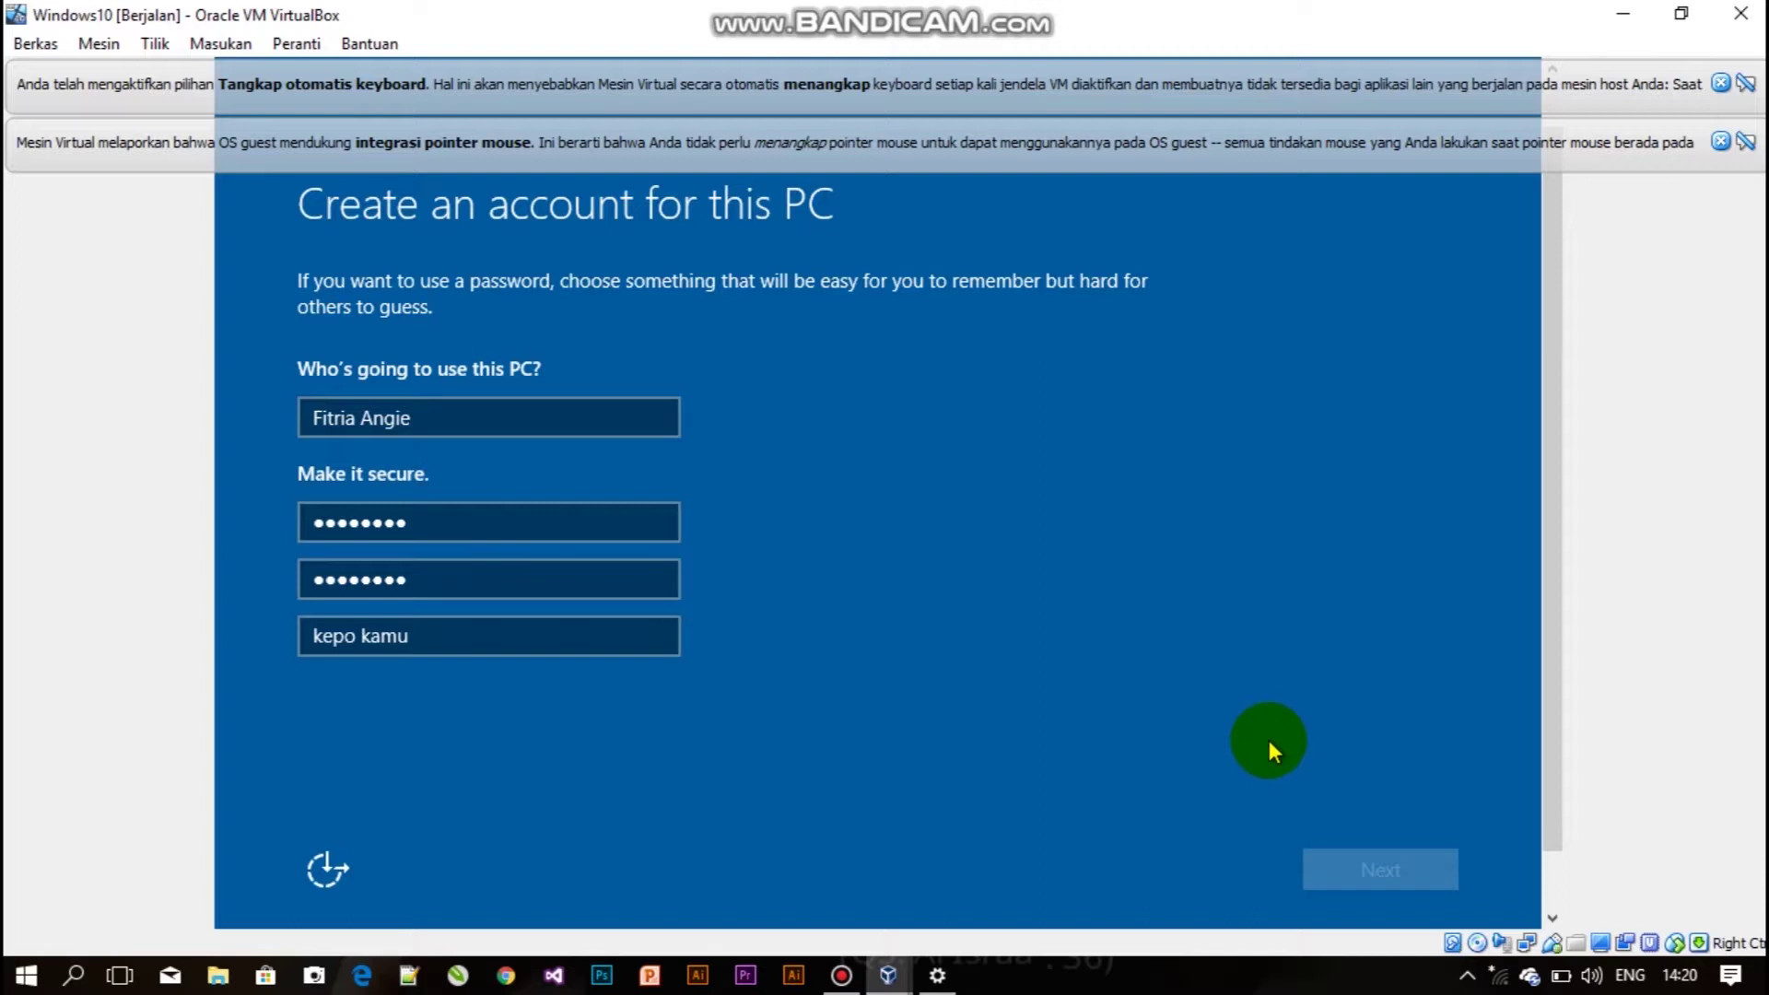
# Submit the account page and wait for Windows 10 to reach its desktop.
pyautogui.press('Return')
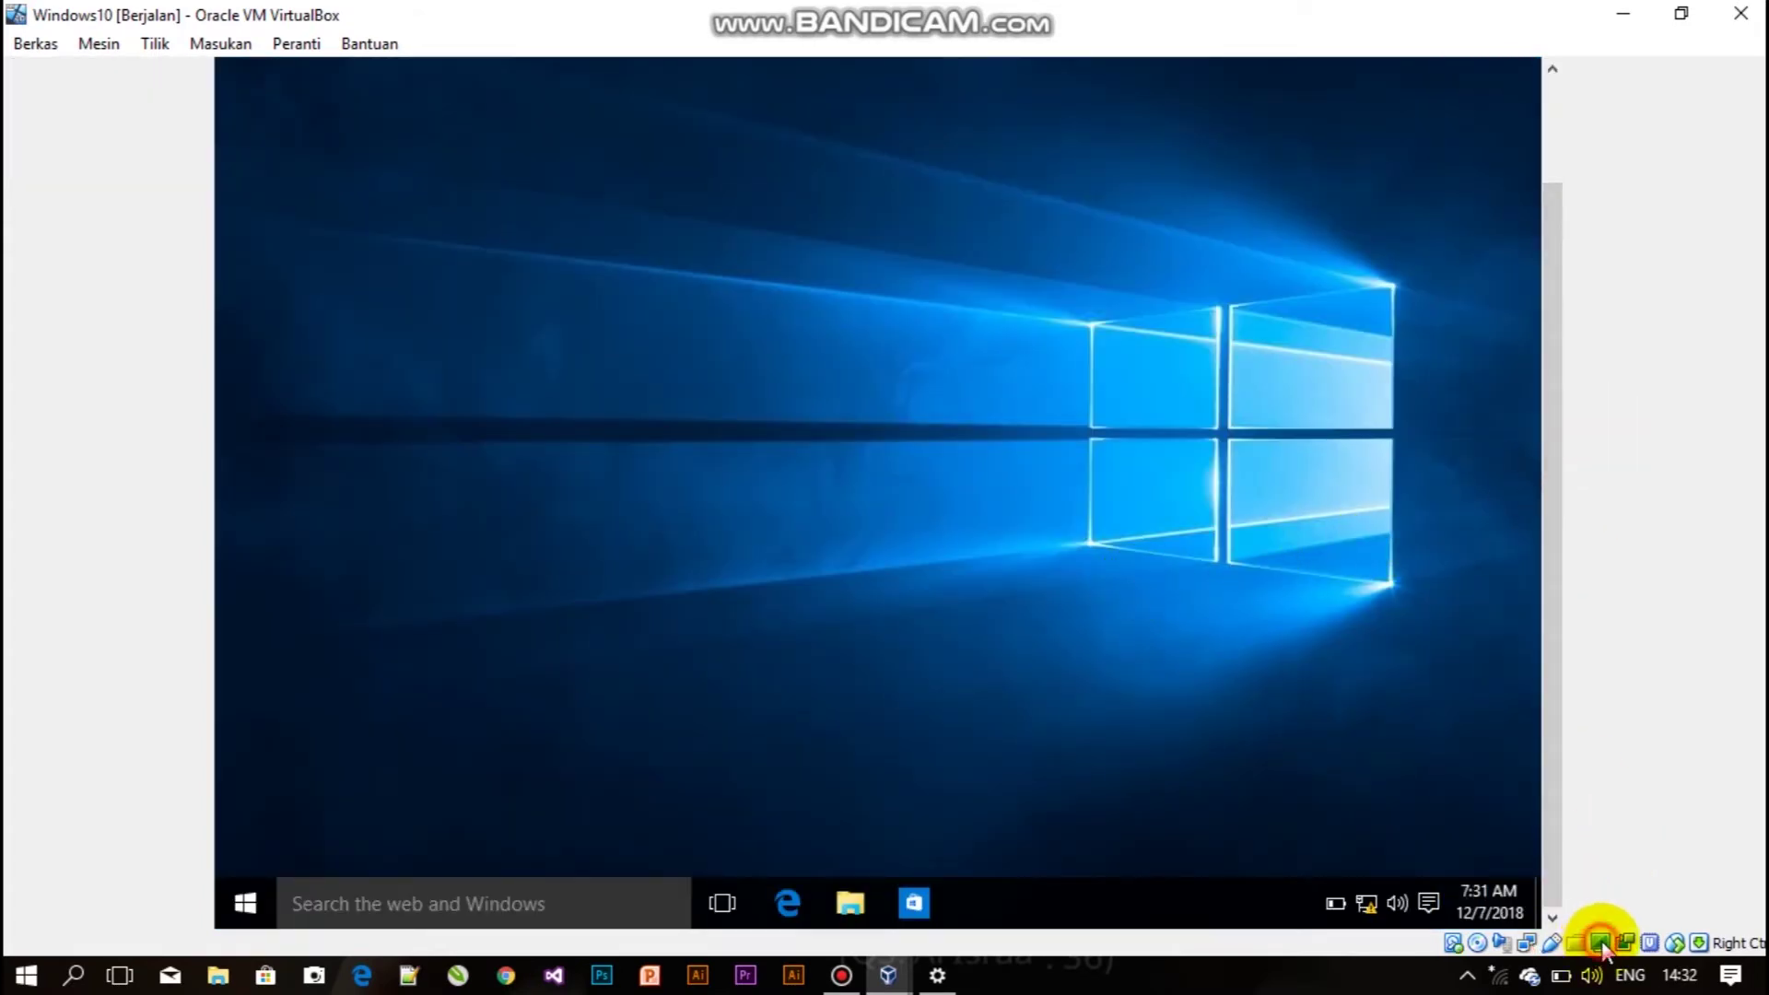
# Browse the VM's View menu, open the guest Start menu, then launch File Explorer from the taskbar.
pyautogui.moveTo(1595, 941)
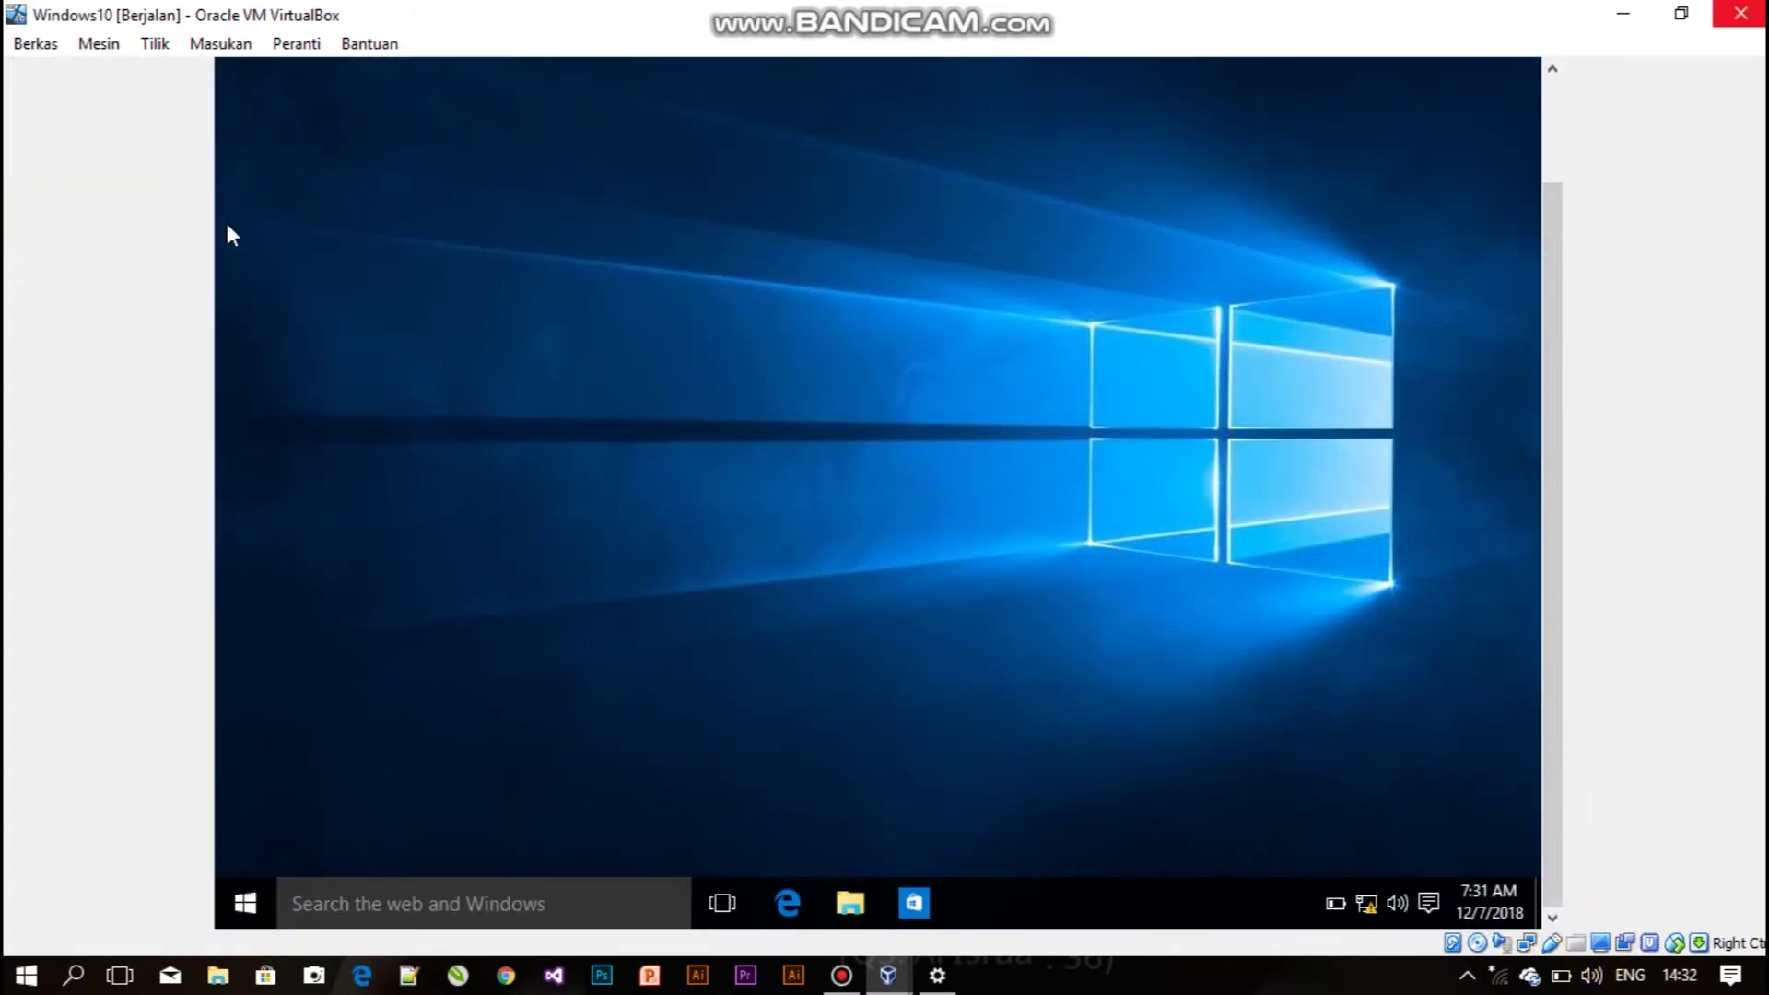
pyautogui.click(155, 44)
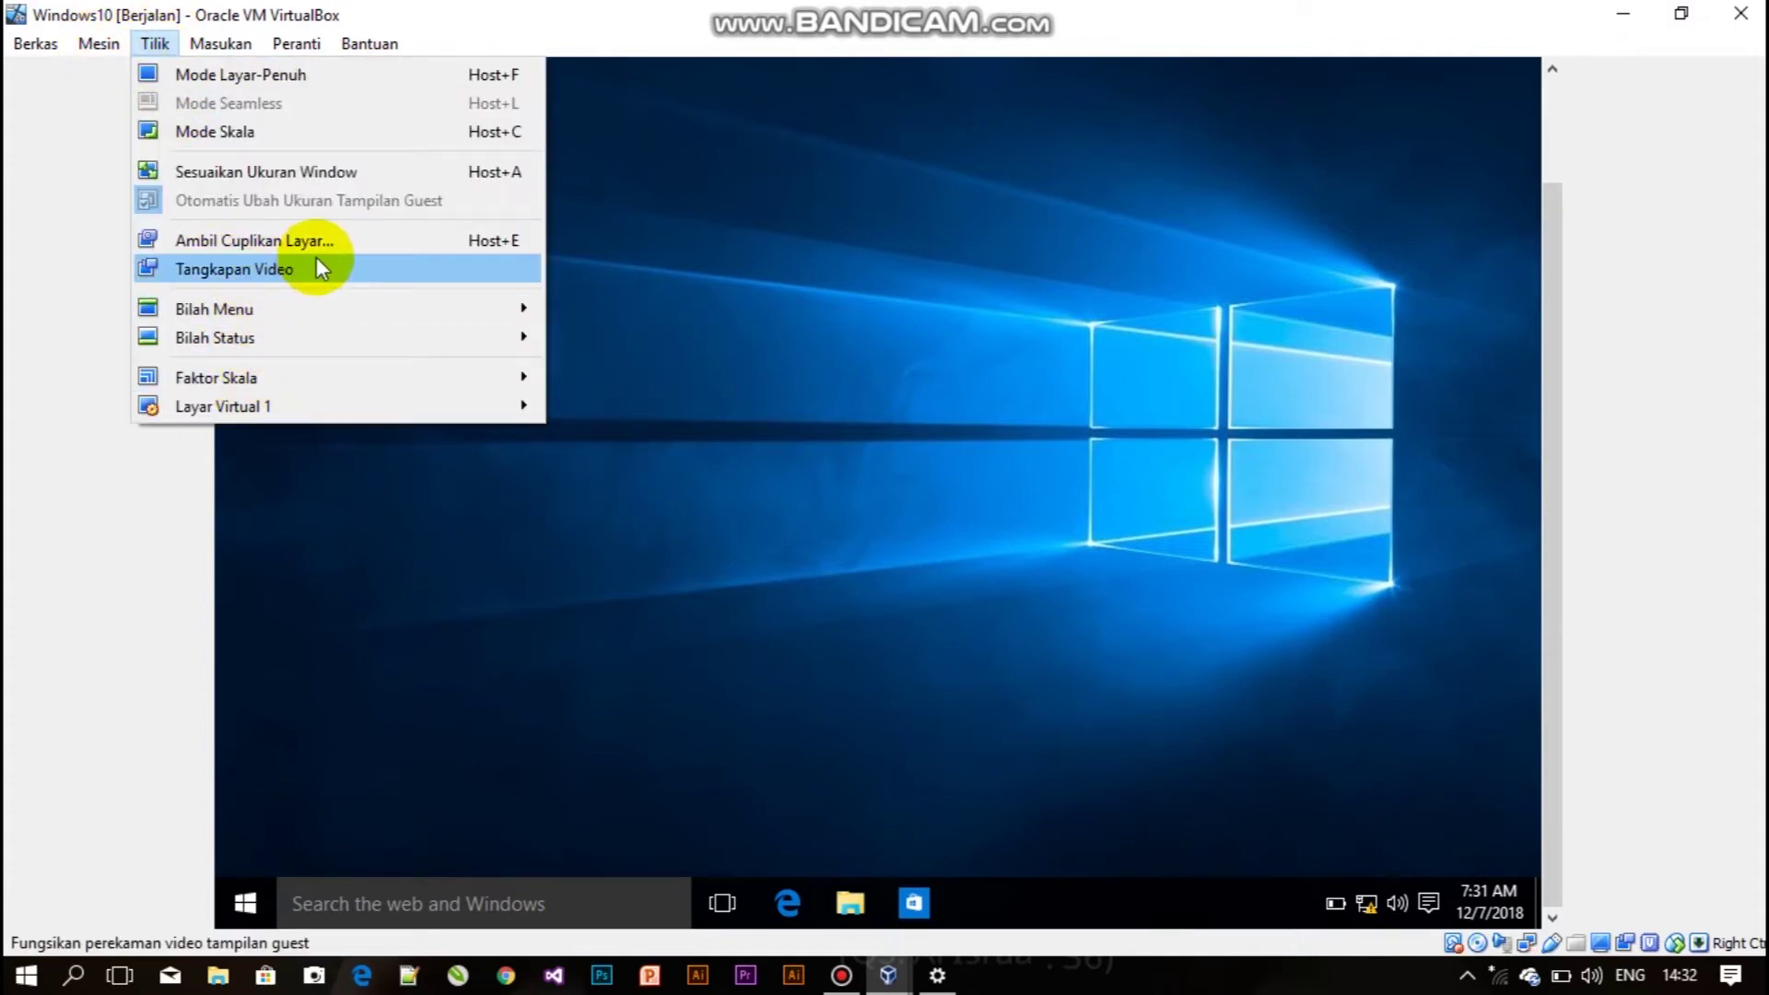
pyautogui.moveTo(220, 43)
pyautogui.click(673, 332)
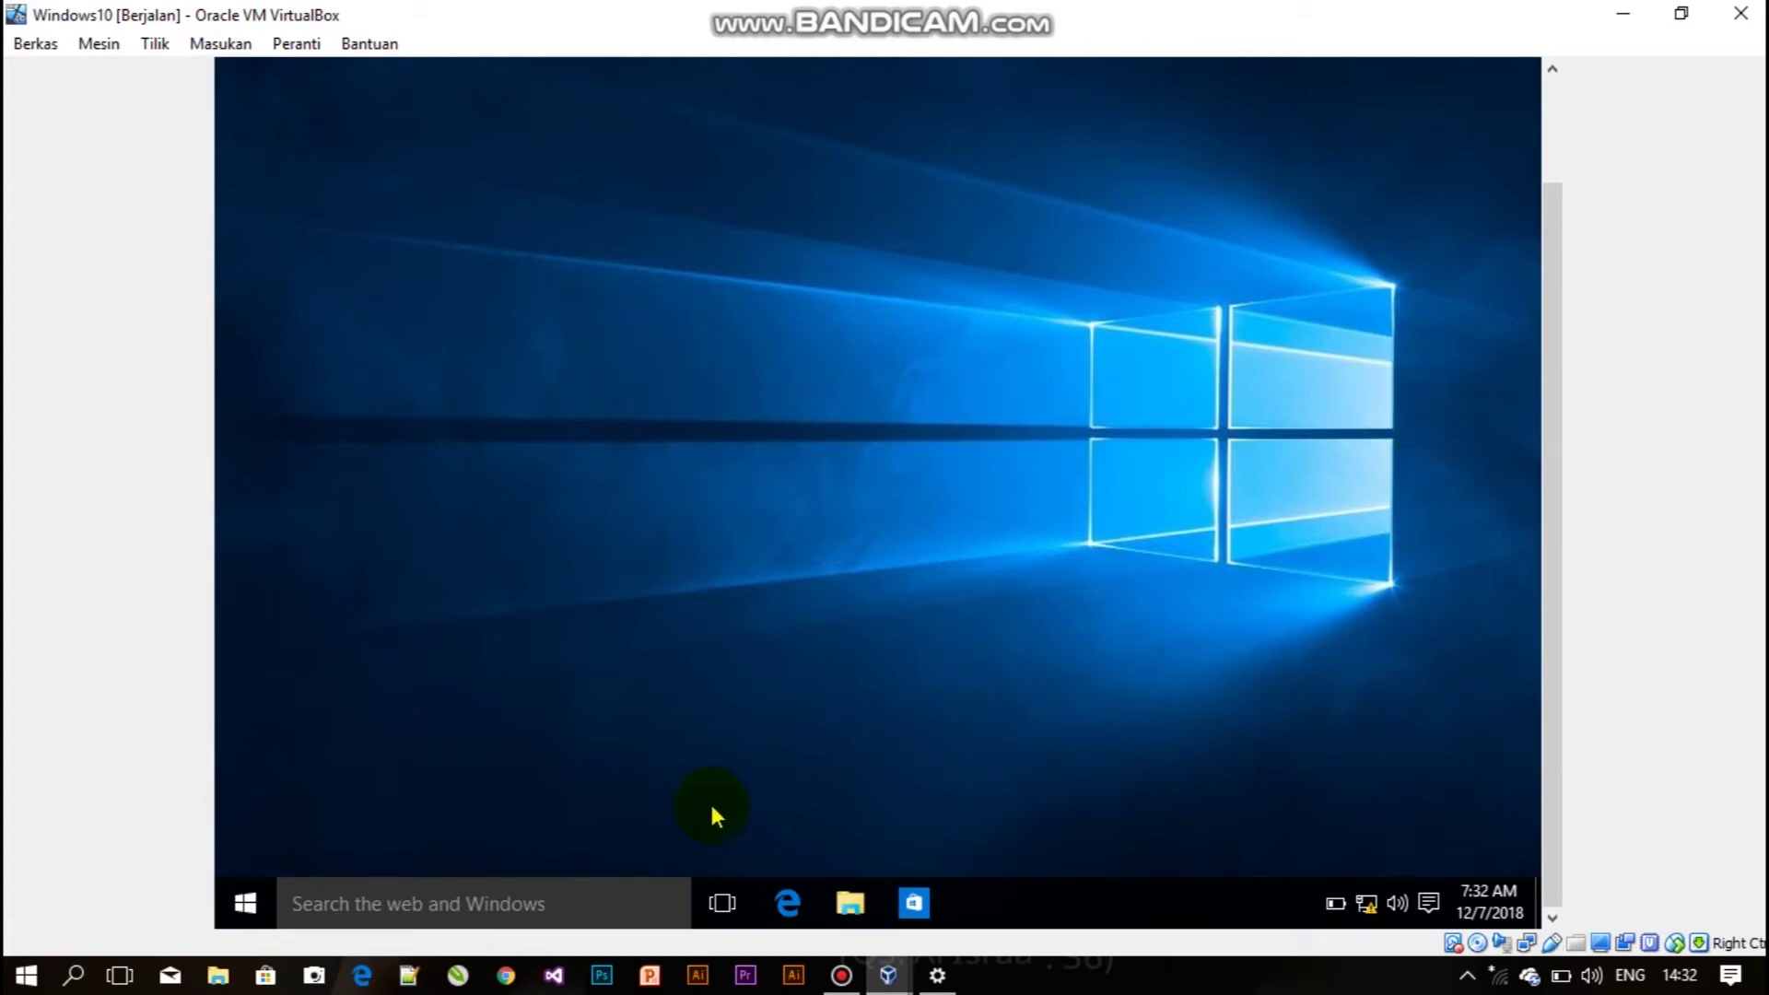
pyautogui.click(249, 904)
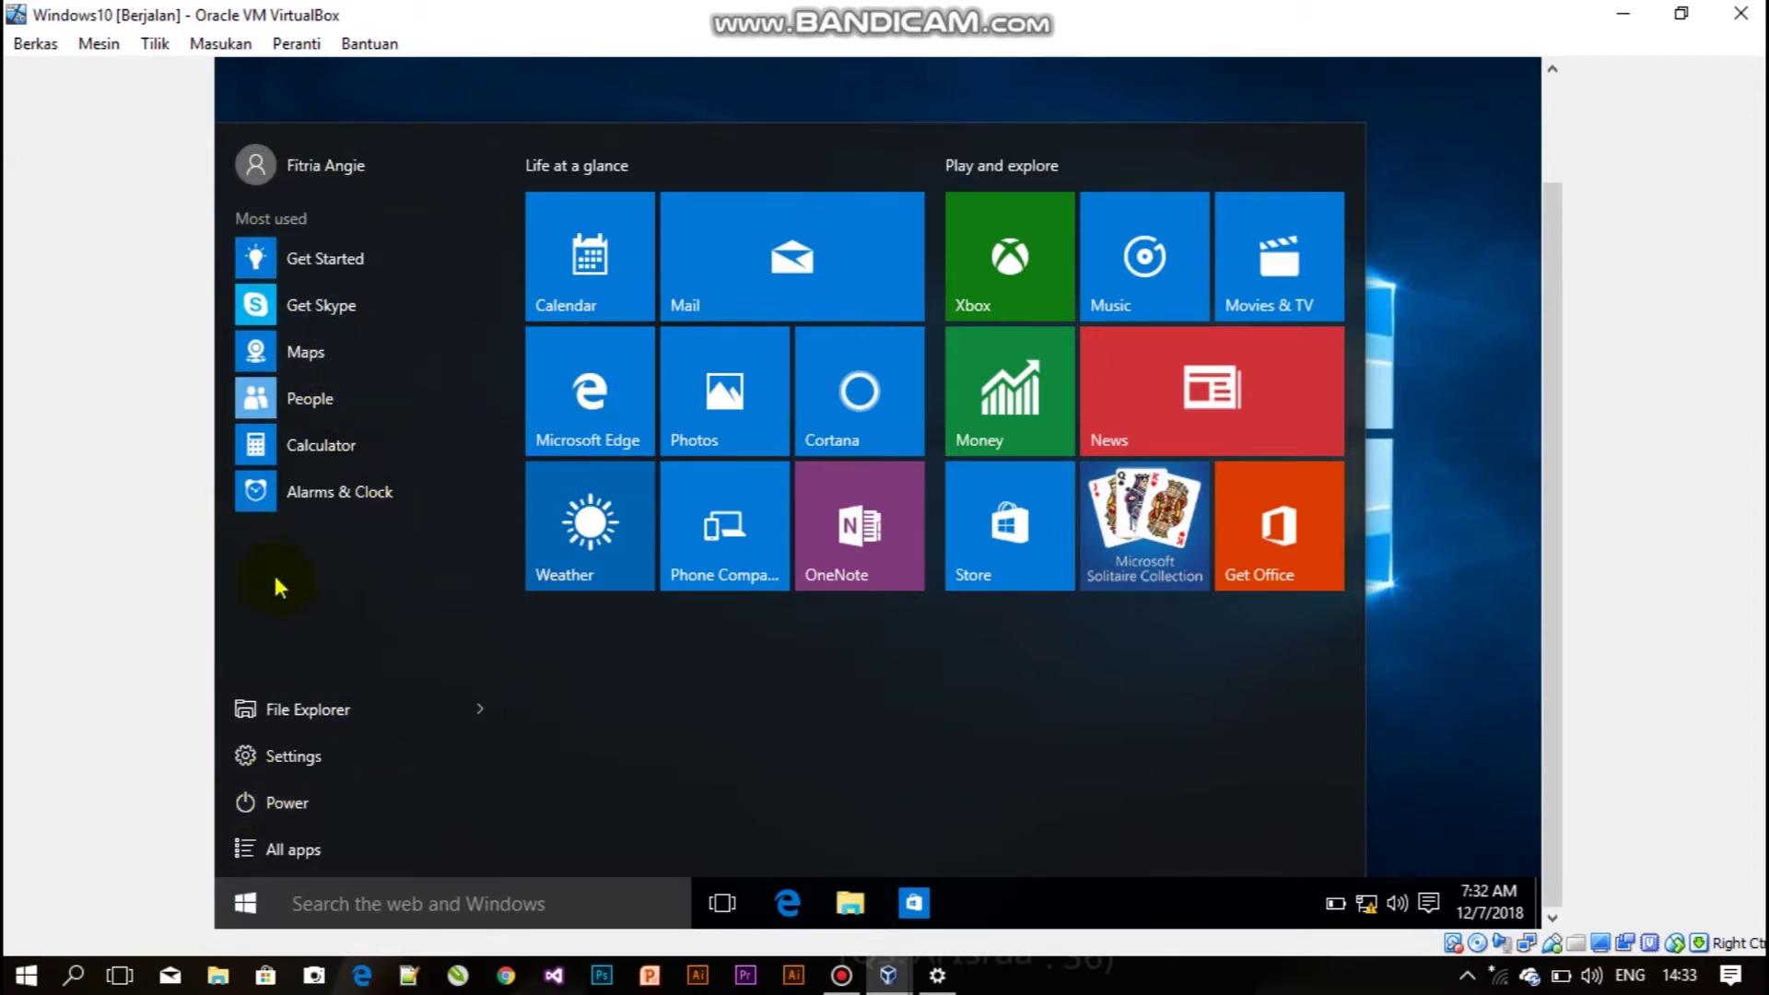
pyautogui.click(852, 900)
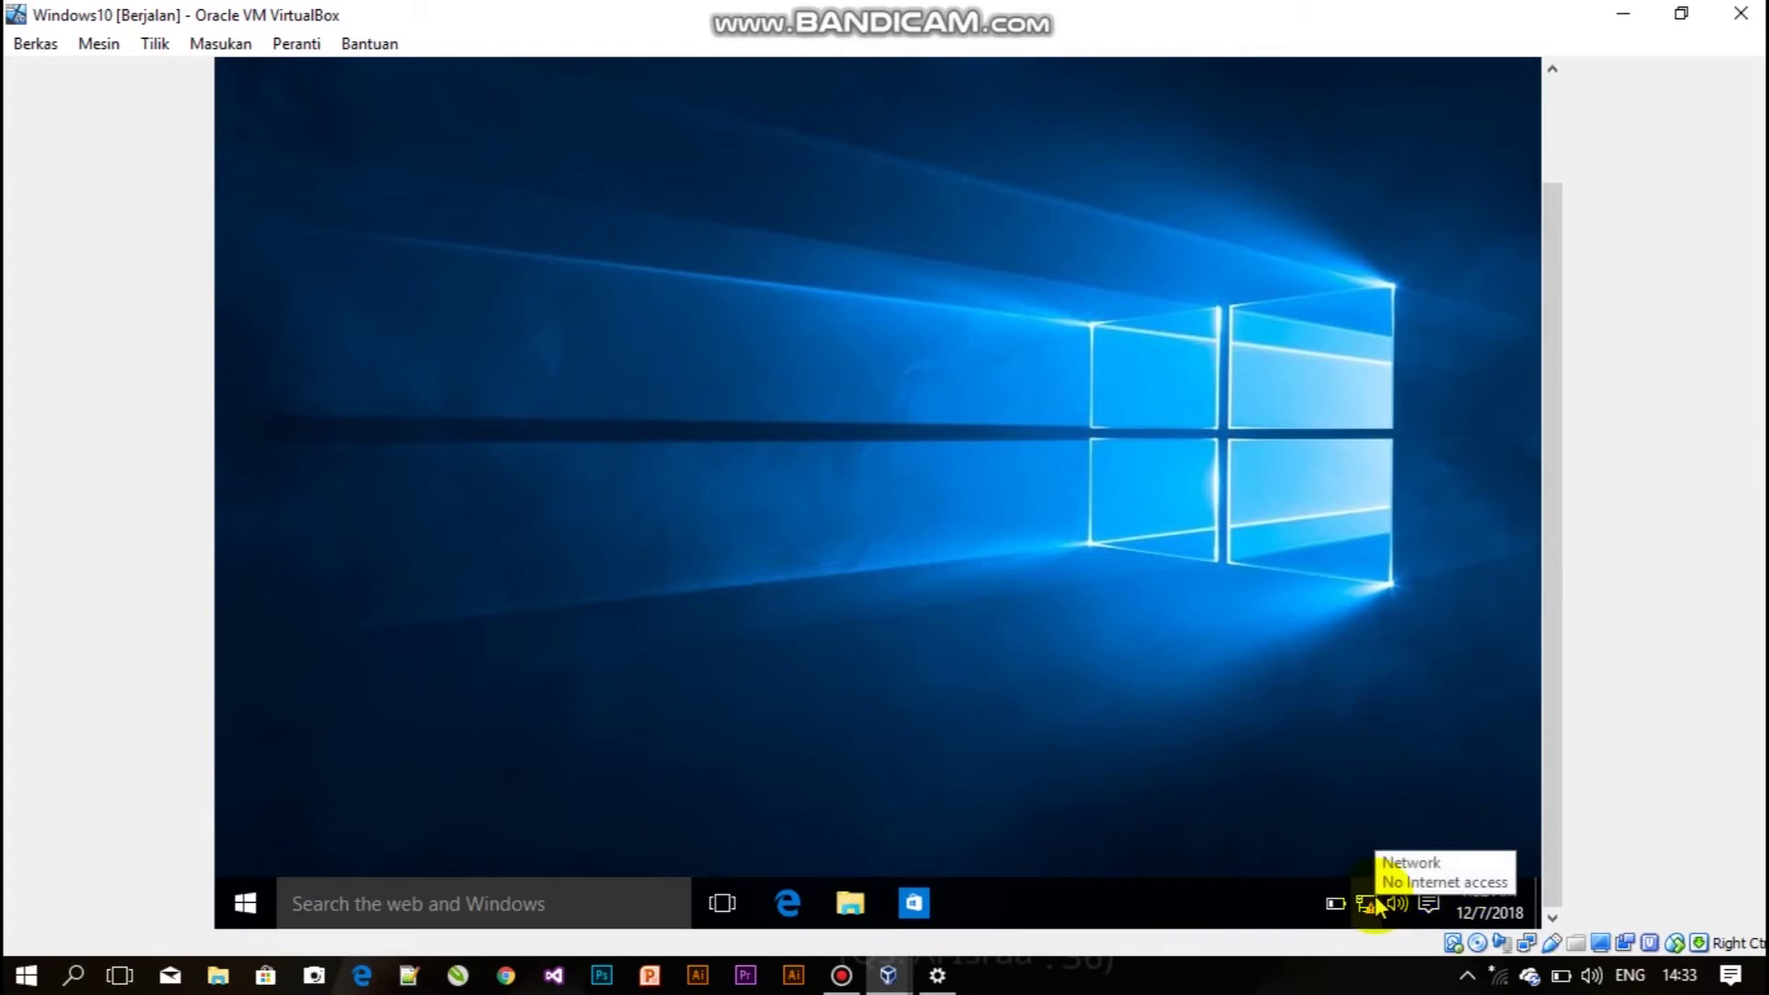
# Show This PC in File Explorer, select Local Disk (C:), then minimize the window.
pyautogui.click(876, 901)
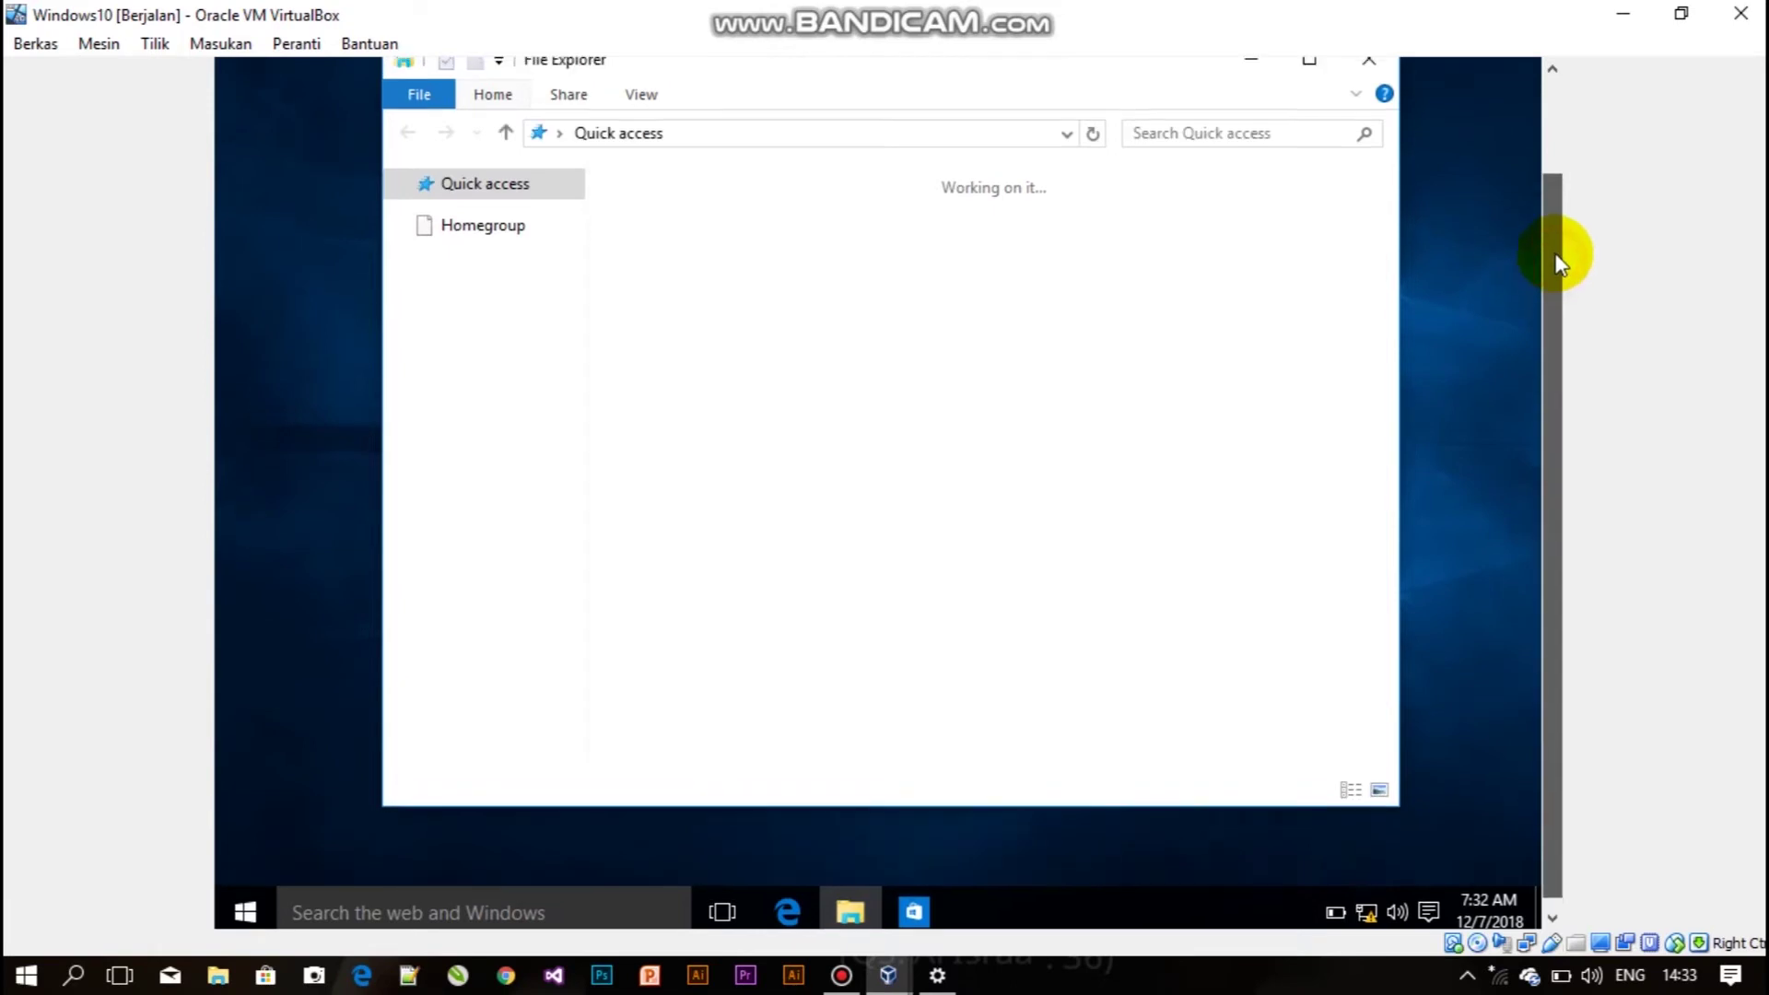
pyautogui.moveTo(1557, 268); pyautogui.dragTo(1560, 225)
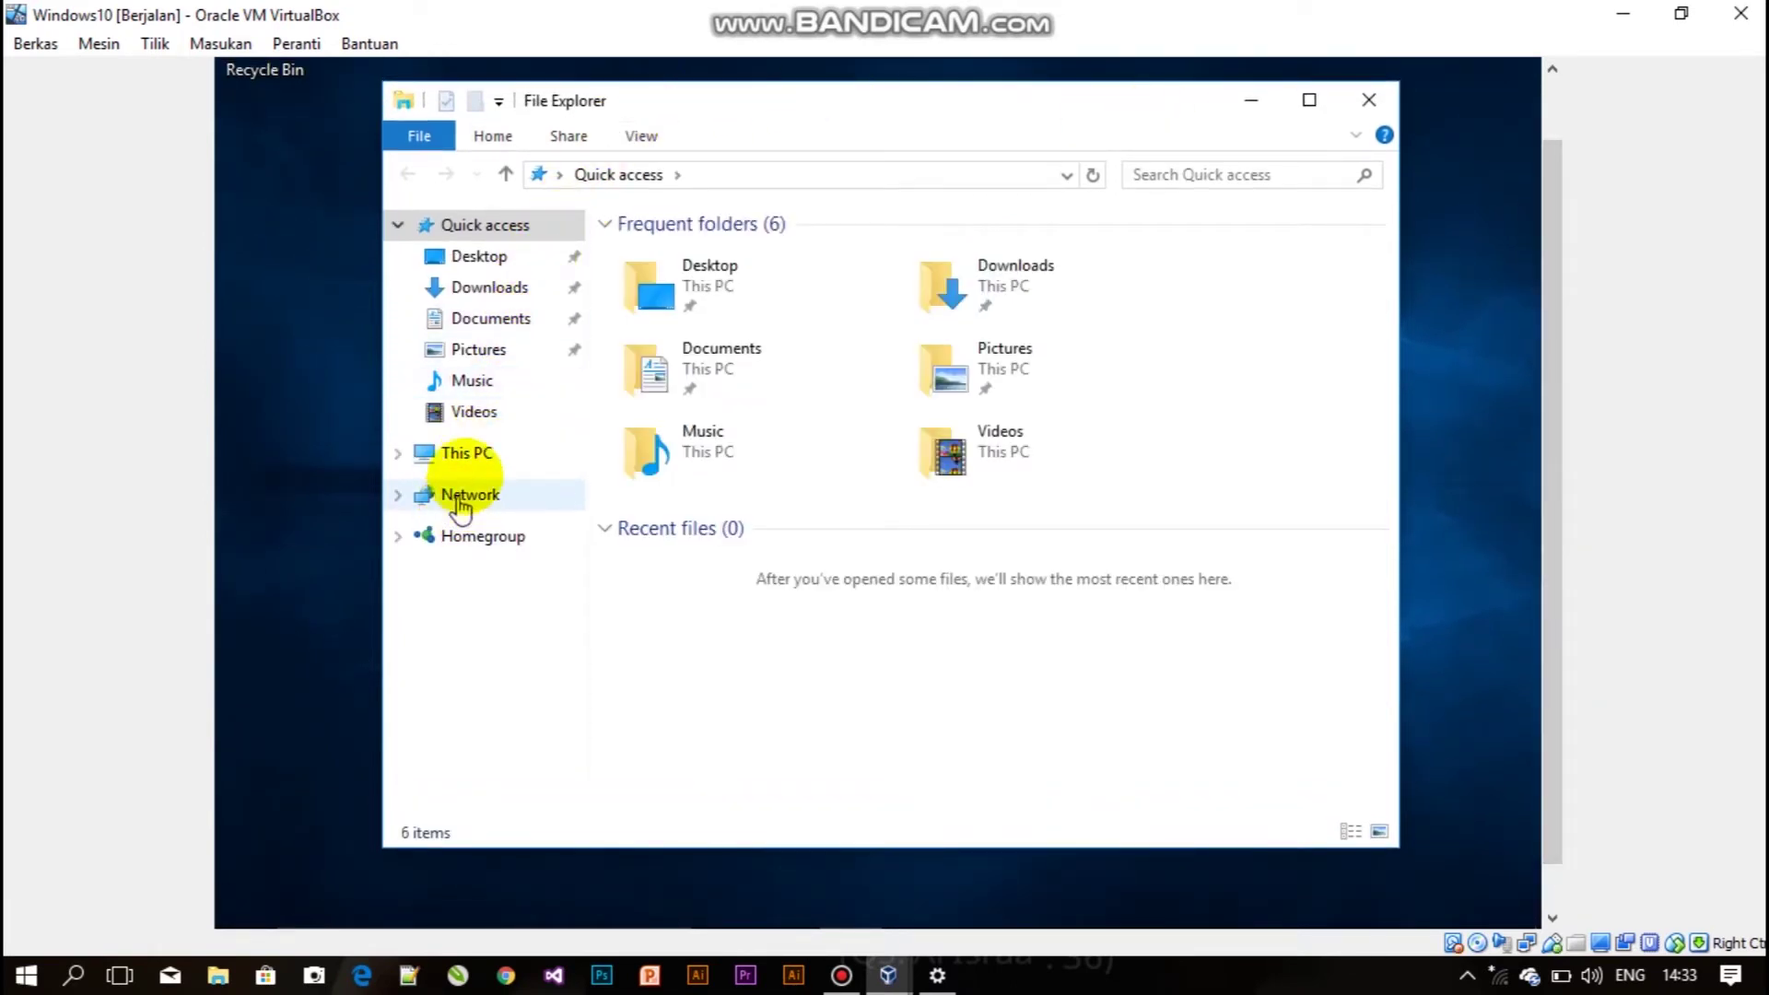
pyautogui.click(460, 455)
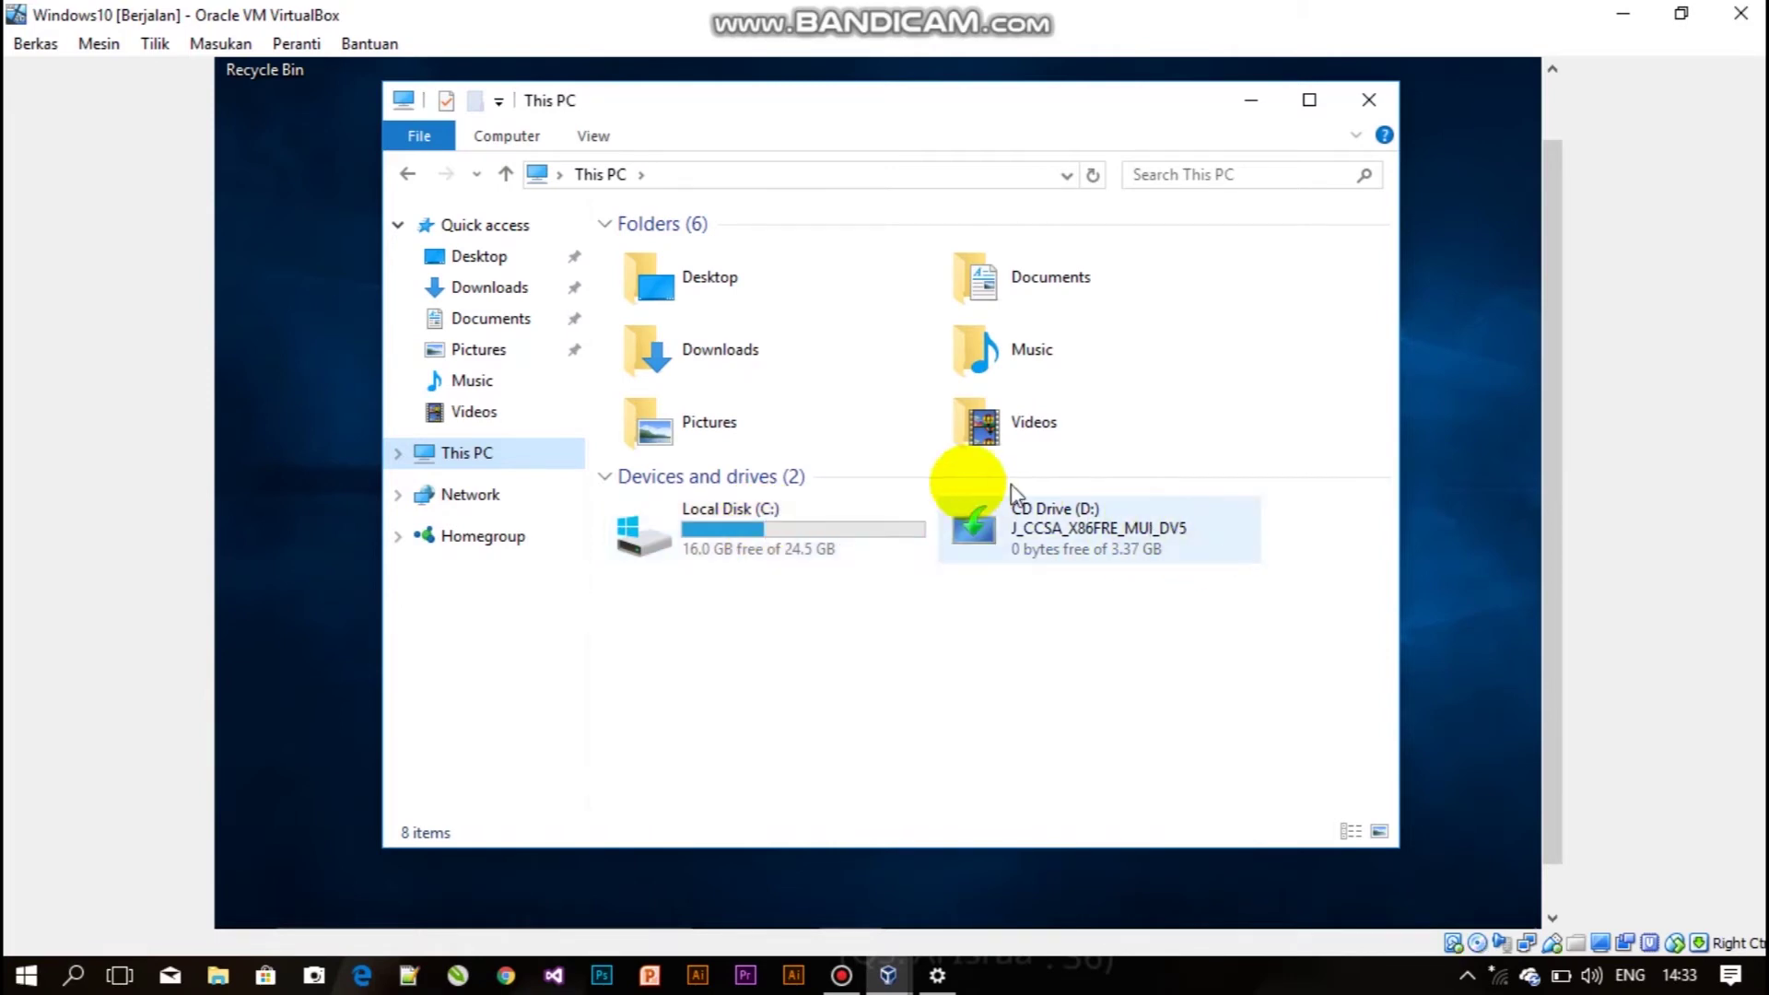
pyautogui.click(811, 553)
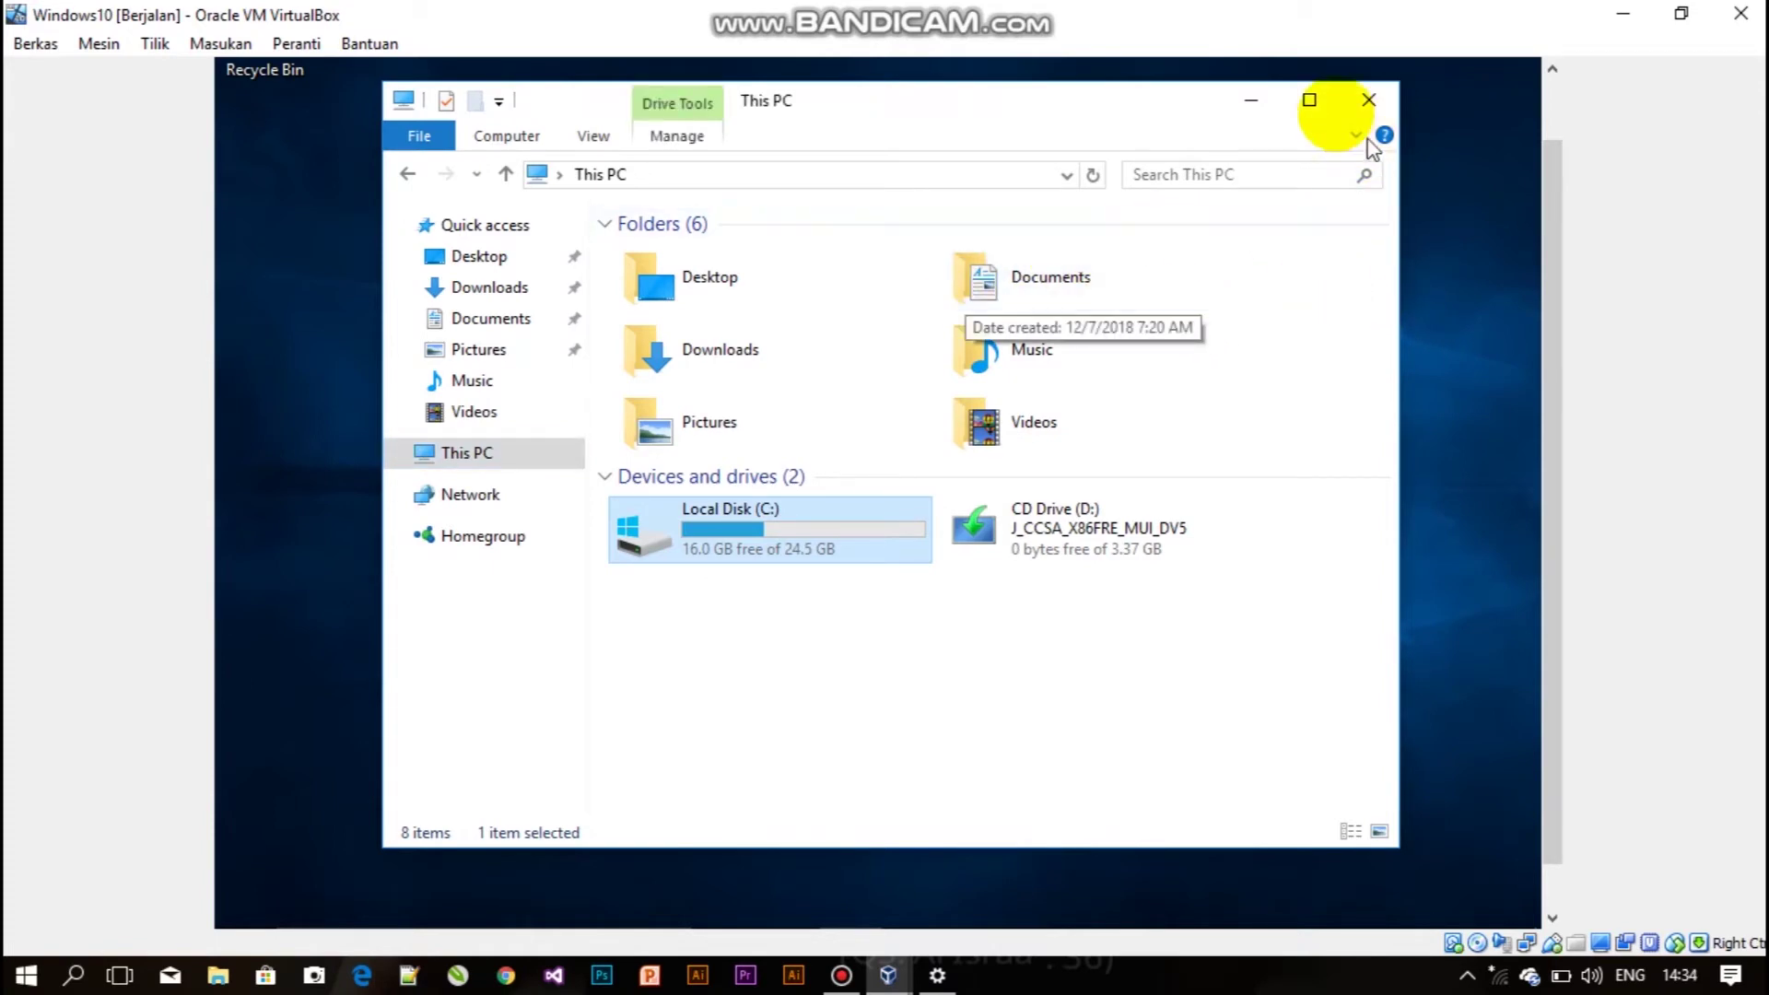
pyautogui.click(1252, 102)
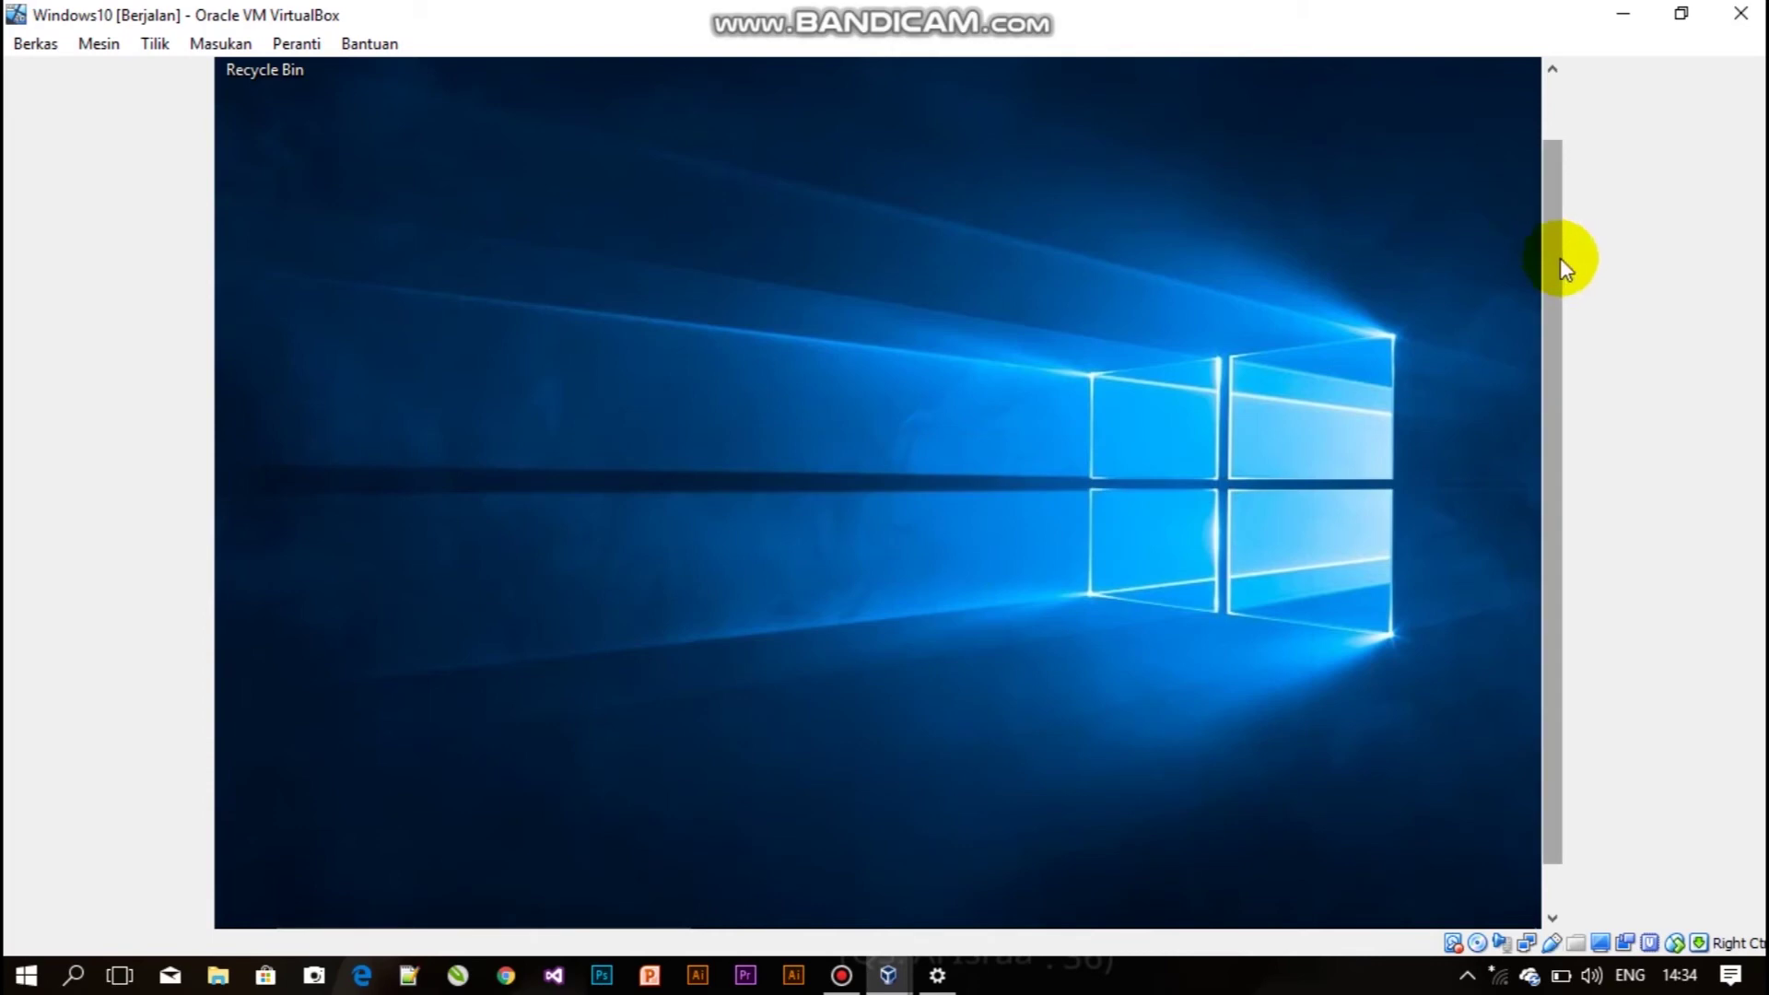
pyautogui.scroll(-2, 1557, 368)
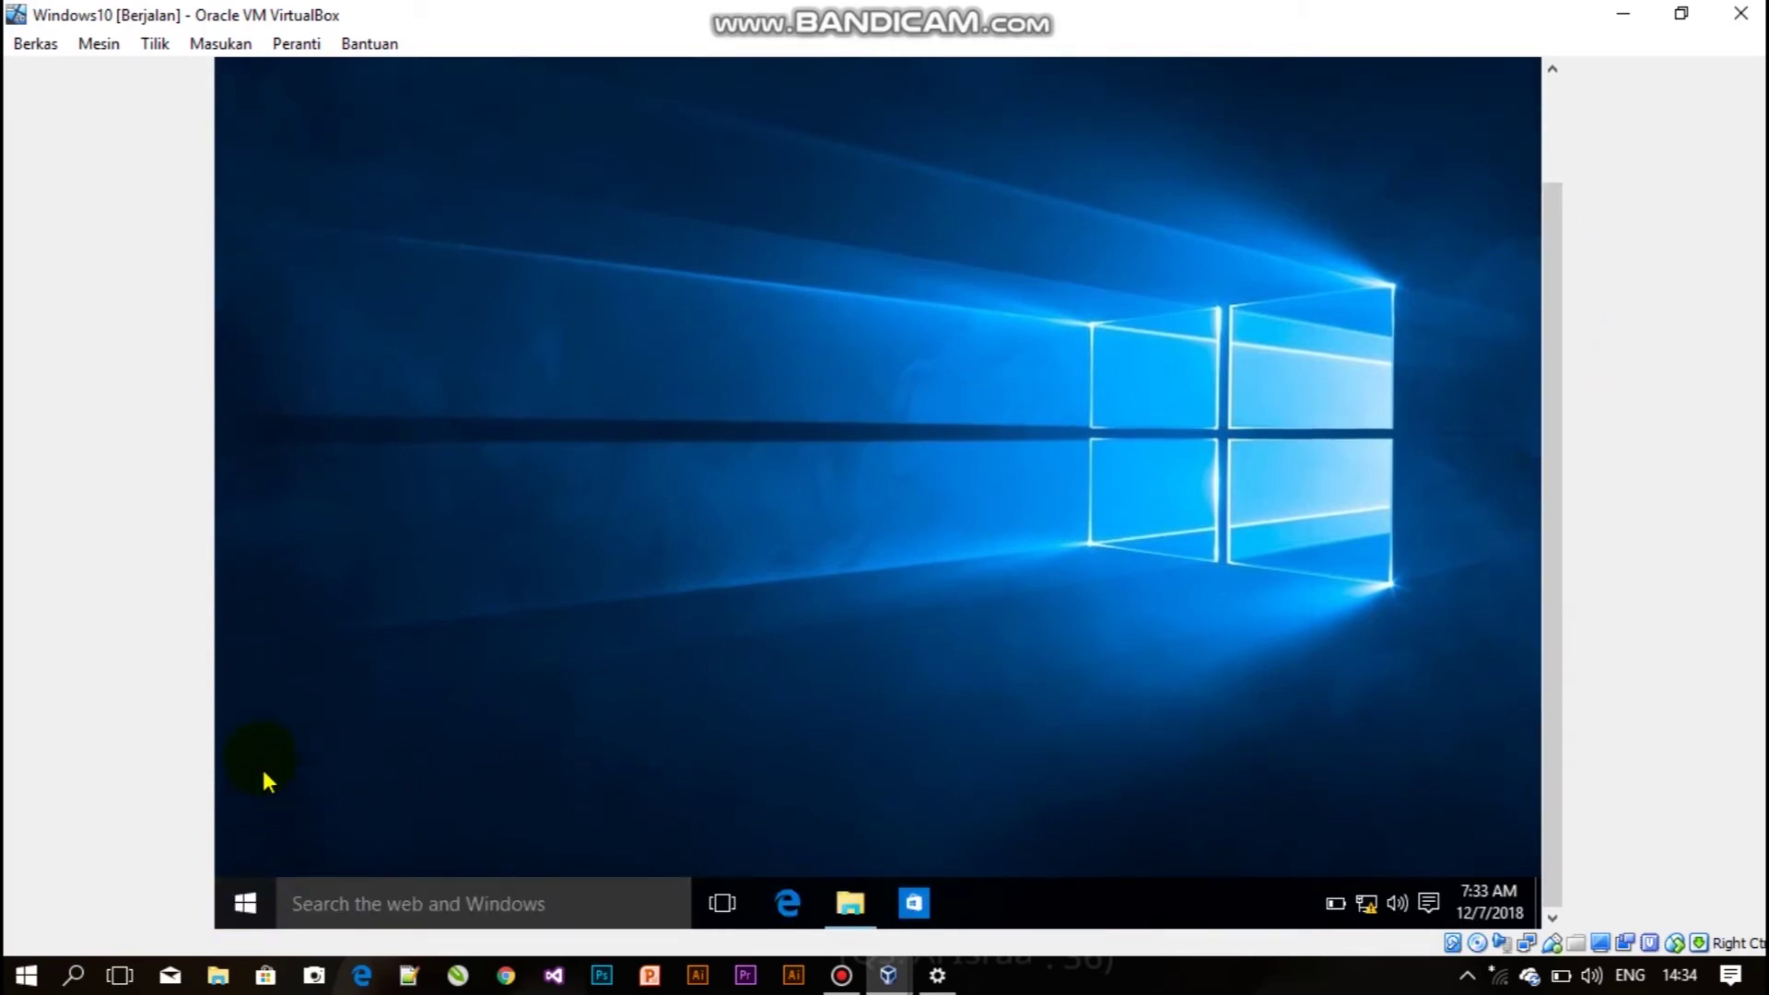
# Launch the guest's Settings app from the Start menu.
pyautogui.click(257, 885)
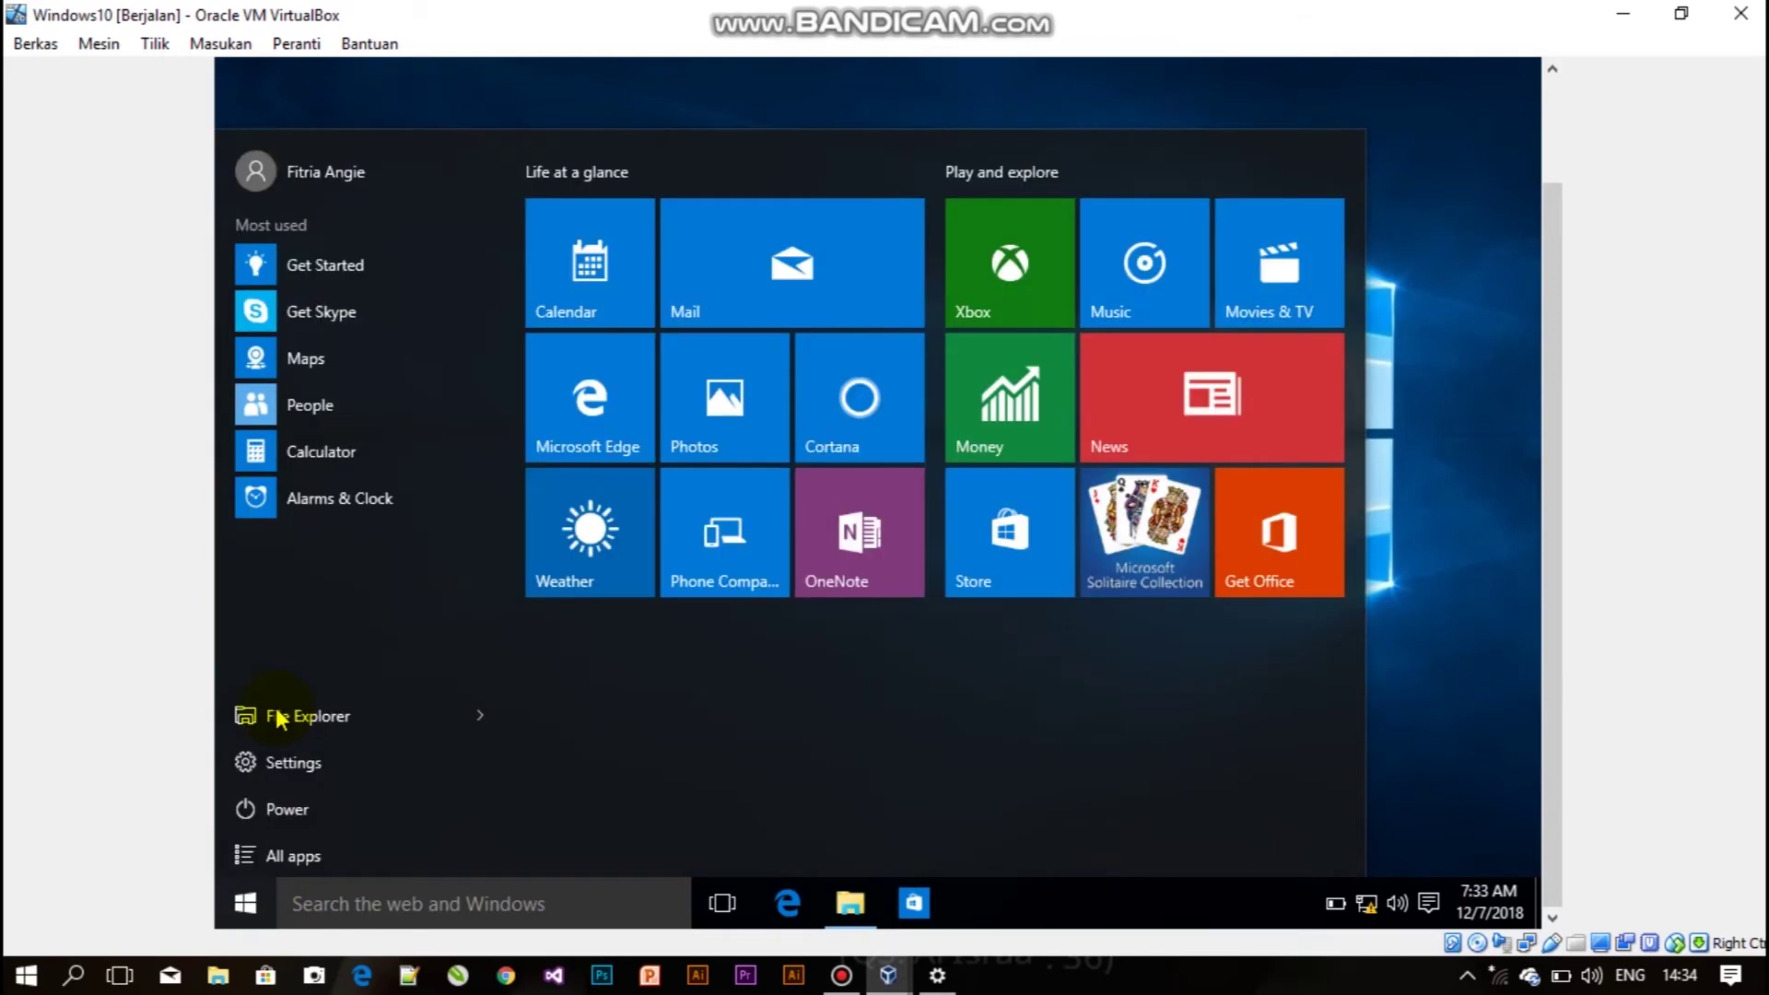
pyautogui.click(287, 757)
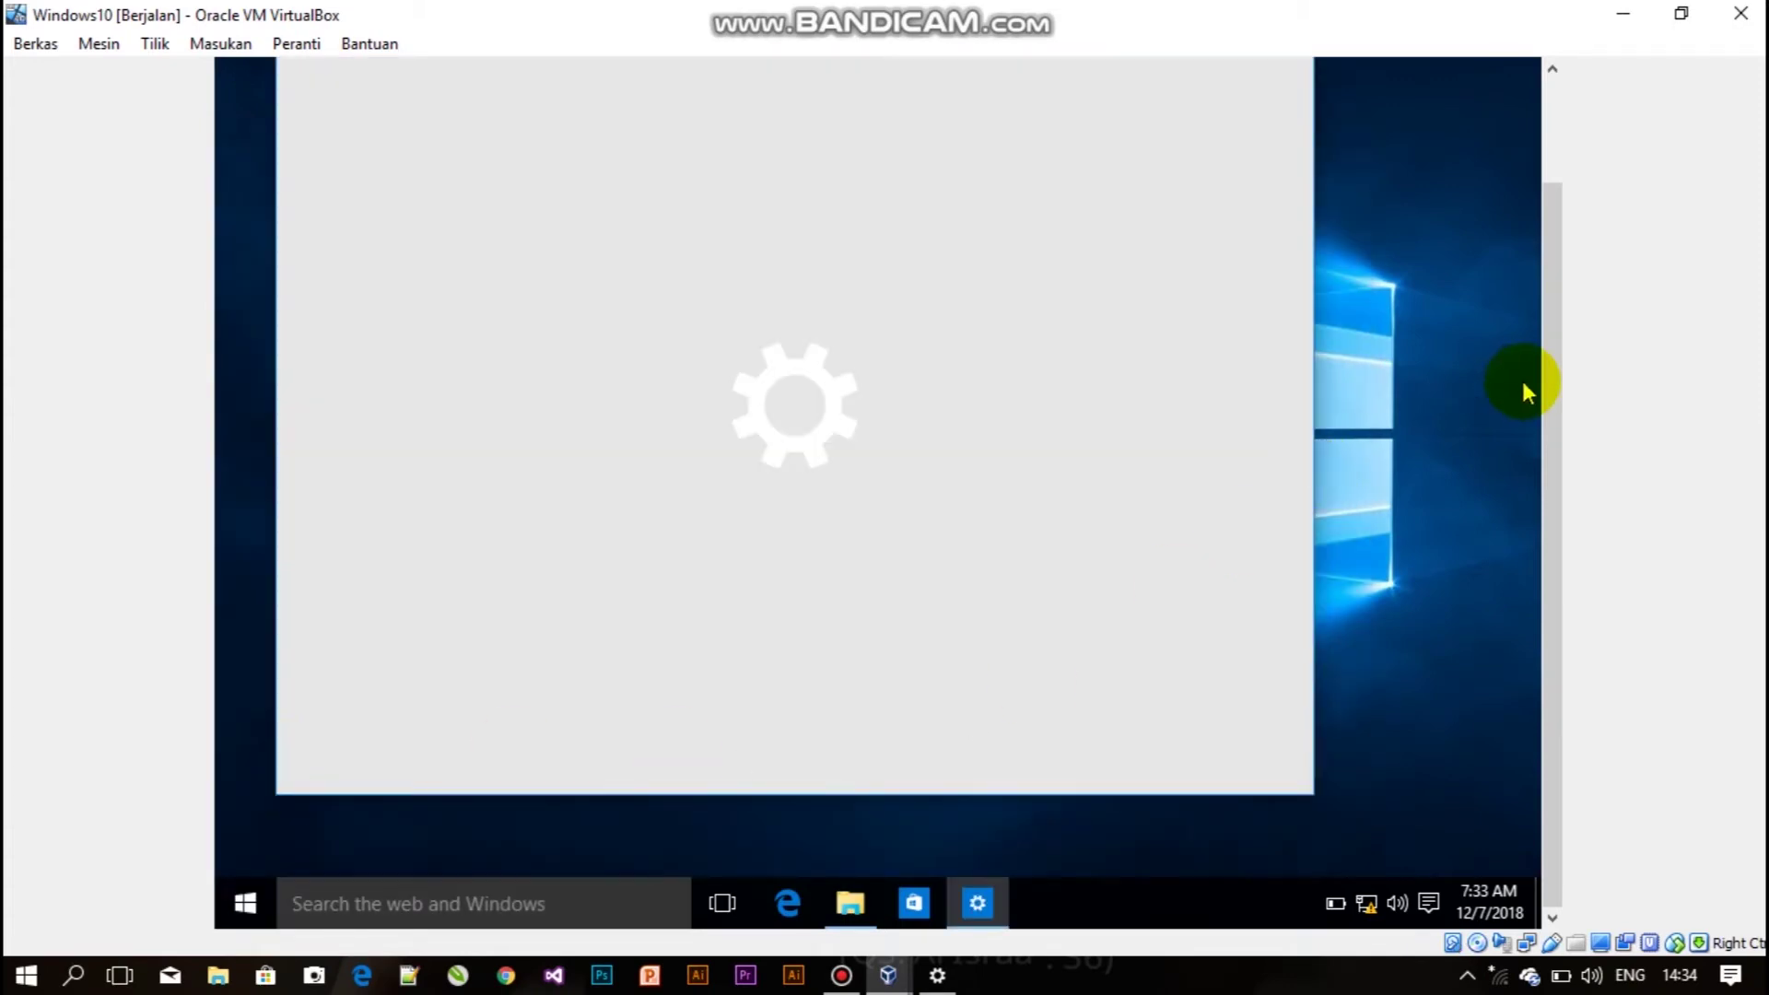
pyautogui.moveTo(1552, 392); pyautogui.dragTo(1566, 302)
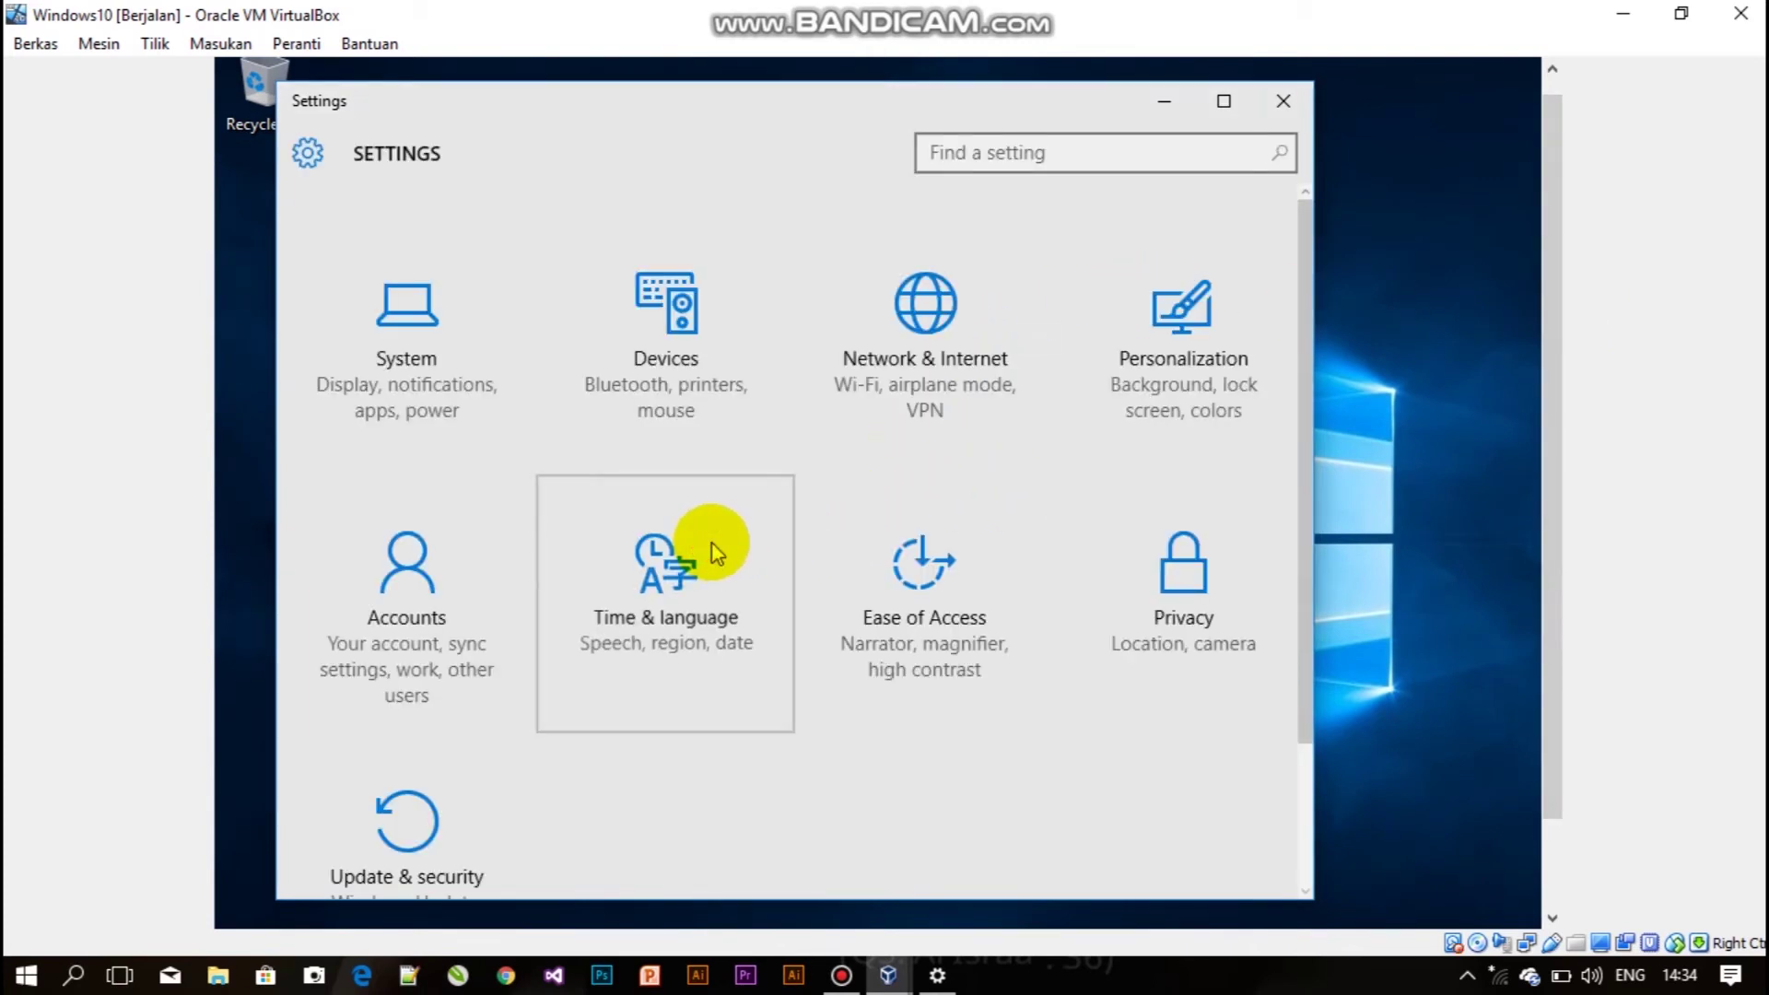
# Under Time & language, turn Set time automatically Off, then cancel the Change date and time dialog.
pyautogui.click(654, 582)
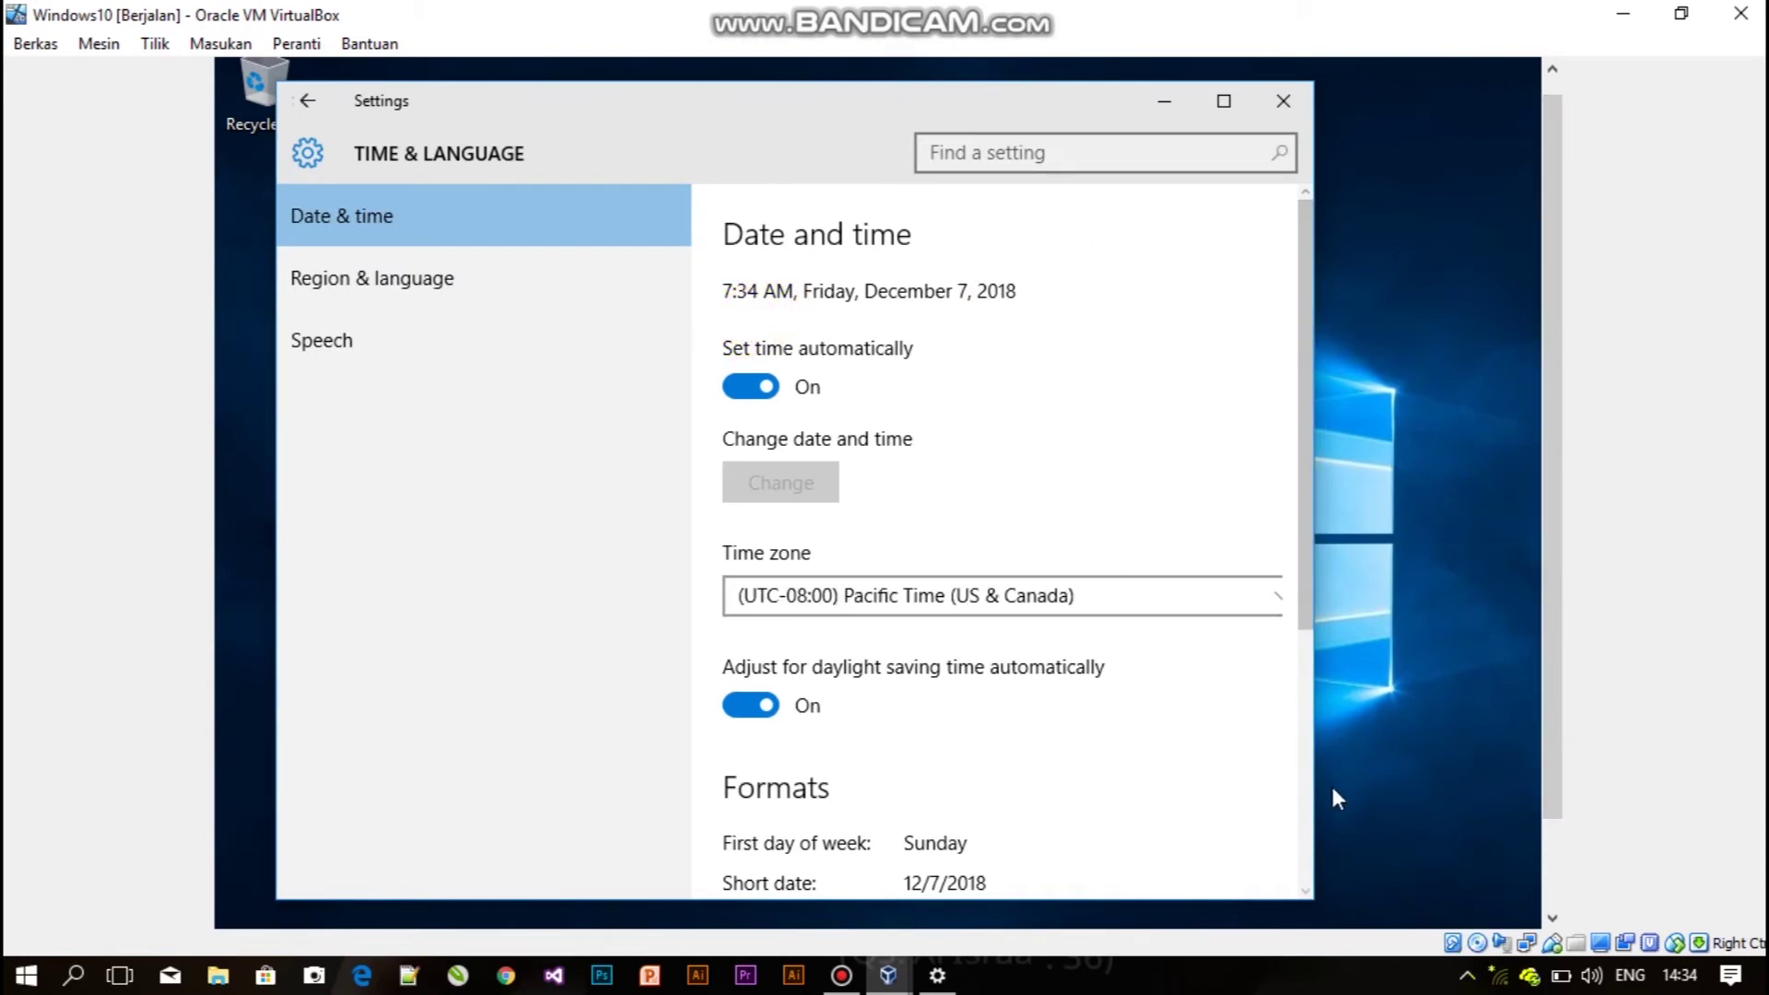
pyautogui.click(772, 386)
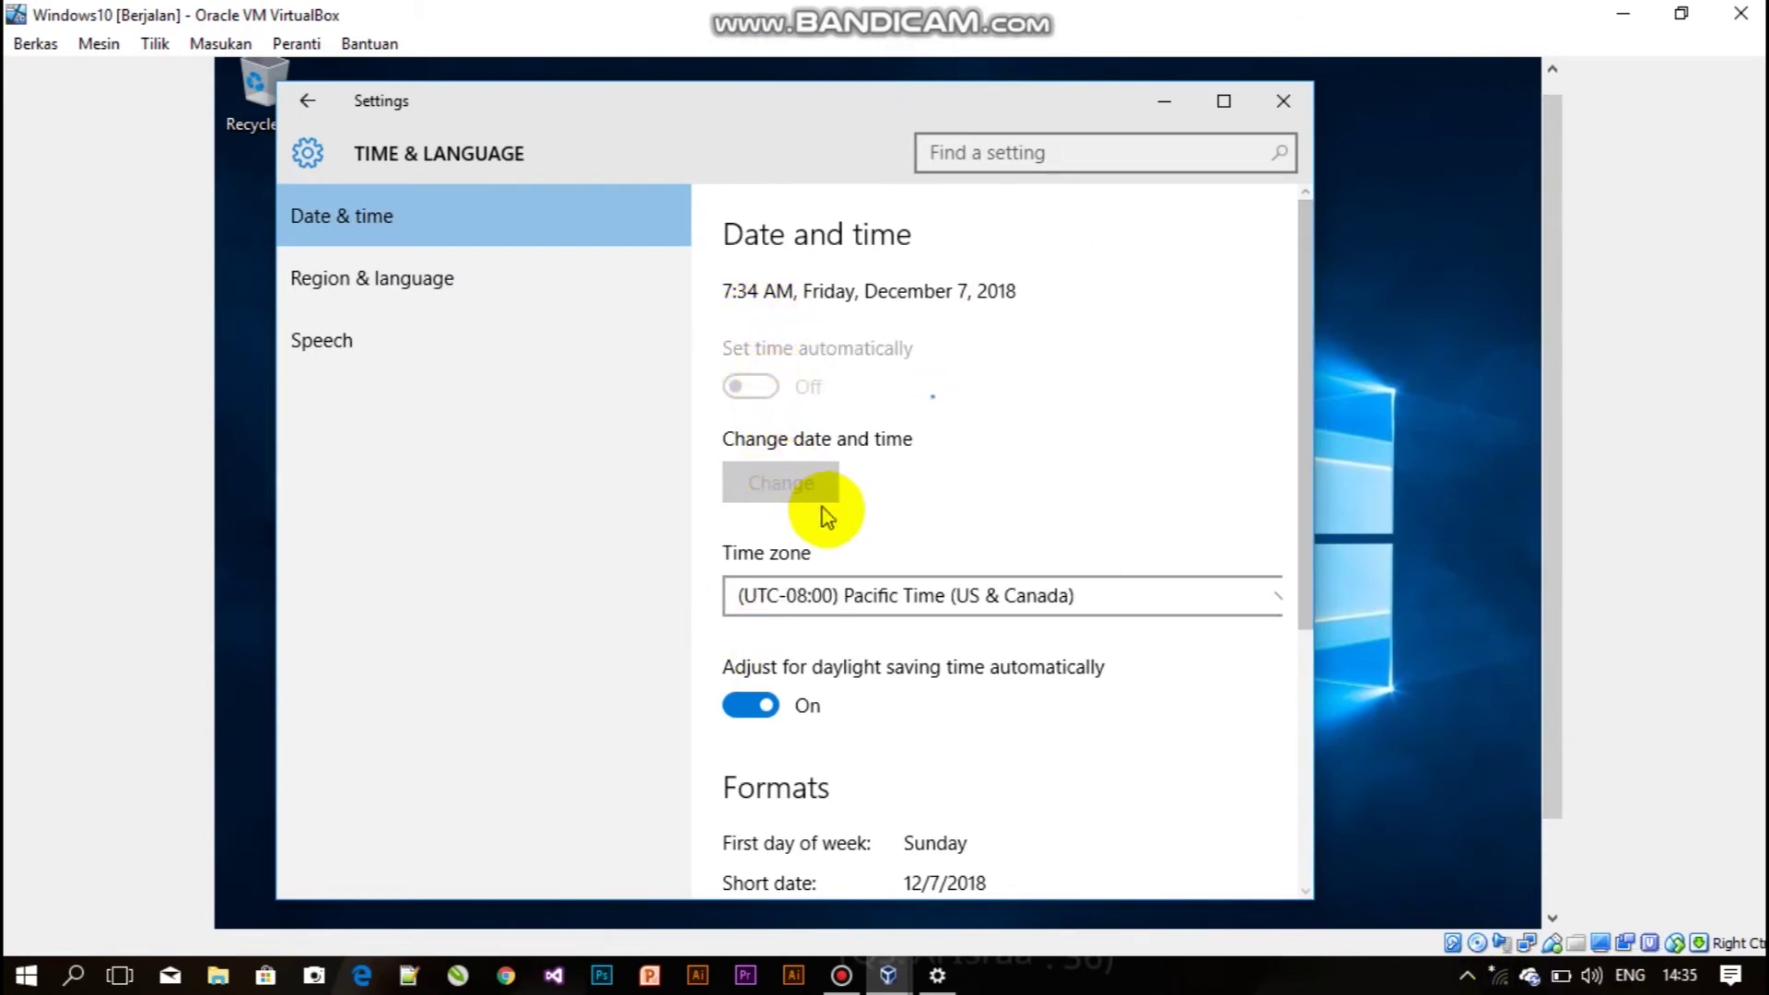
pyautogui.click(757, 486)
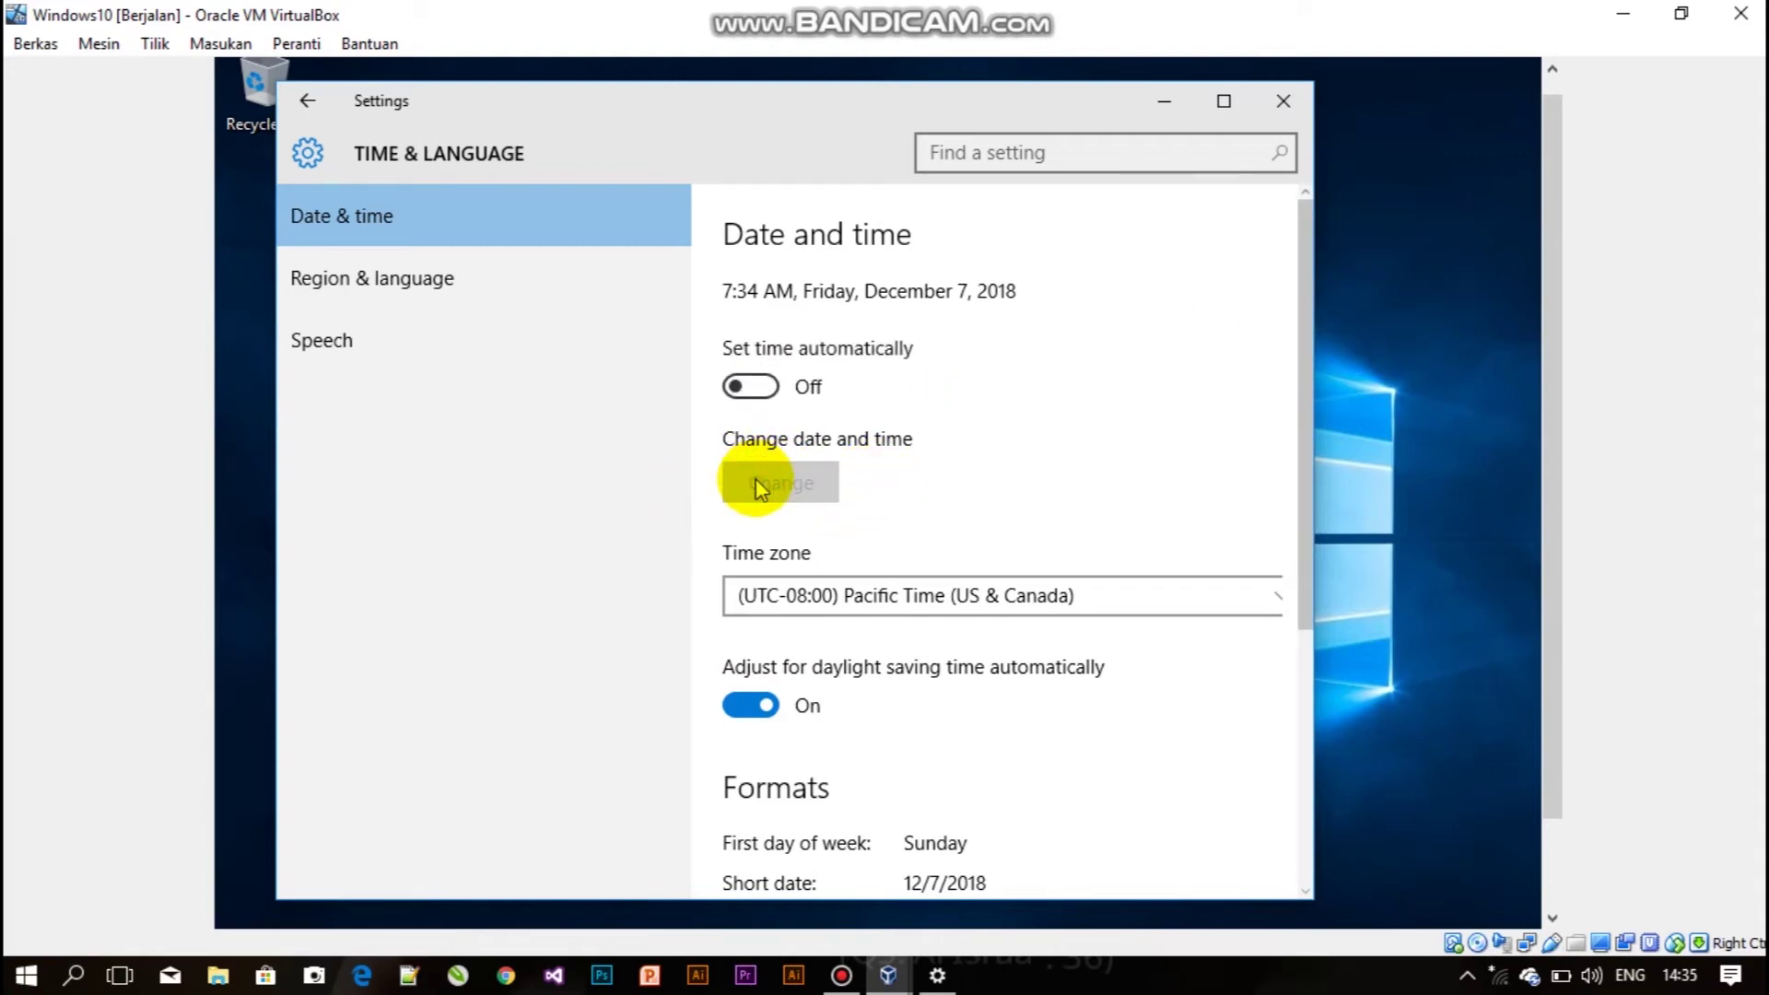
pyautogui.click(470, 534)
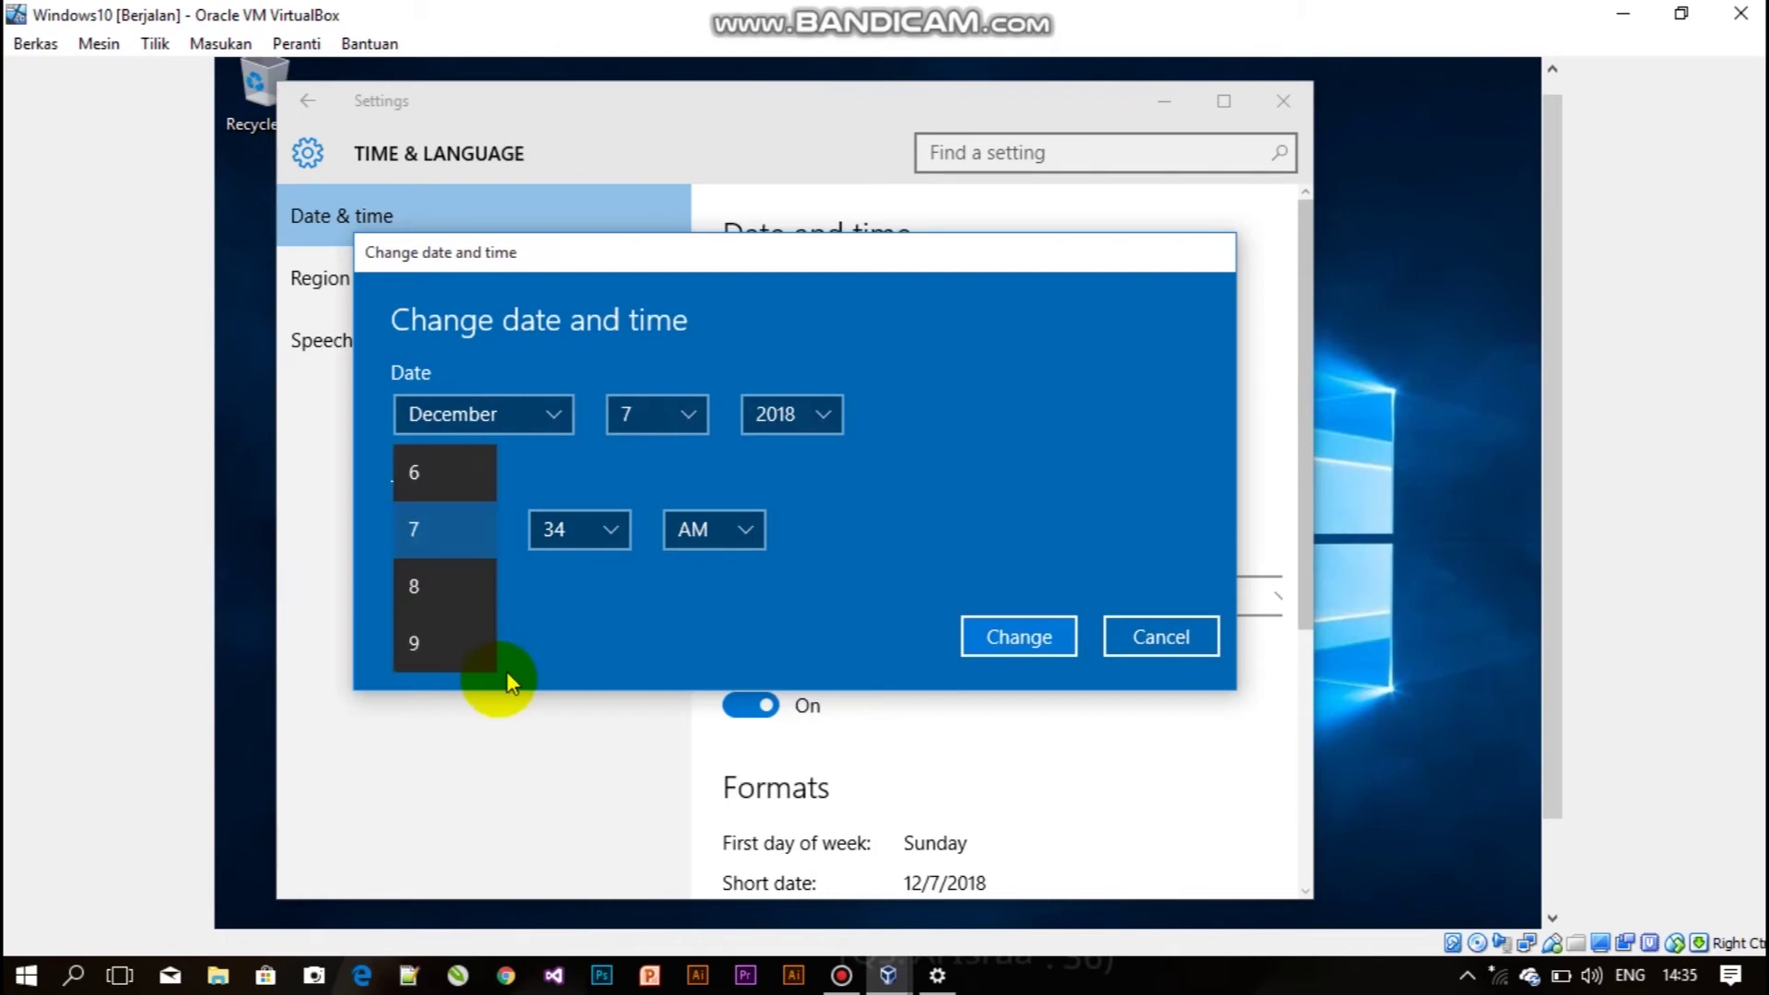
pyautogui.moveTo(482, 623); pyautogui.dragTo(498, 408)
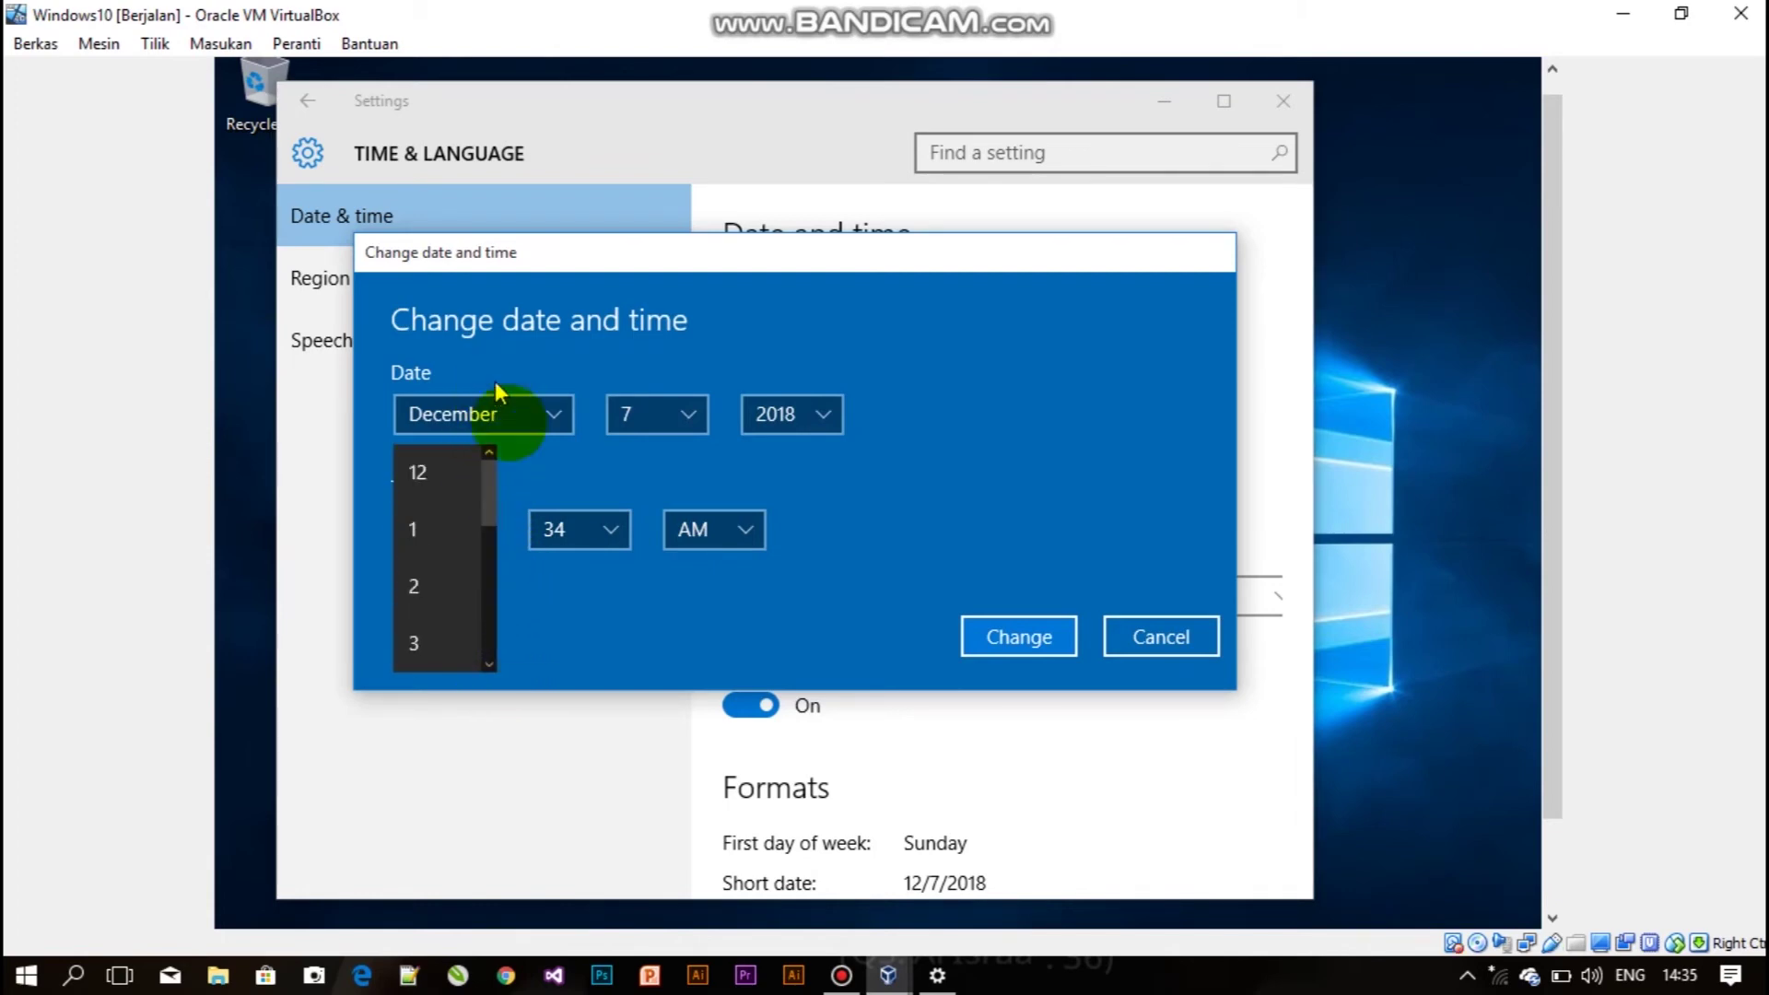
pyautogui.click(1169, 639)
pyautogui.click(1168, 639)
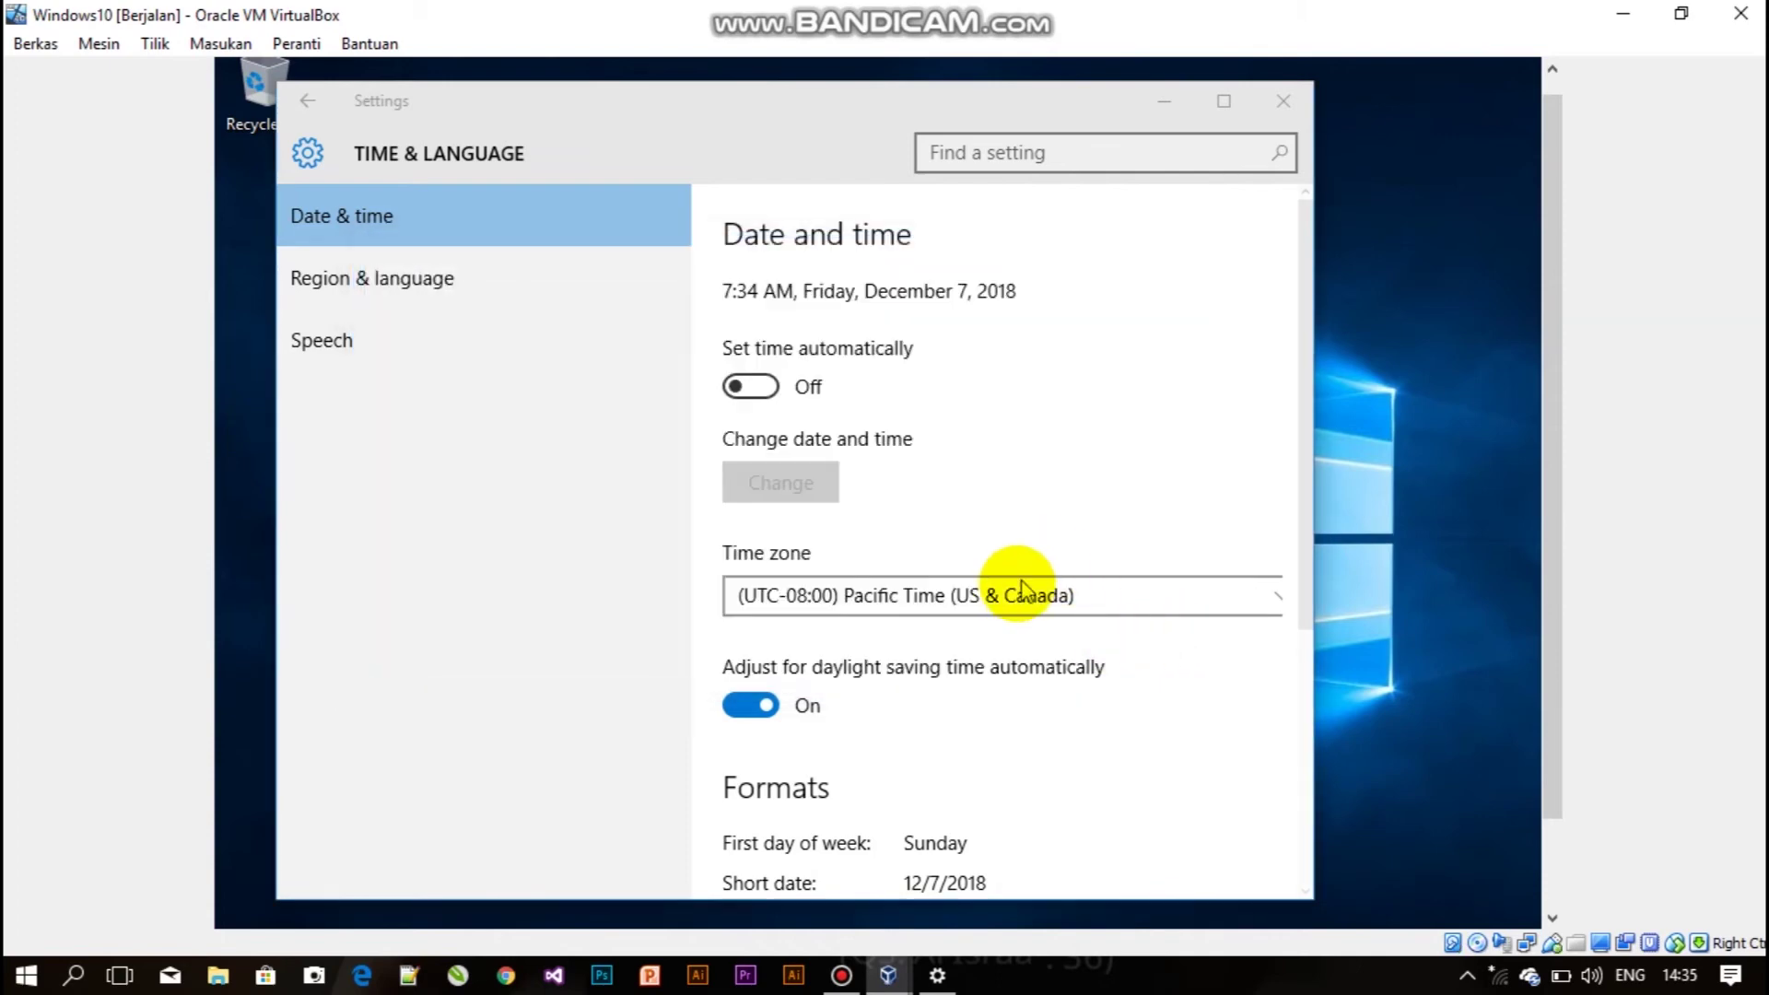
# Pick (UTC+07:00) Bangkok, Hanoi, Jakarta from the Time zone list.
pyautogui.click(1003, 597)
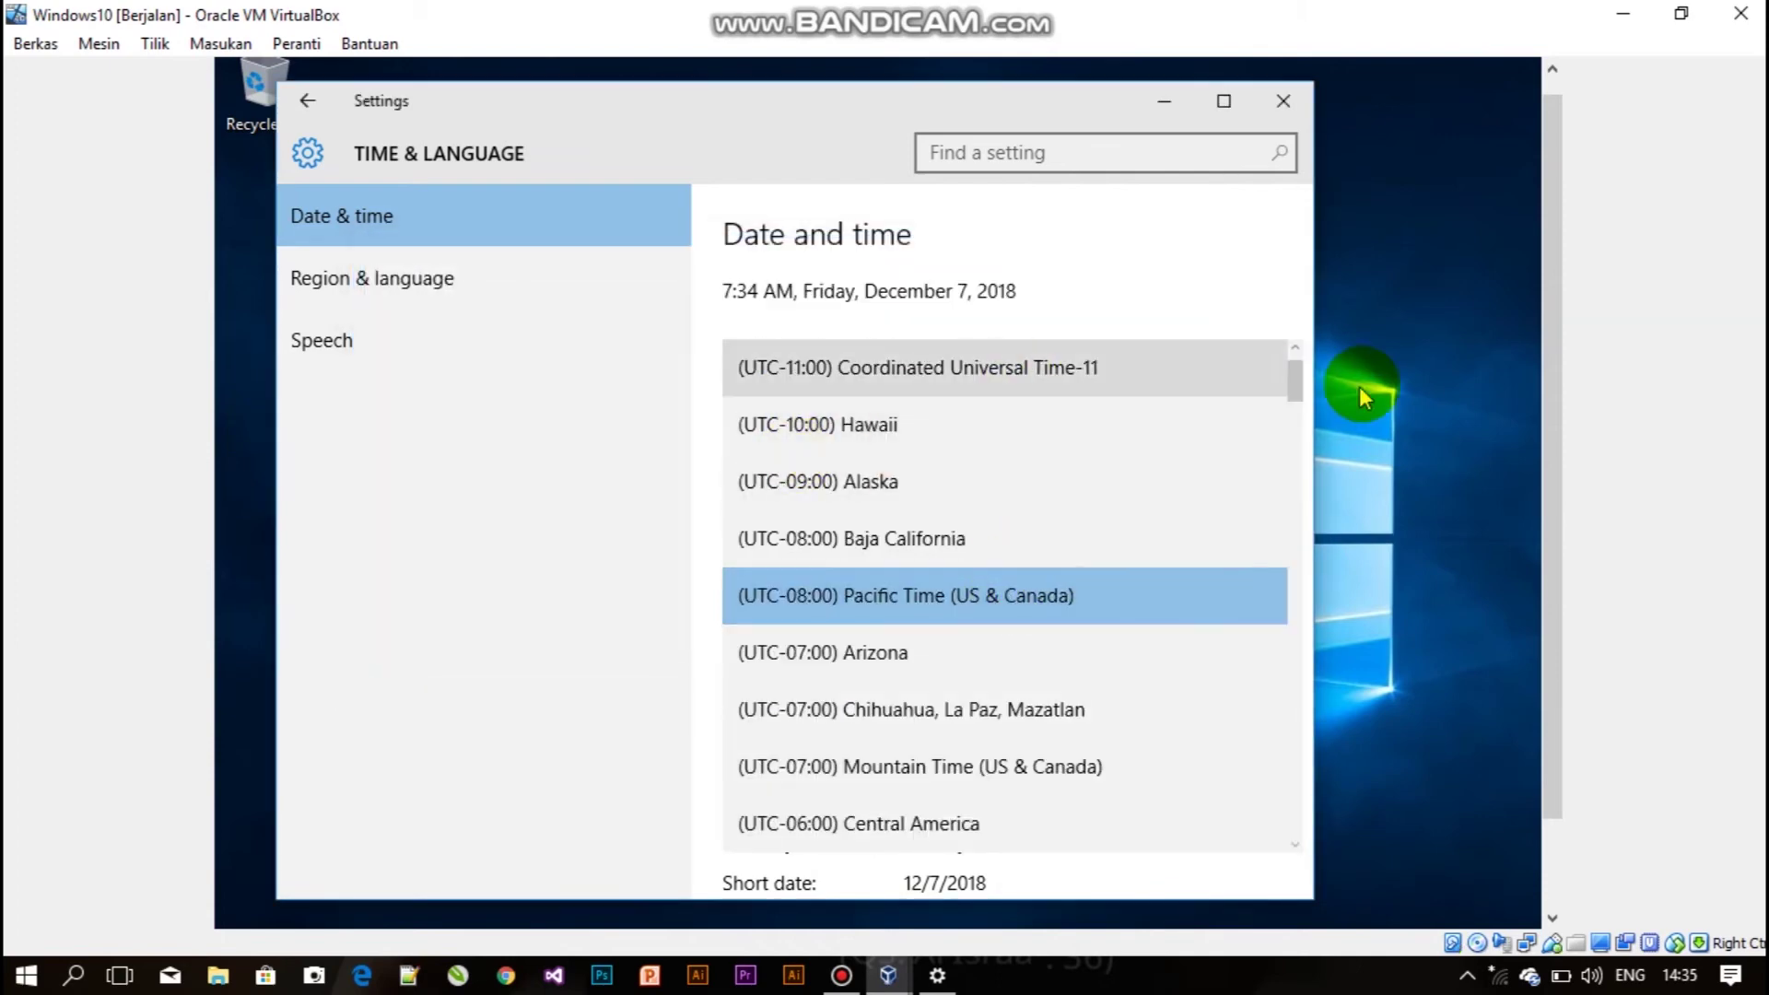
pyautogui.moveTo(1295, 387); pyautogui.dragTo(1293, 712)
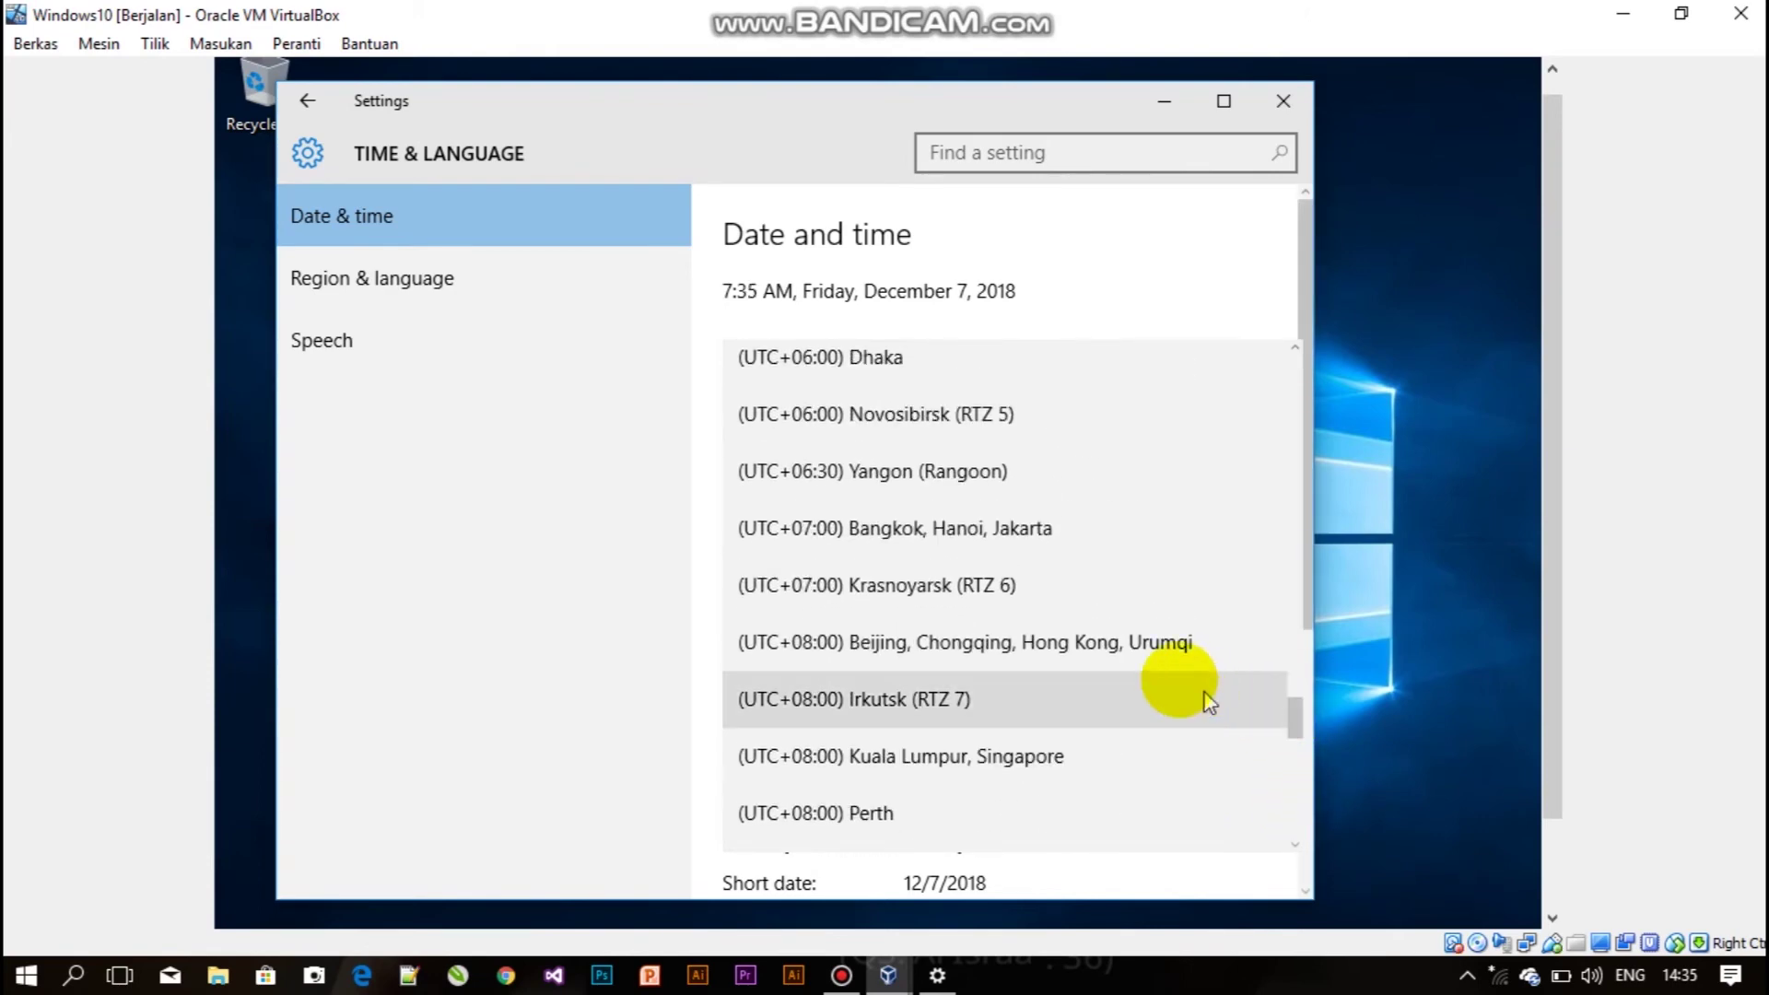
pyautogui.click(949, 530)
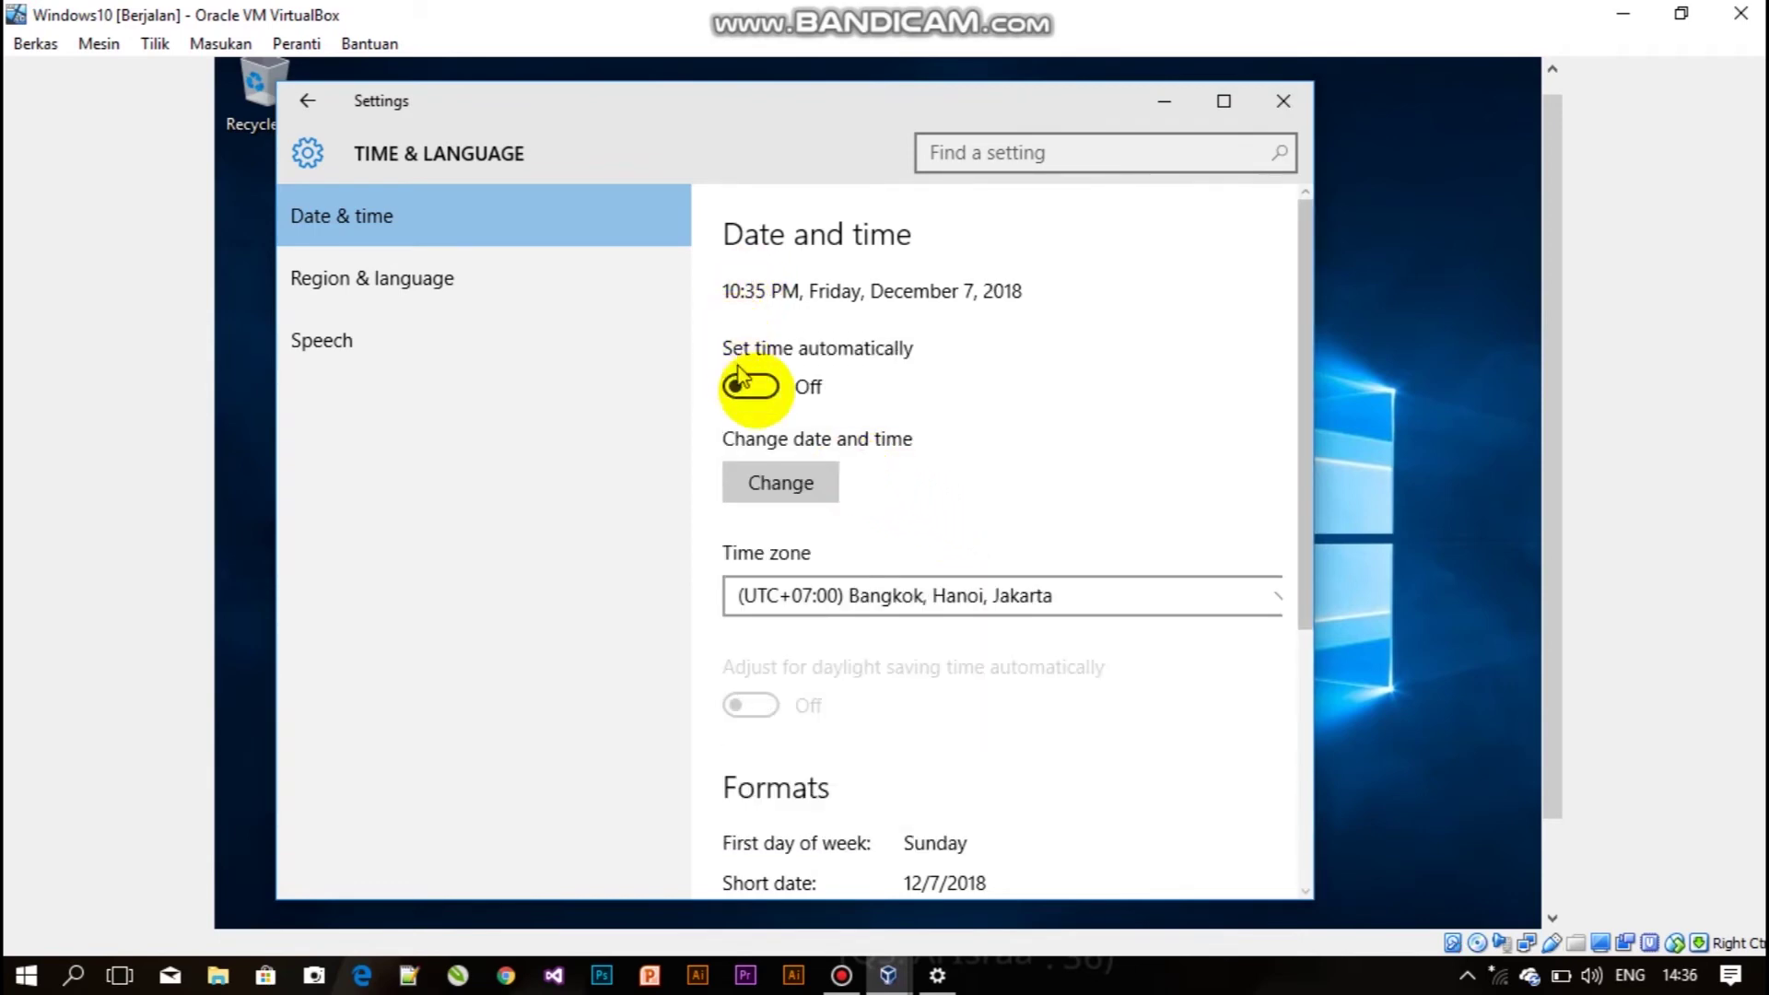
# Open the Change date and time dialog and toggle the AM/PM setting, ending on PM.
pyautogui.click(789, 472)
pyautogui.click(480, 534)
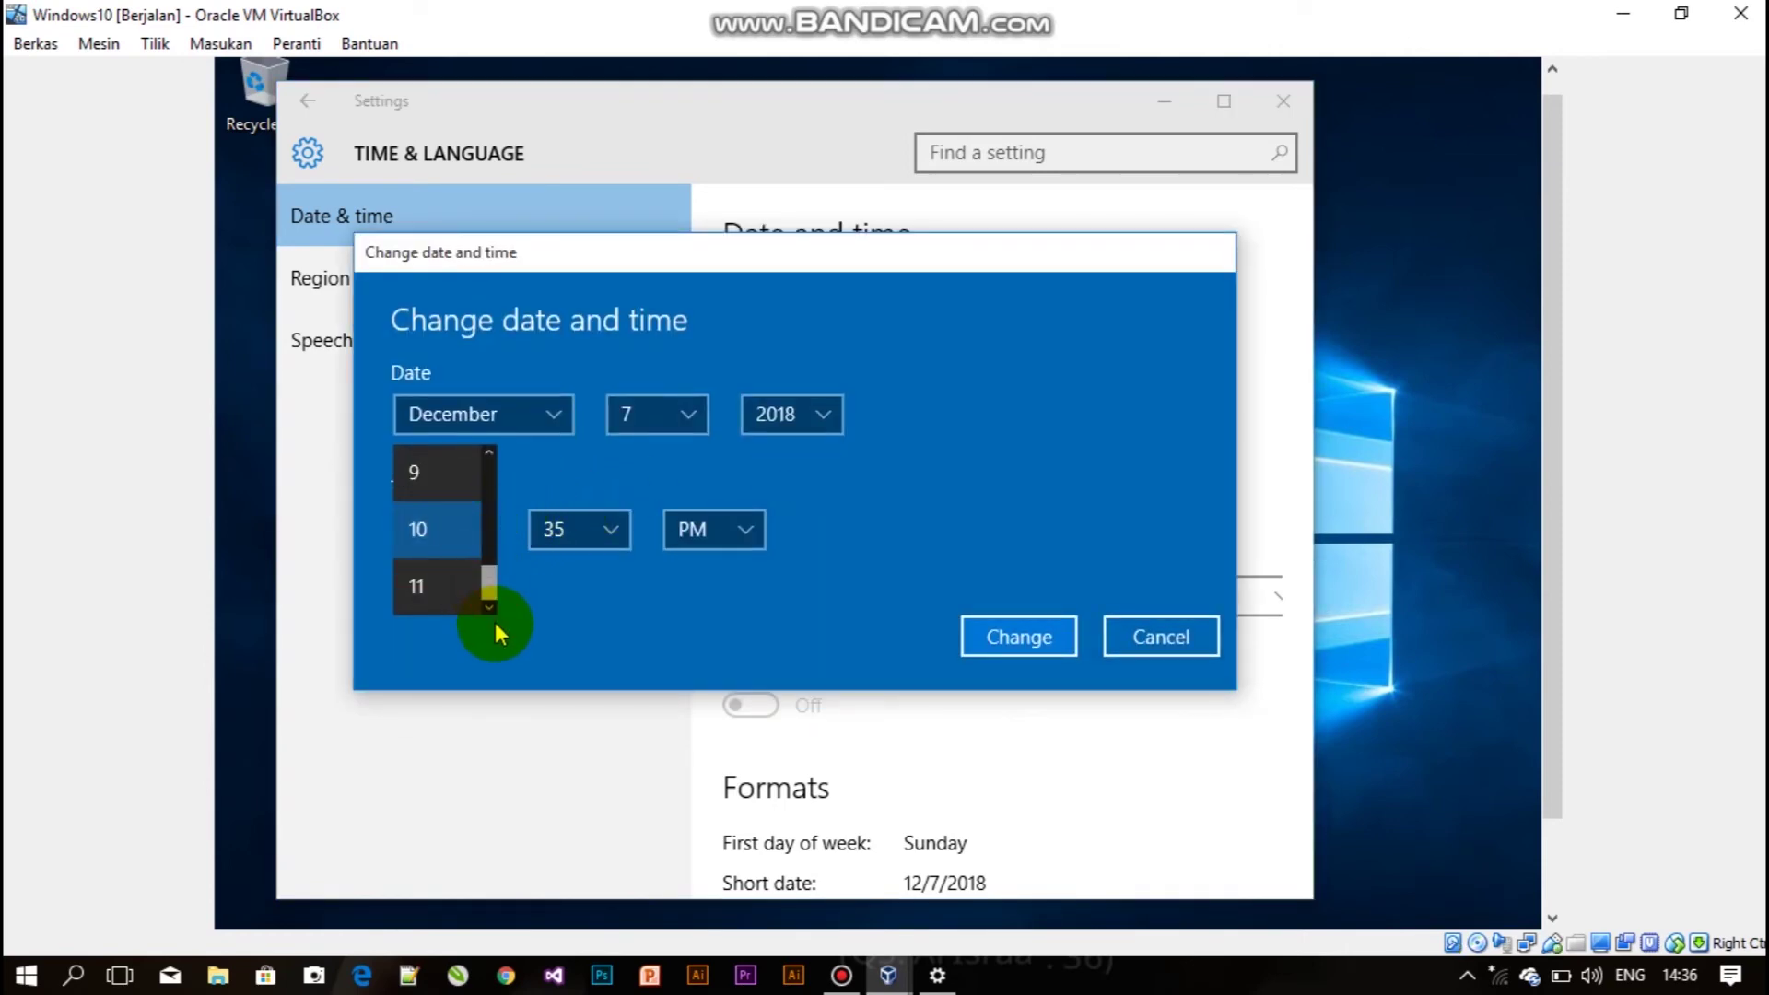
pyautogui.moveTo(482, 589); pyautogui.dragTo(474, 367)
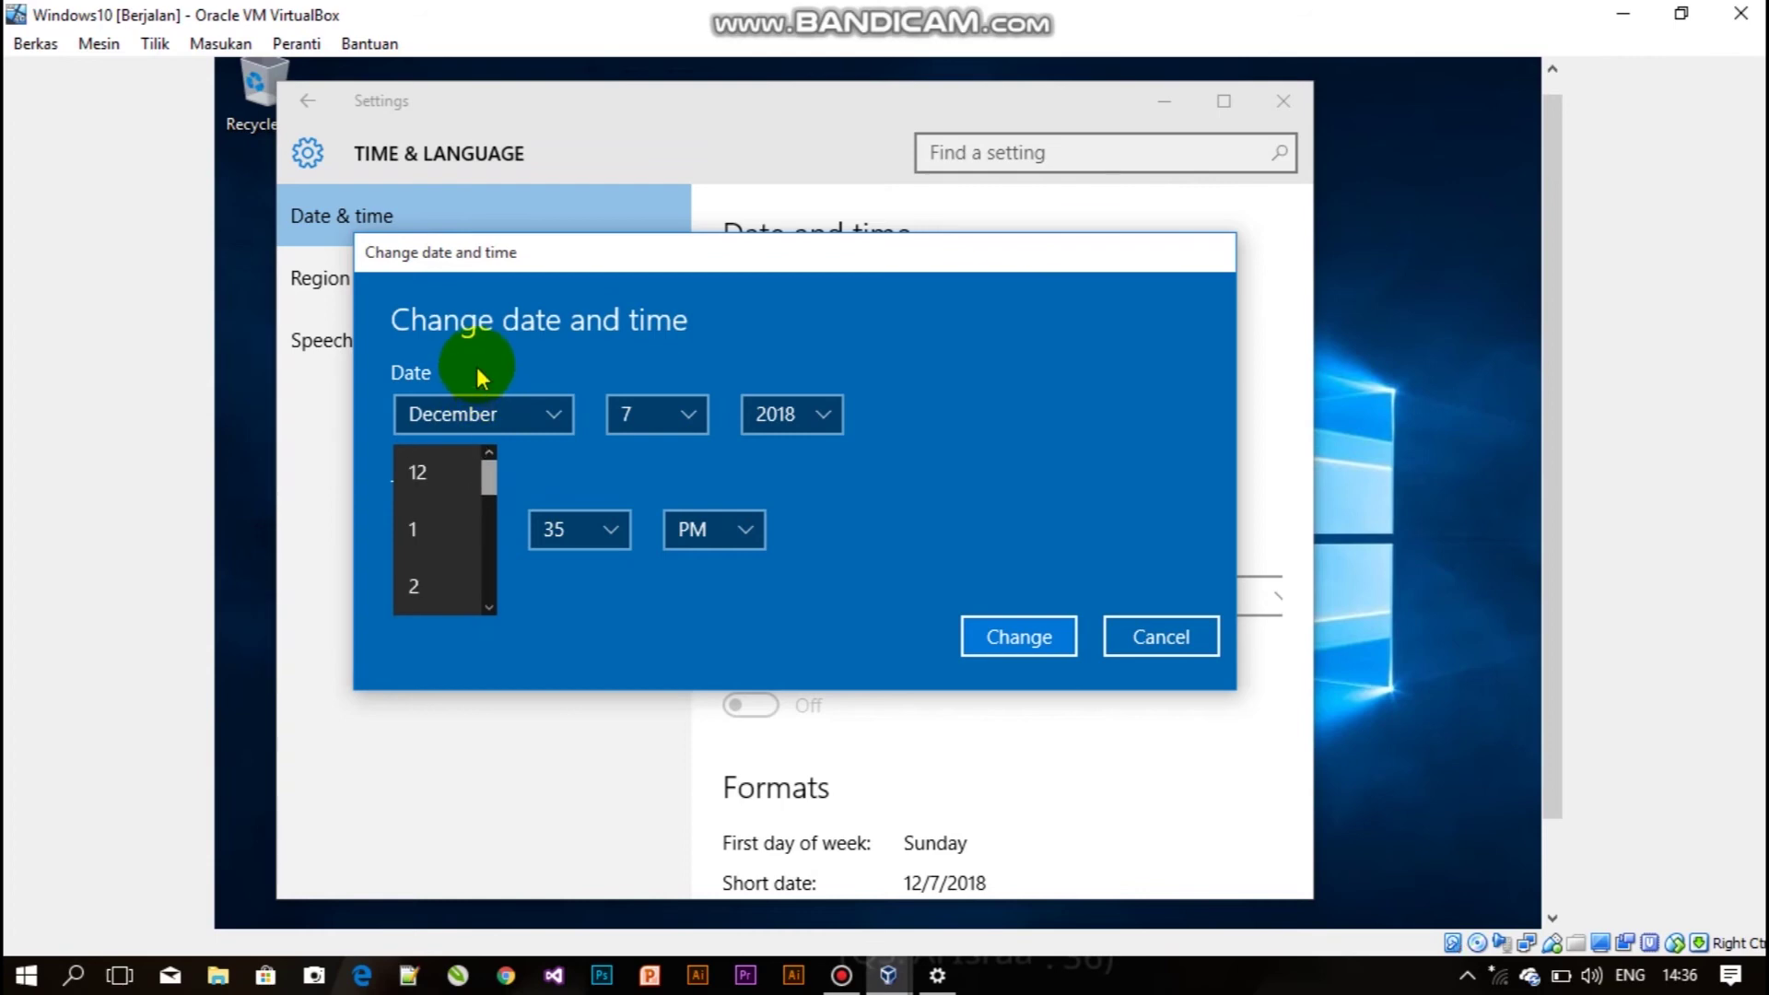
pyautogui.click(746, 520)
pyautogui.click(746, 527)
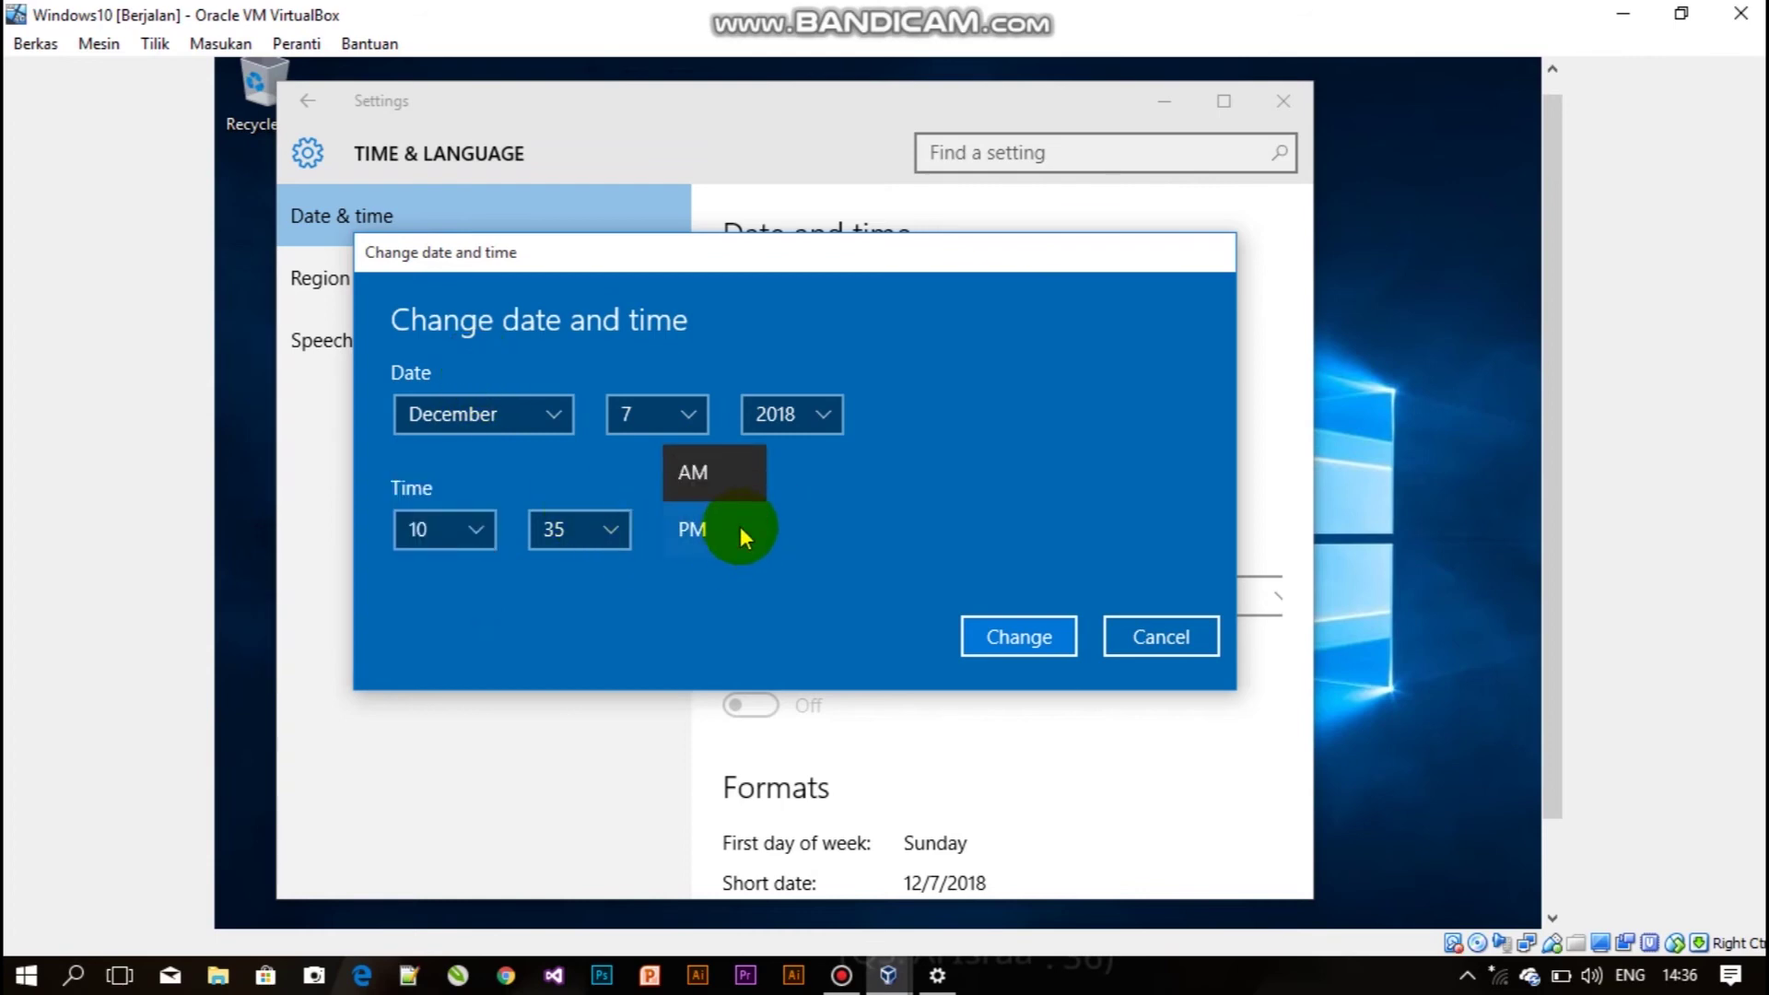
pyautogui.click(743, 484)
pyautogui.click(458, 535)
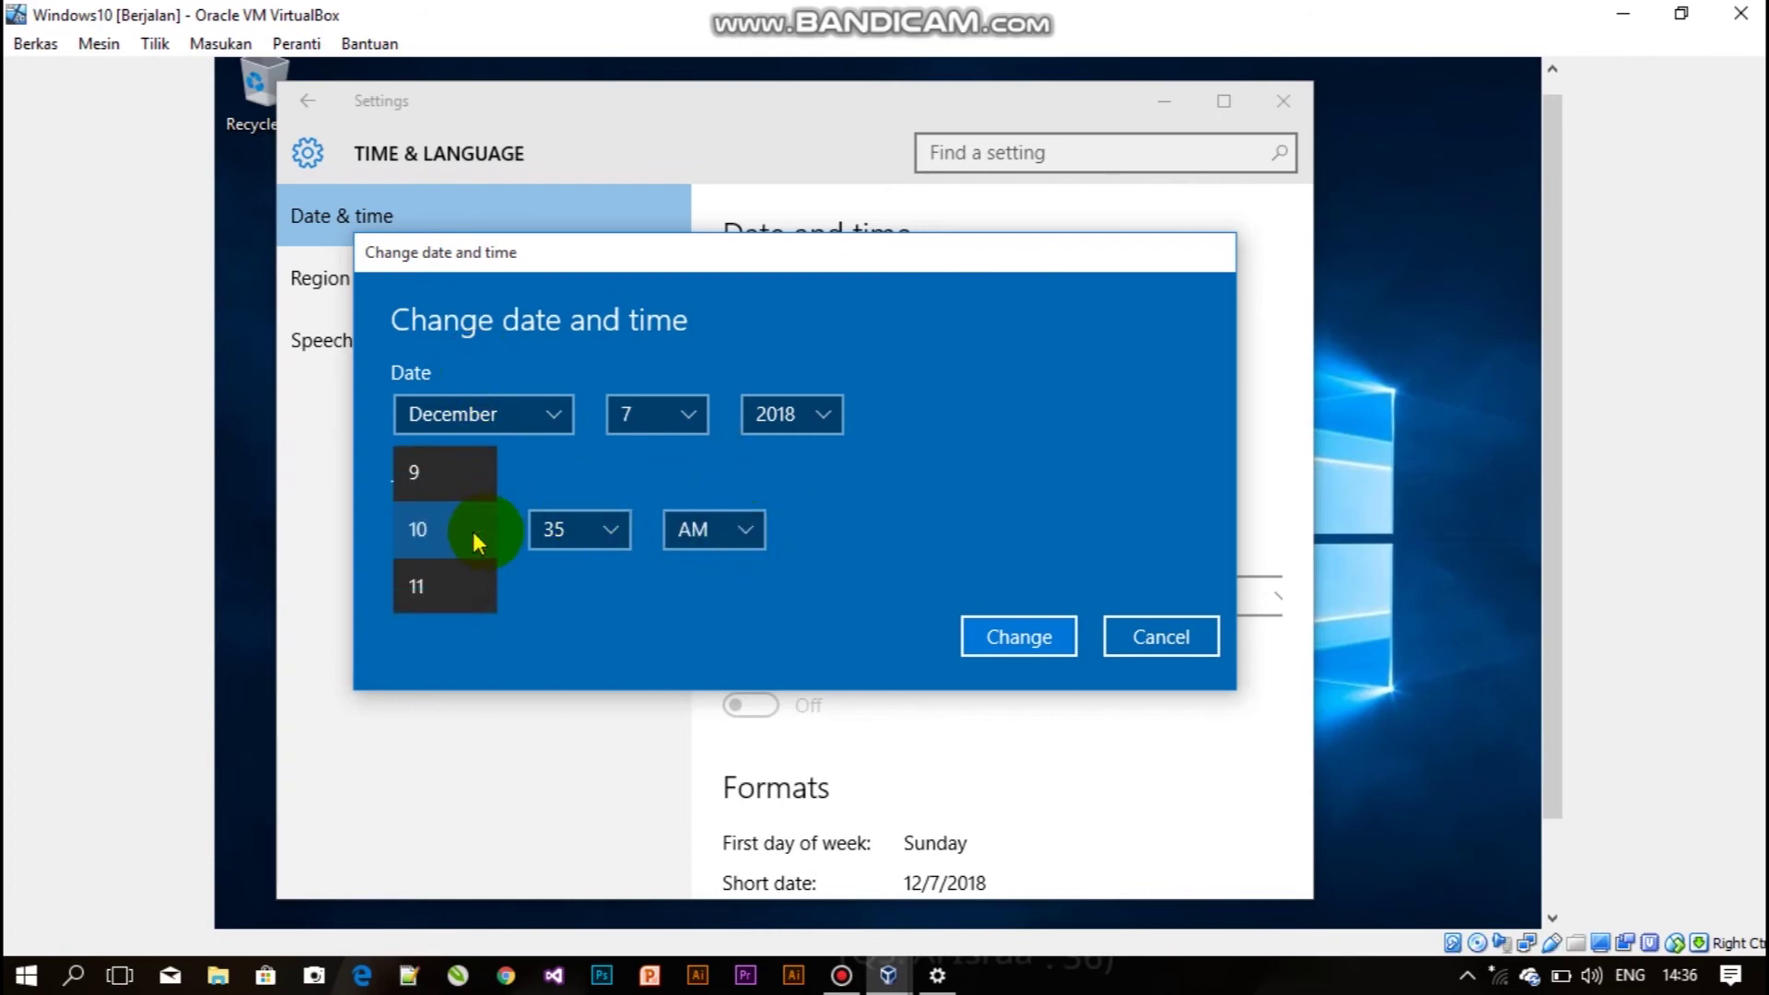
pyautogui.moveTo(493, 574); pyautogui.dragTo(514, 406)
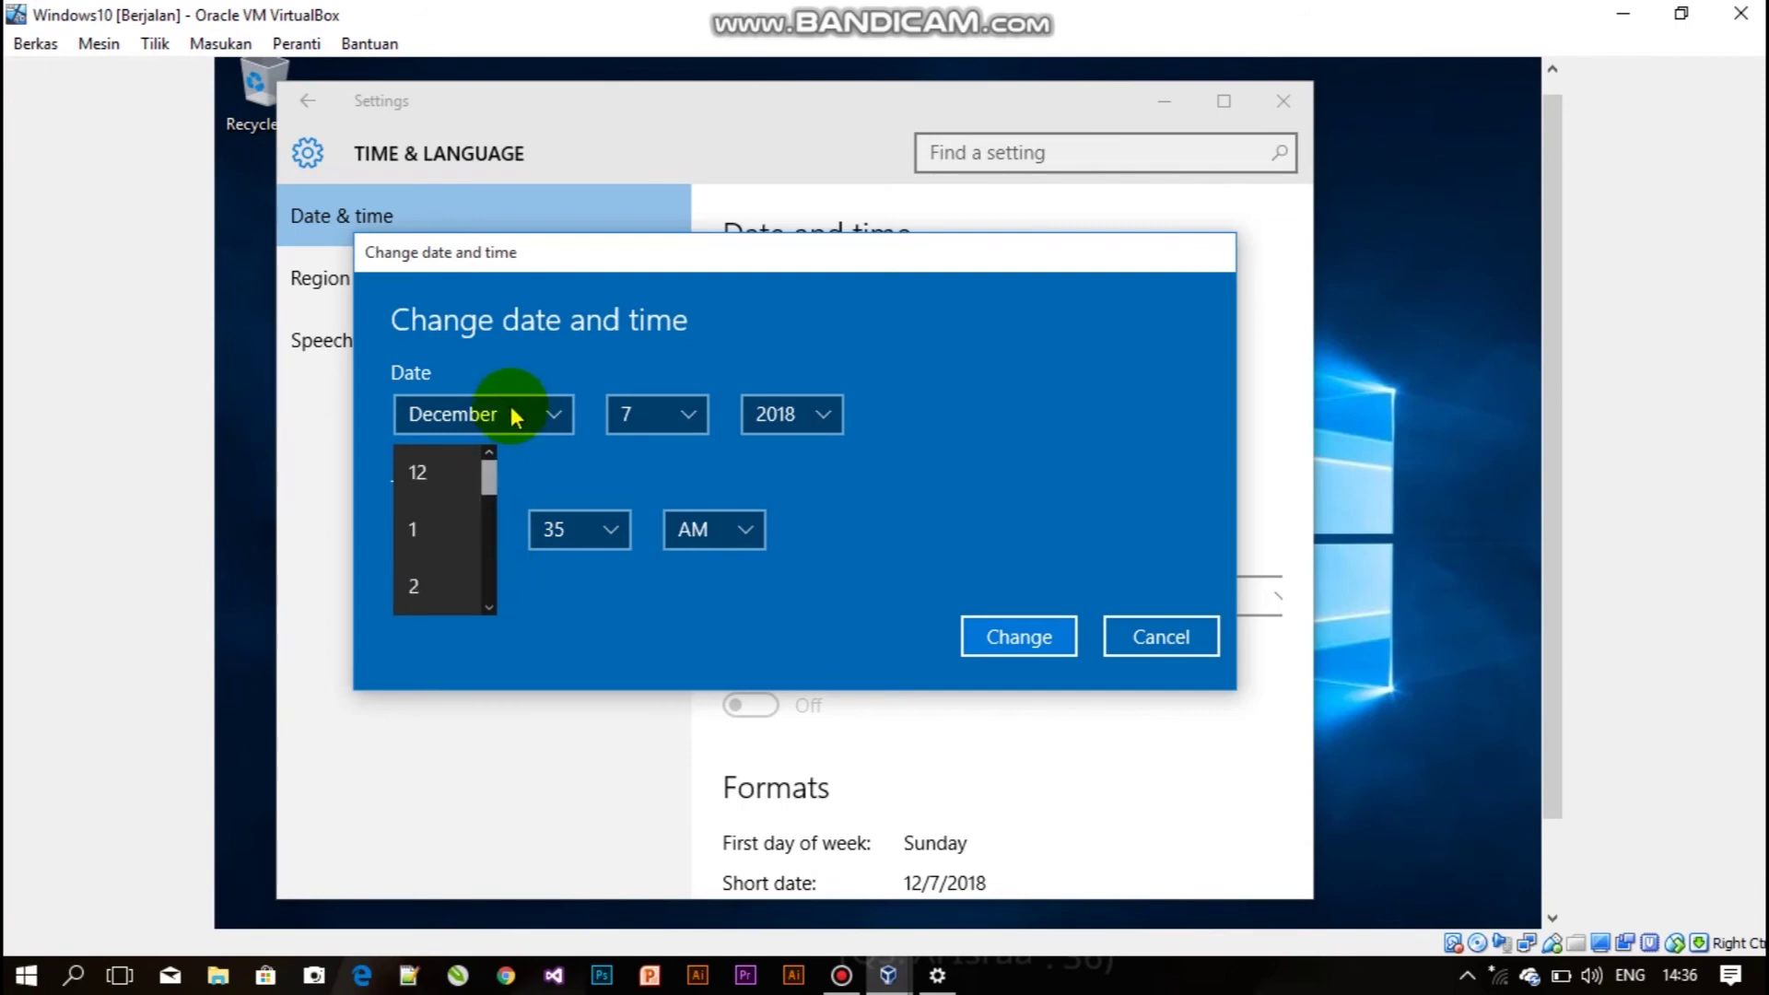
pyautogui.click(759, 542)
pyautogui.click(755, 538)
pyautogui.click(711, 589)
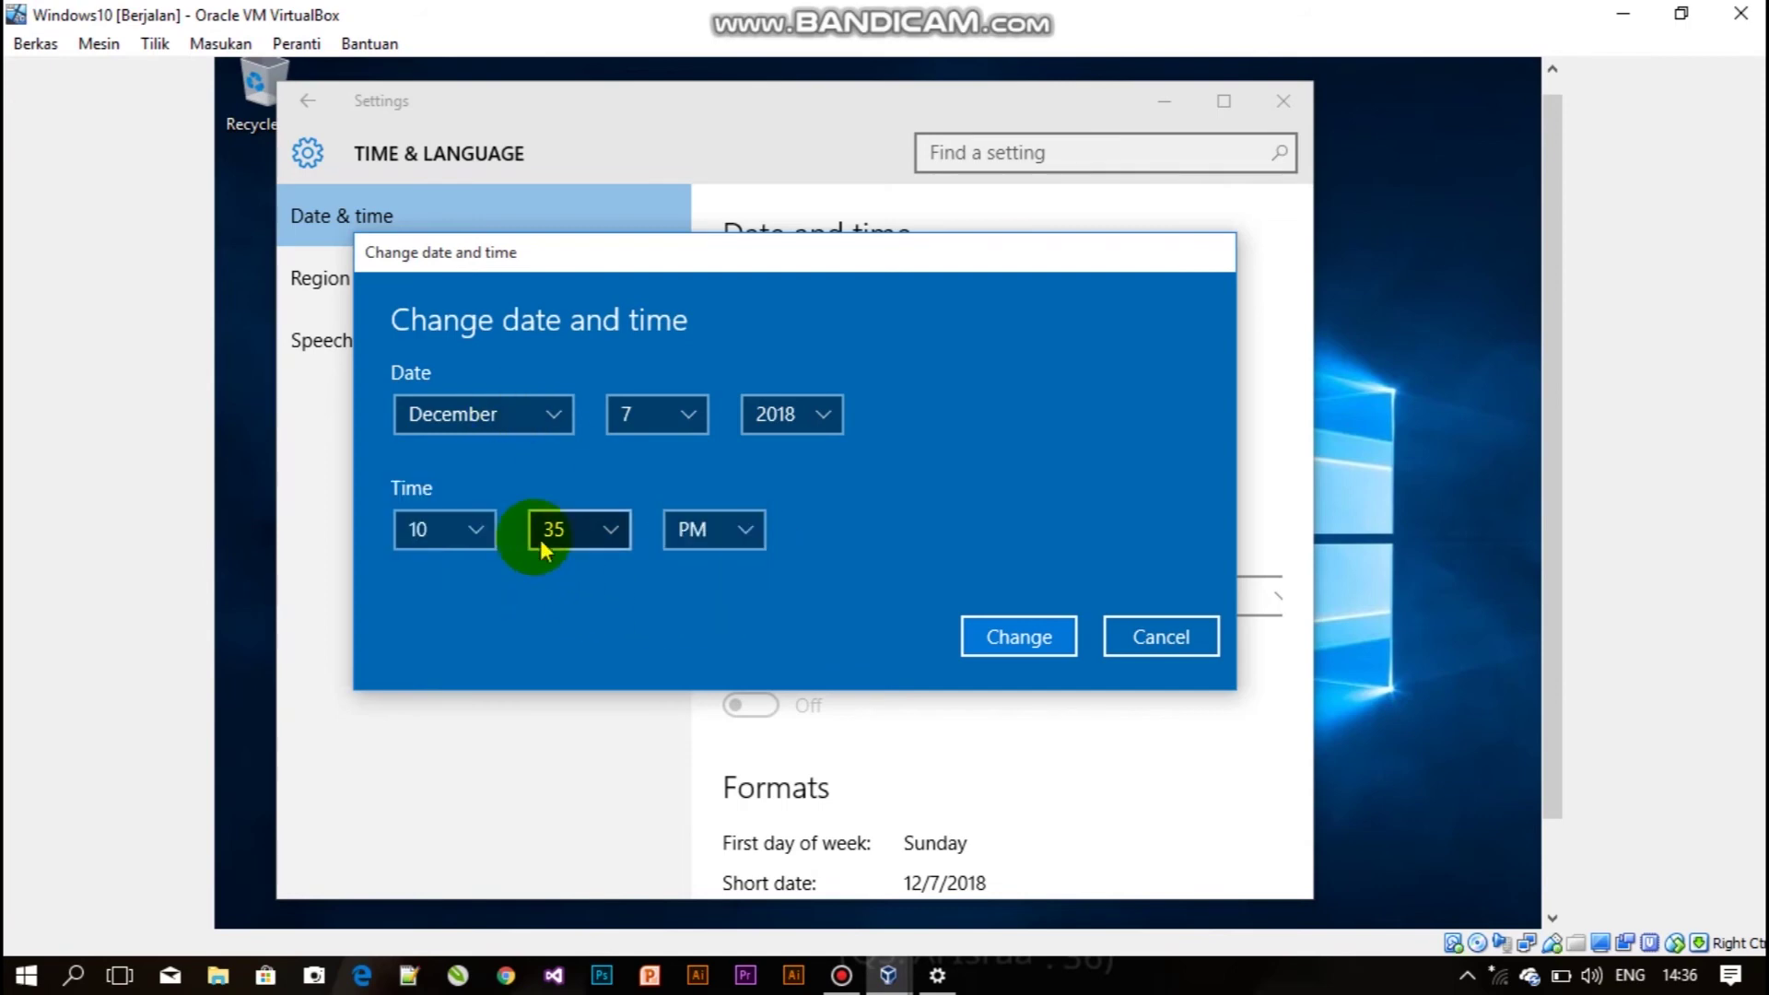
# Set the hour to 2 and minutes to 37, and apply the new time.
pyautogui.click(461, 542)
pyautogui.scroll(1, 500, 581)
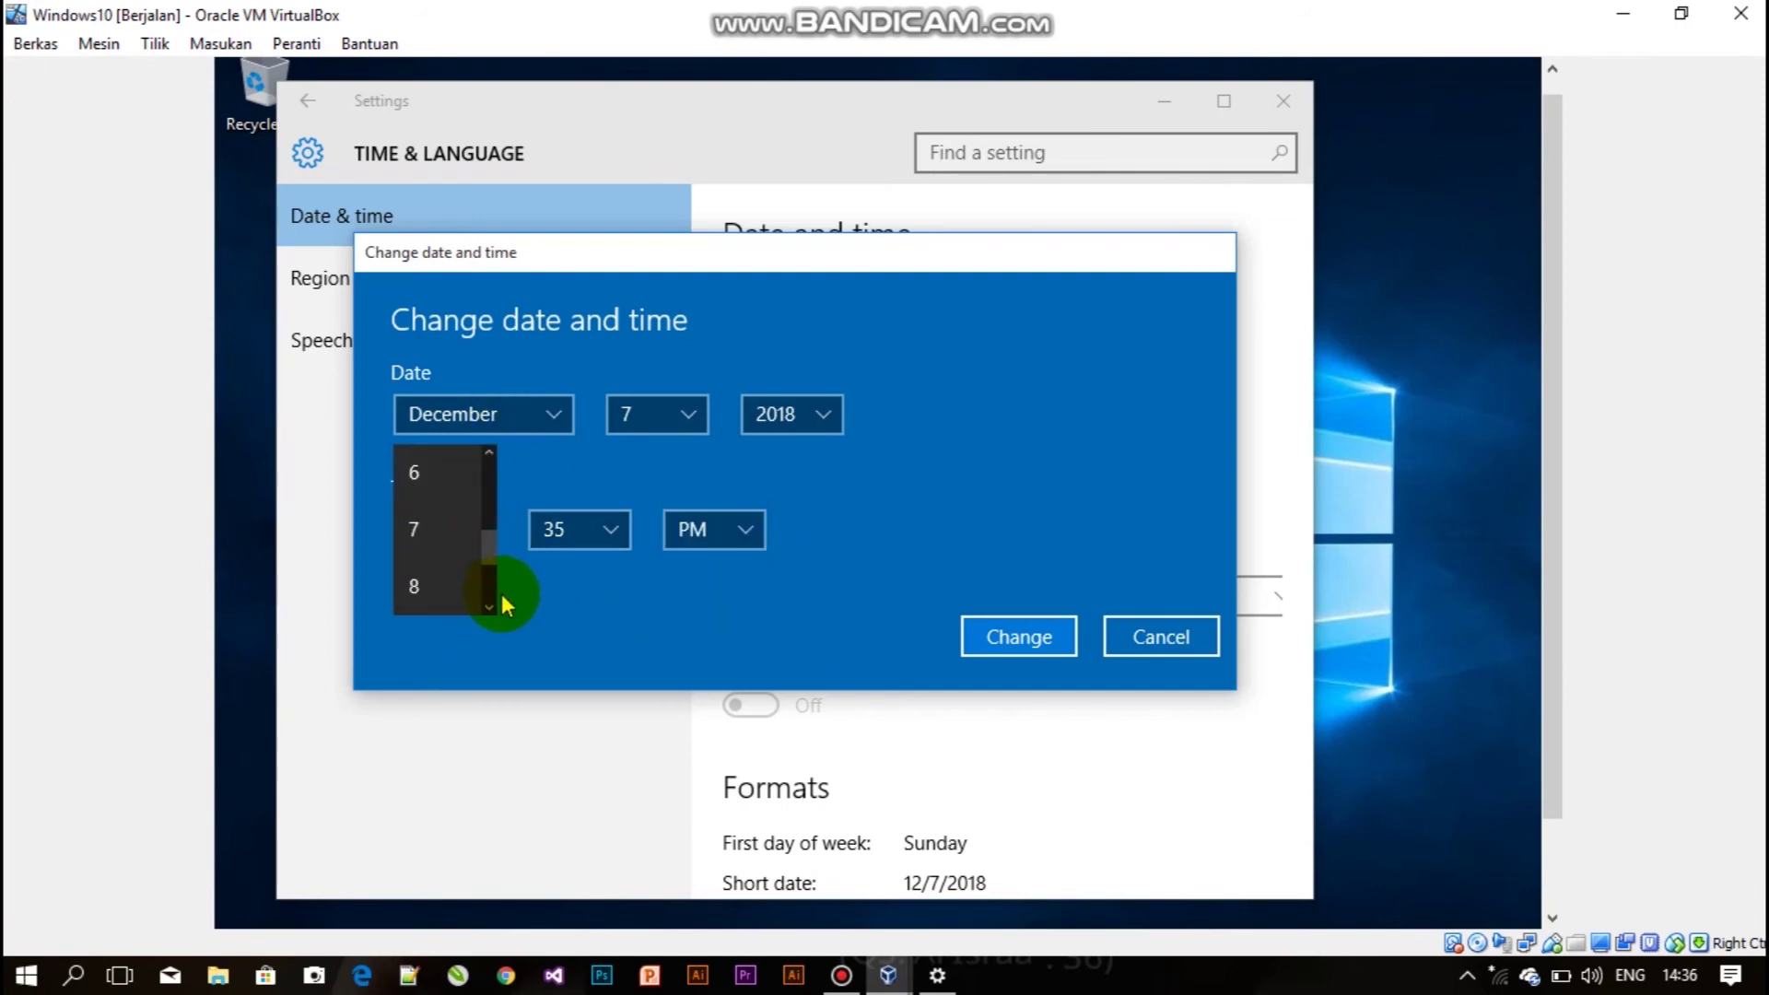
pyautogui.scroll(1, 480, 490)
pyautogui.scroll(-1, 490, 525)
pyautogui.click(490, 454)
pyautogui.click(491, 455)
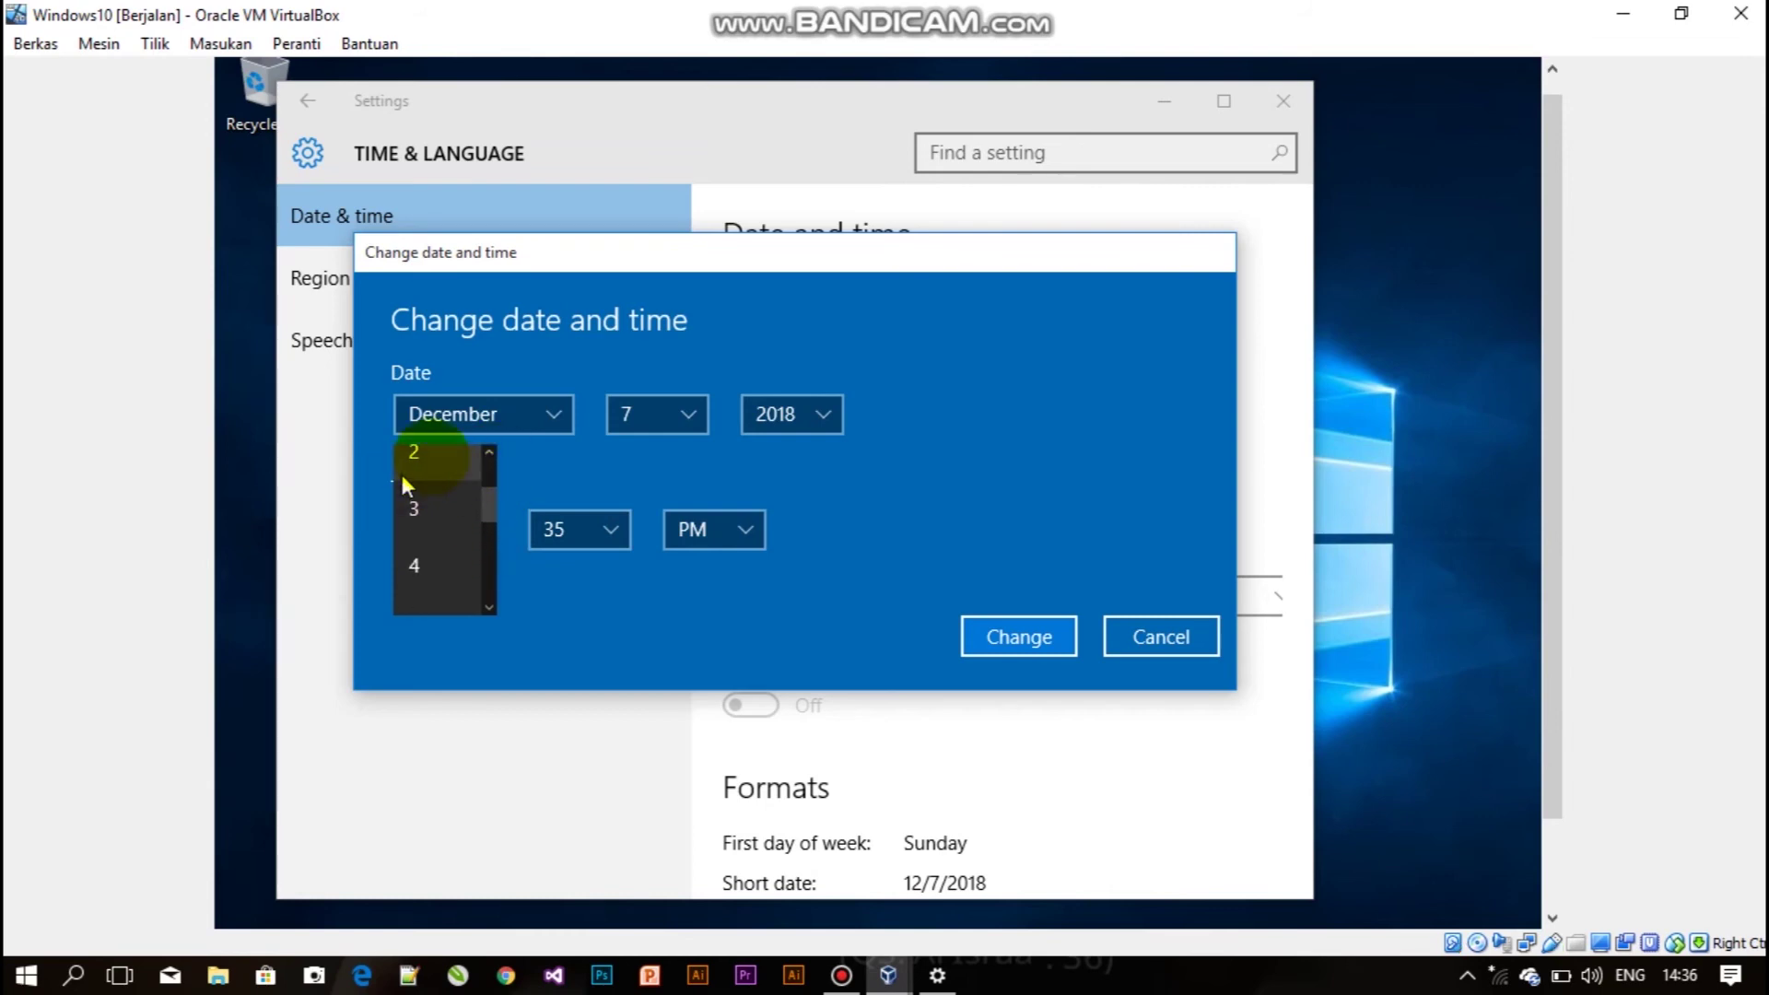
pyautogui.click(406, 465)
pyautogui.click(628, 544)
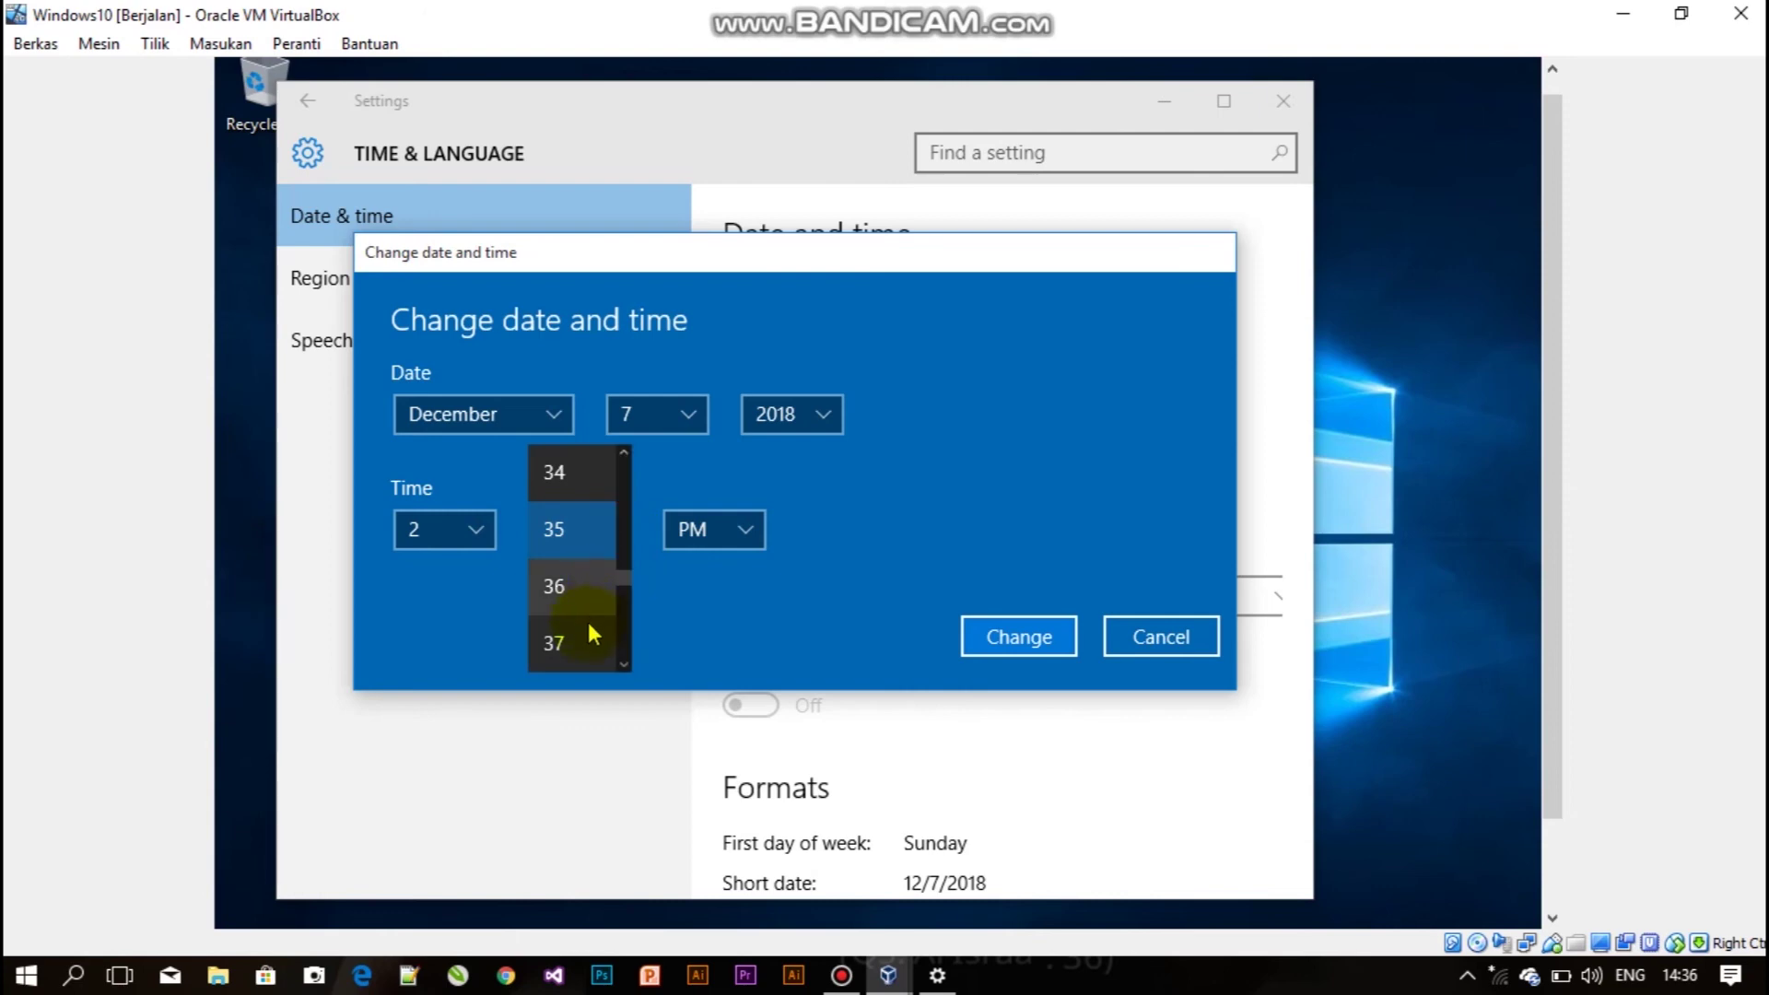
pyautogui.click(588, 638)
pyautogui.click(1036, 639)
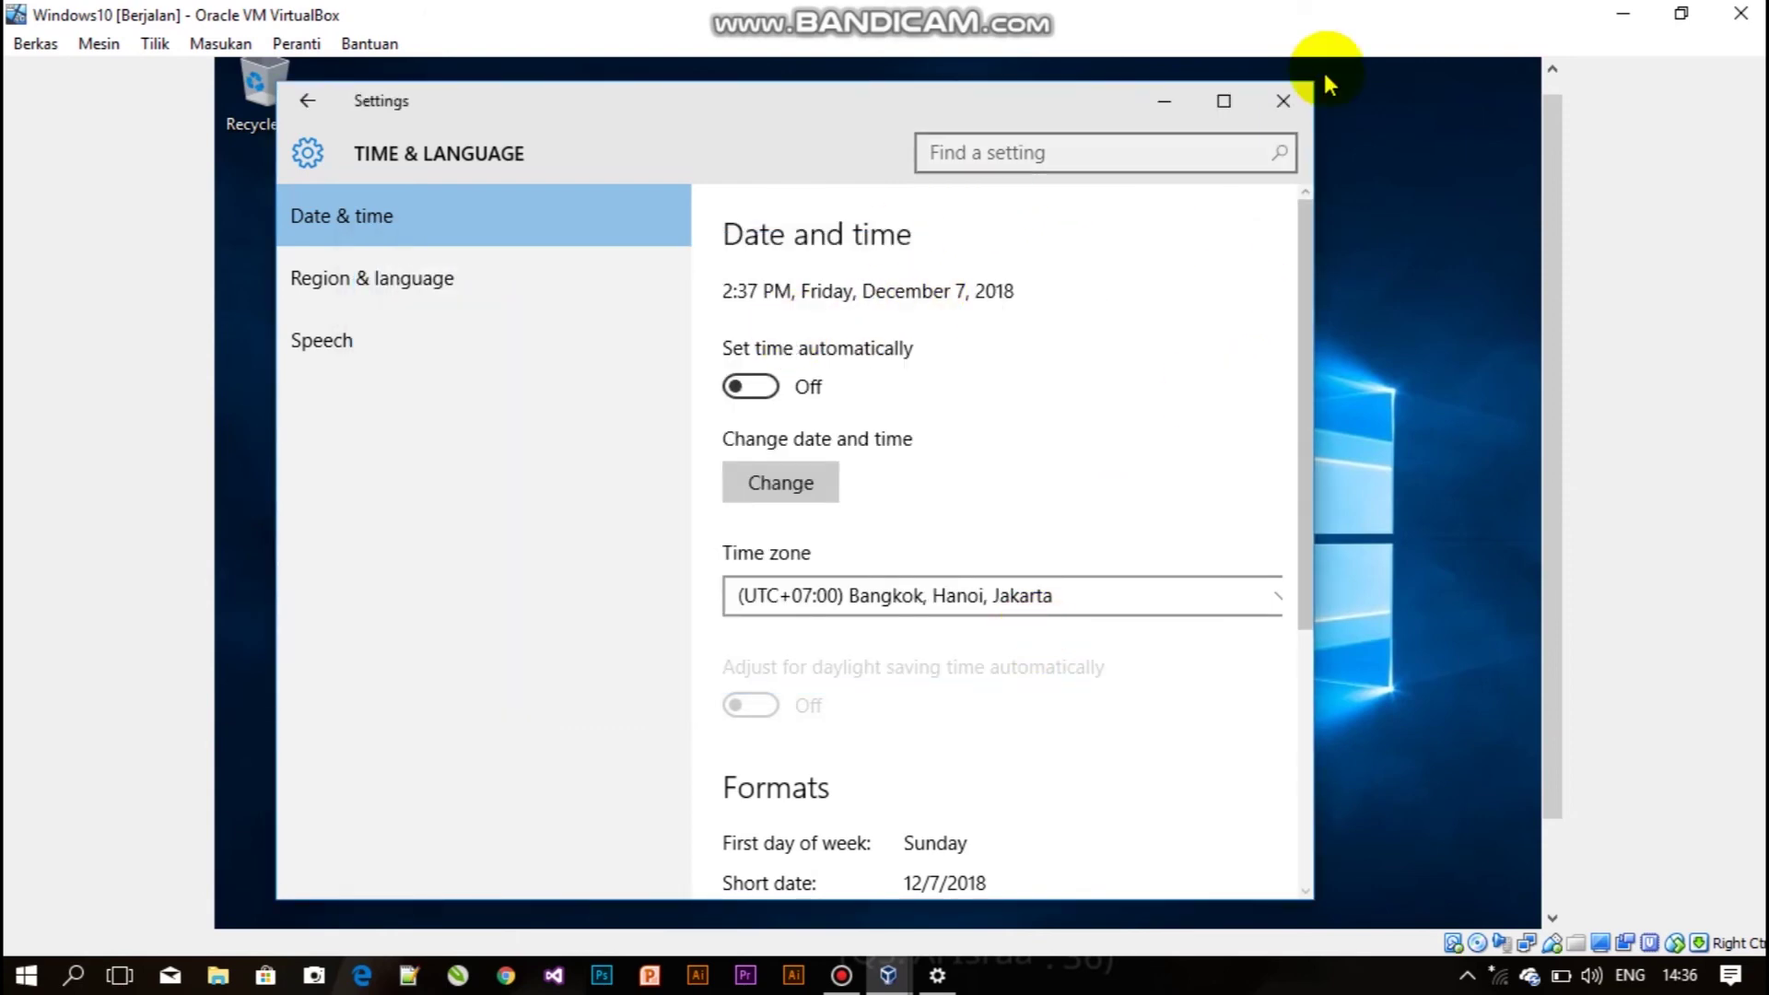
# Close the Settings window, then open and close File Explorer from the guest taskbar.
pyautogui.click(1283, 100)
pyautogui.moveTo(1540, 253); pyautogui.dragTo(1576, 415)
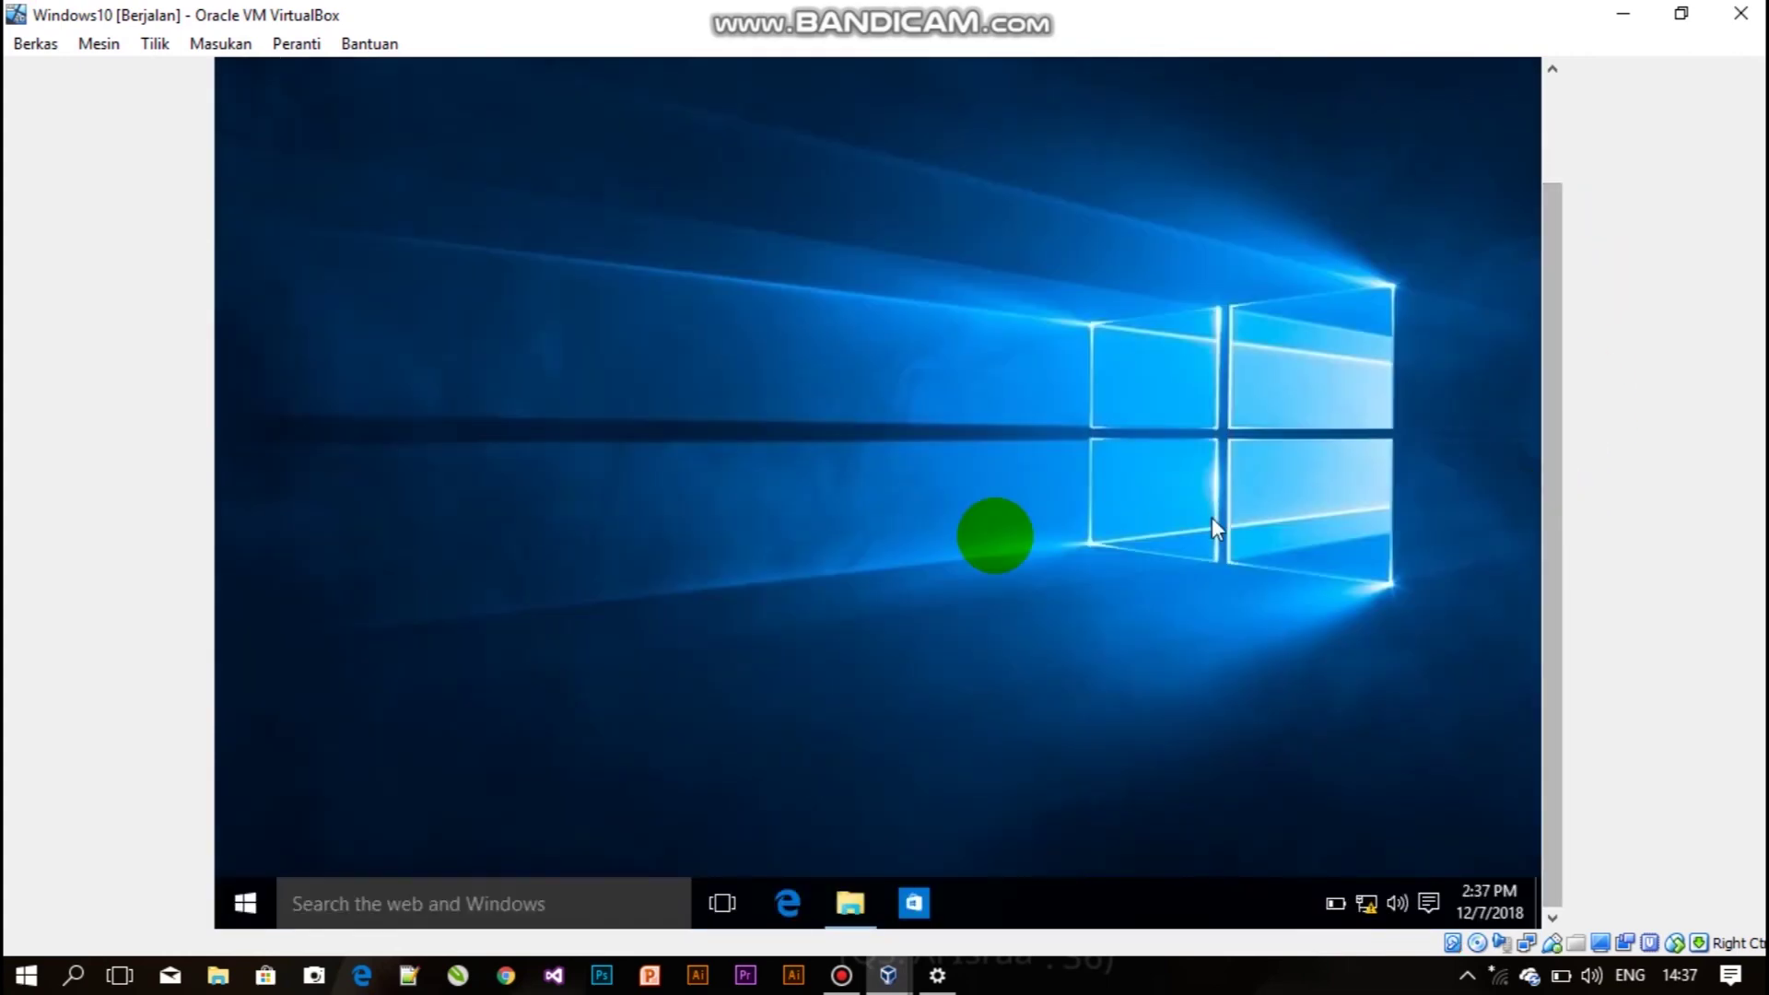
pyautogui.click(848, 903)
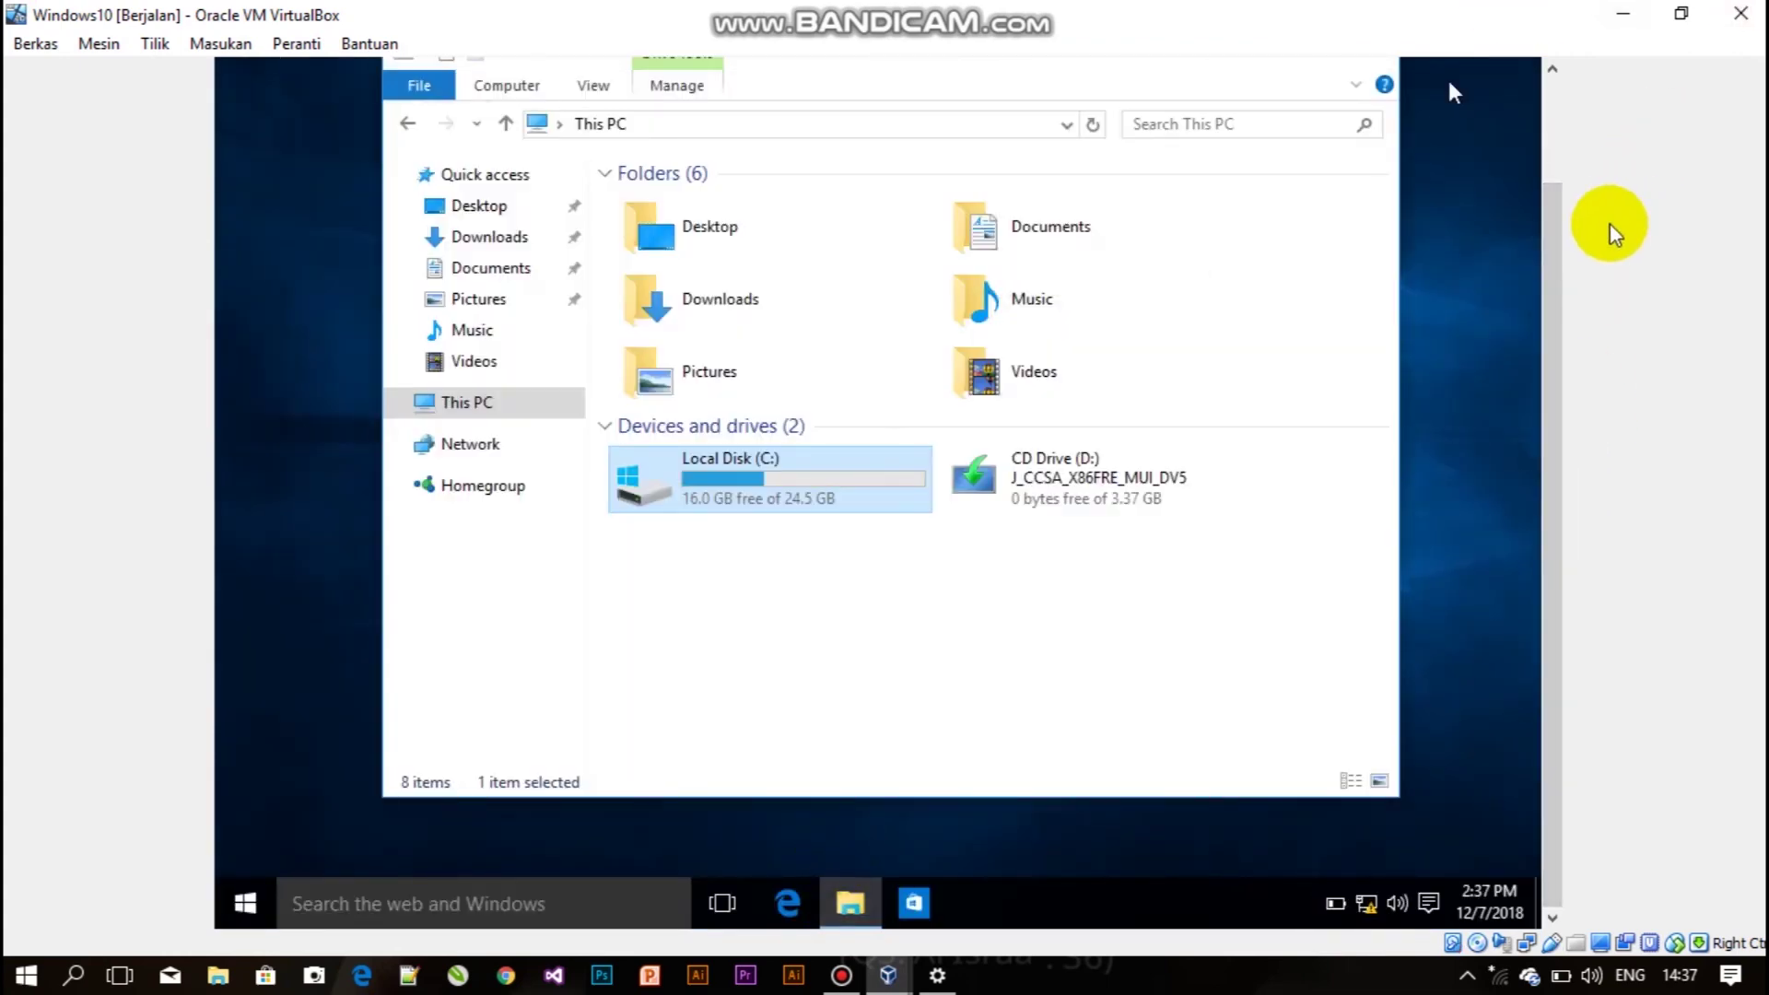
pyautogui.moveTo(1560, 237); pyautogui.dragTo(1560, 171)
pyautogui.click(1371, 127)
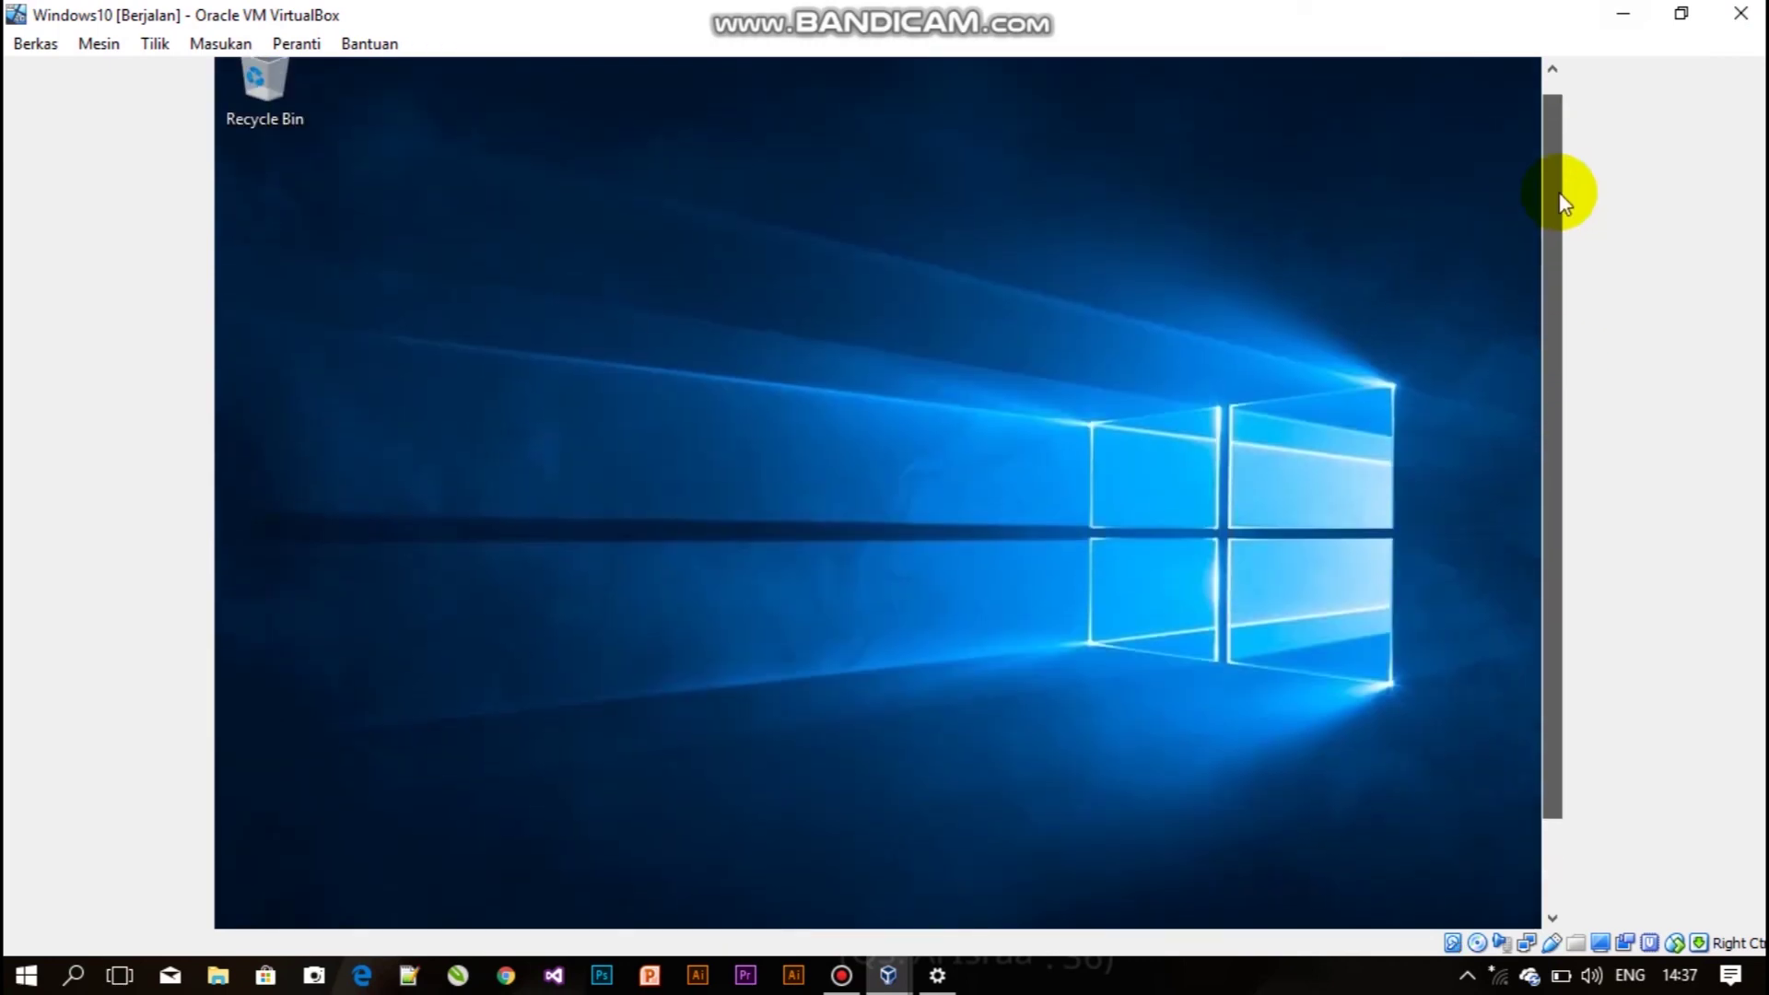
pyautogui.moveTo(1568, 186); pyautogui.dragTo(1576, 423)
# Shut down the guest via Start > Power > Shut down, closing the remaining app anyway.
pyautogui.click(261, 897)
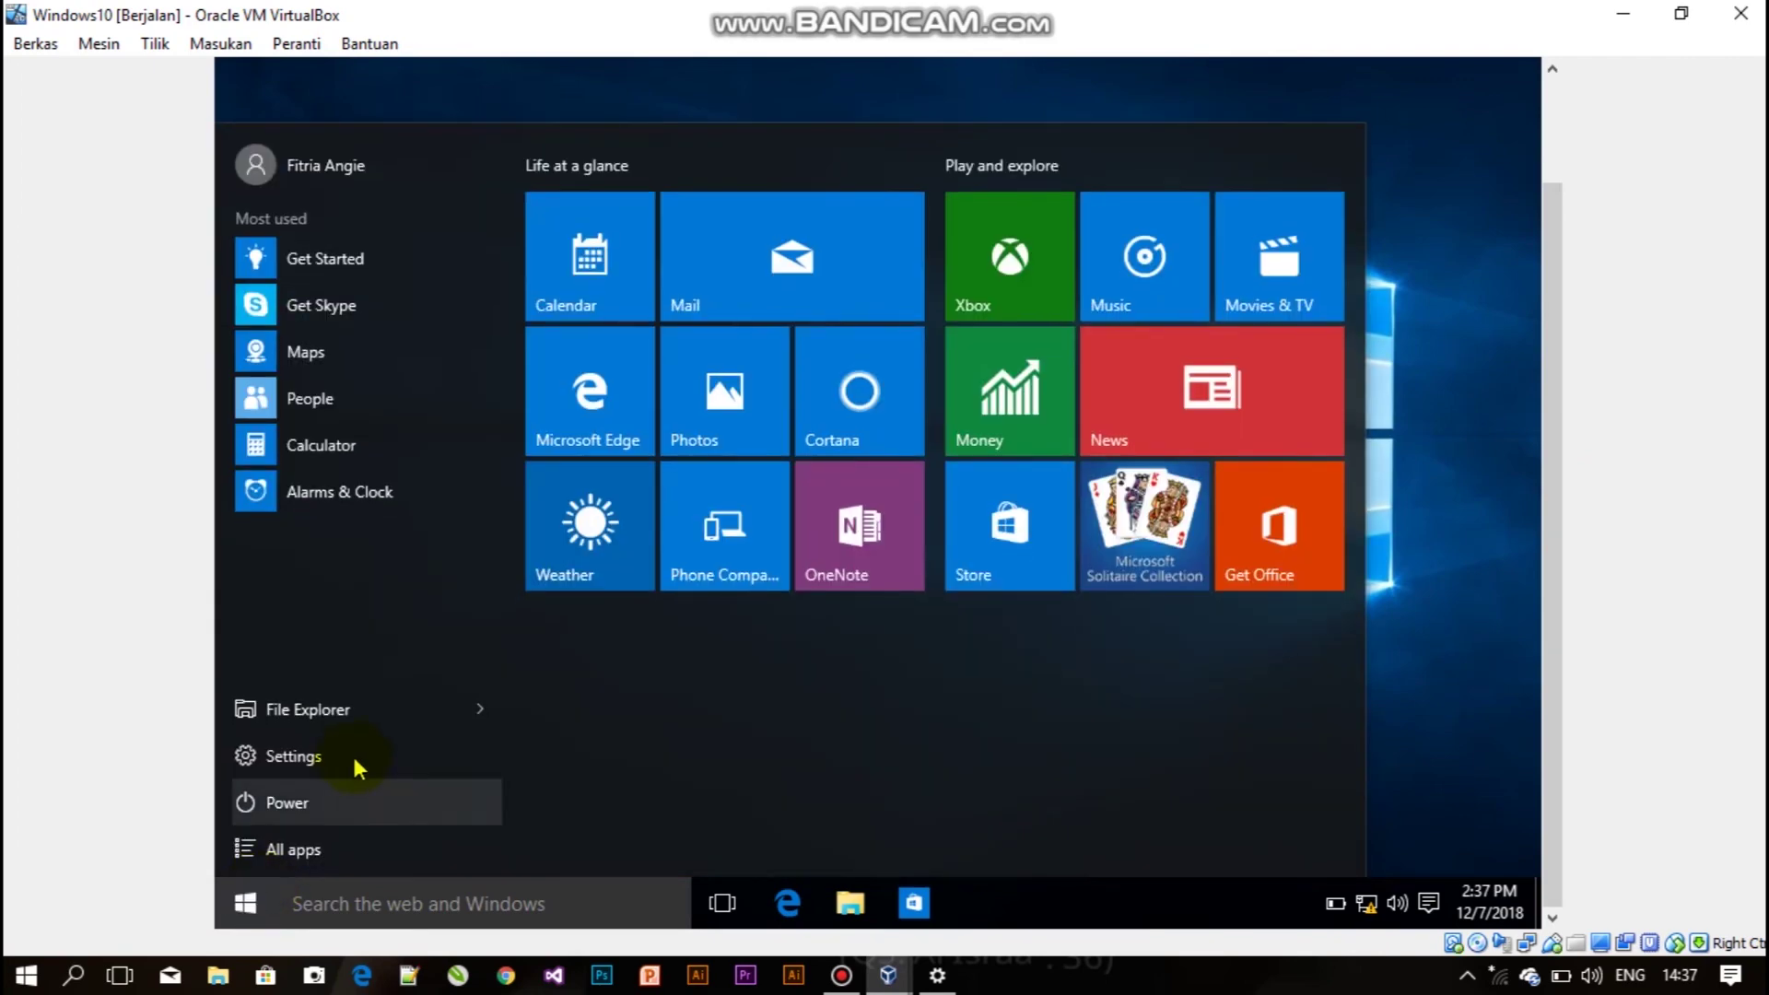
pyautogui.click(329, 800)
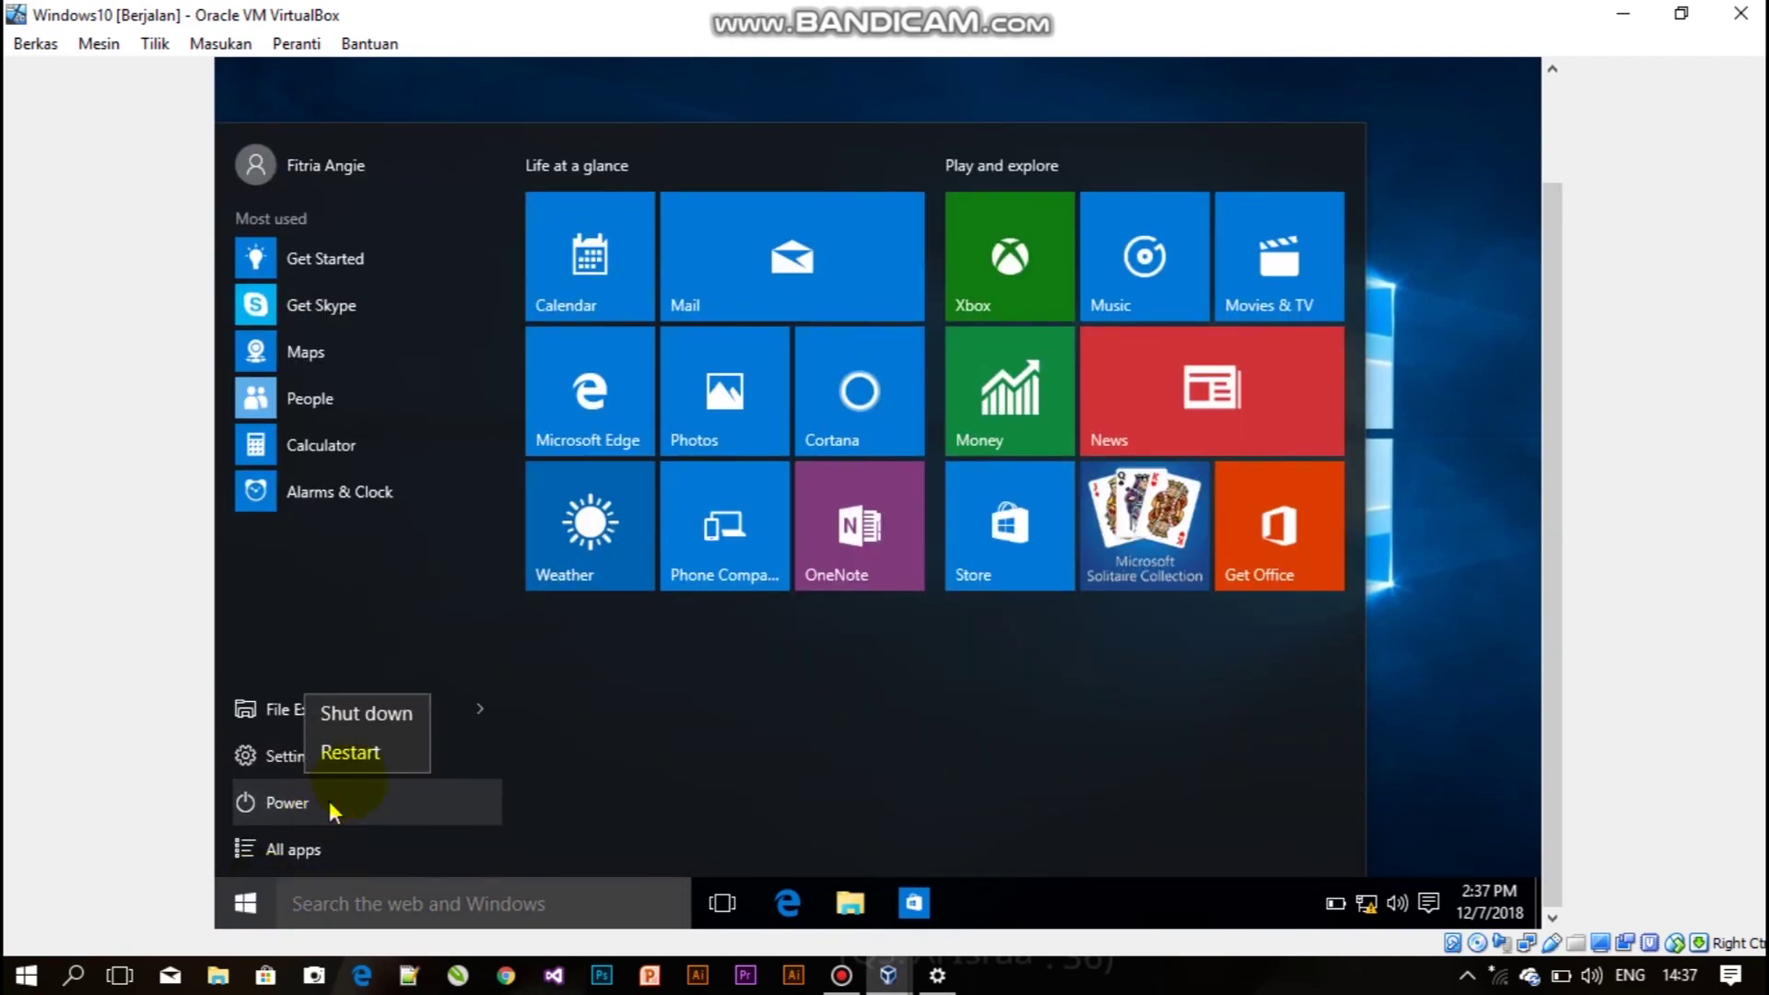
pyautogui.click(358, 718)
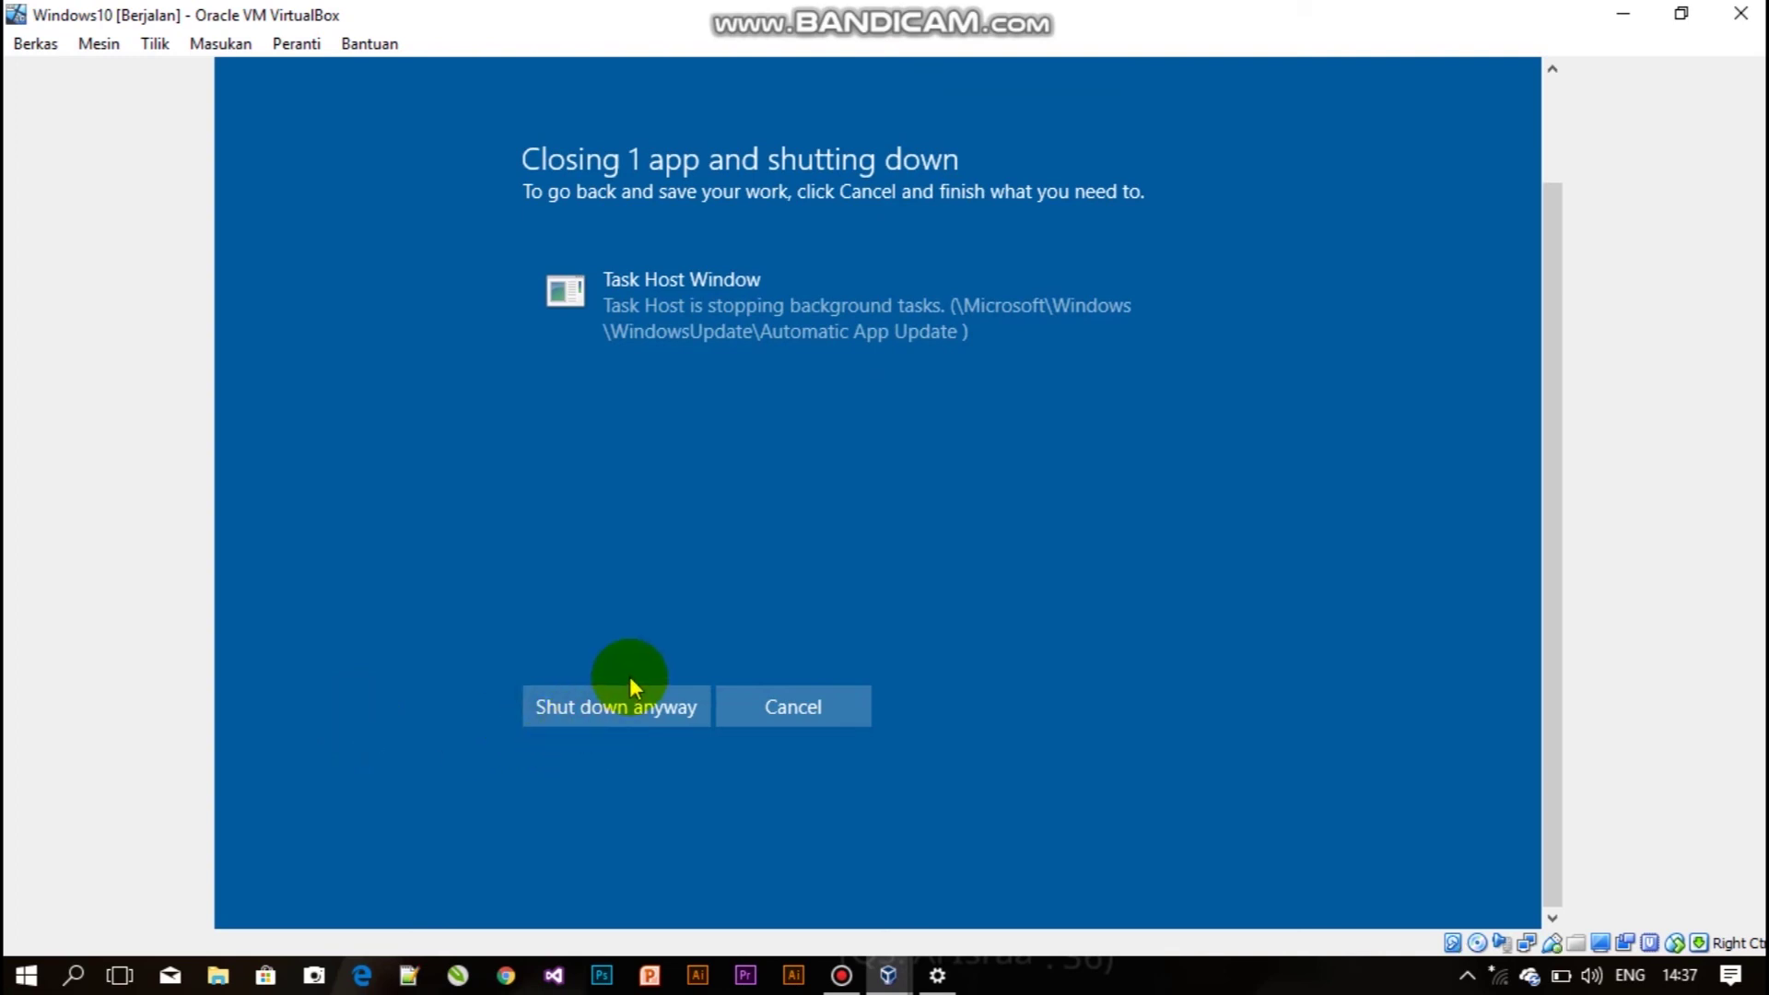
pyautogui.click(616, 717)
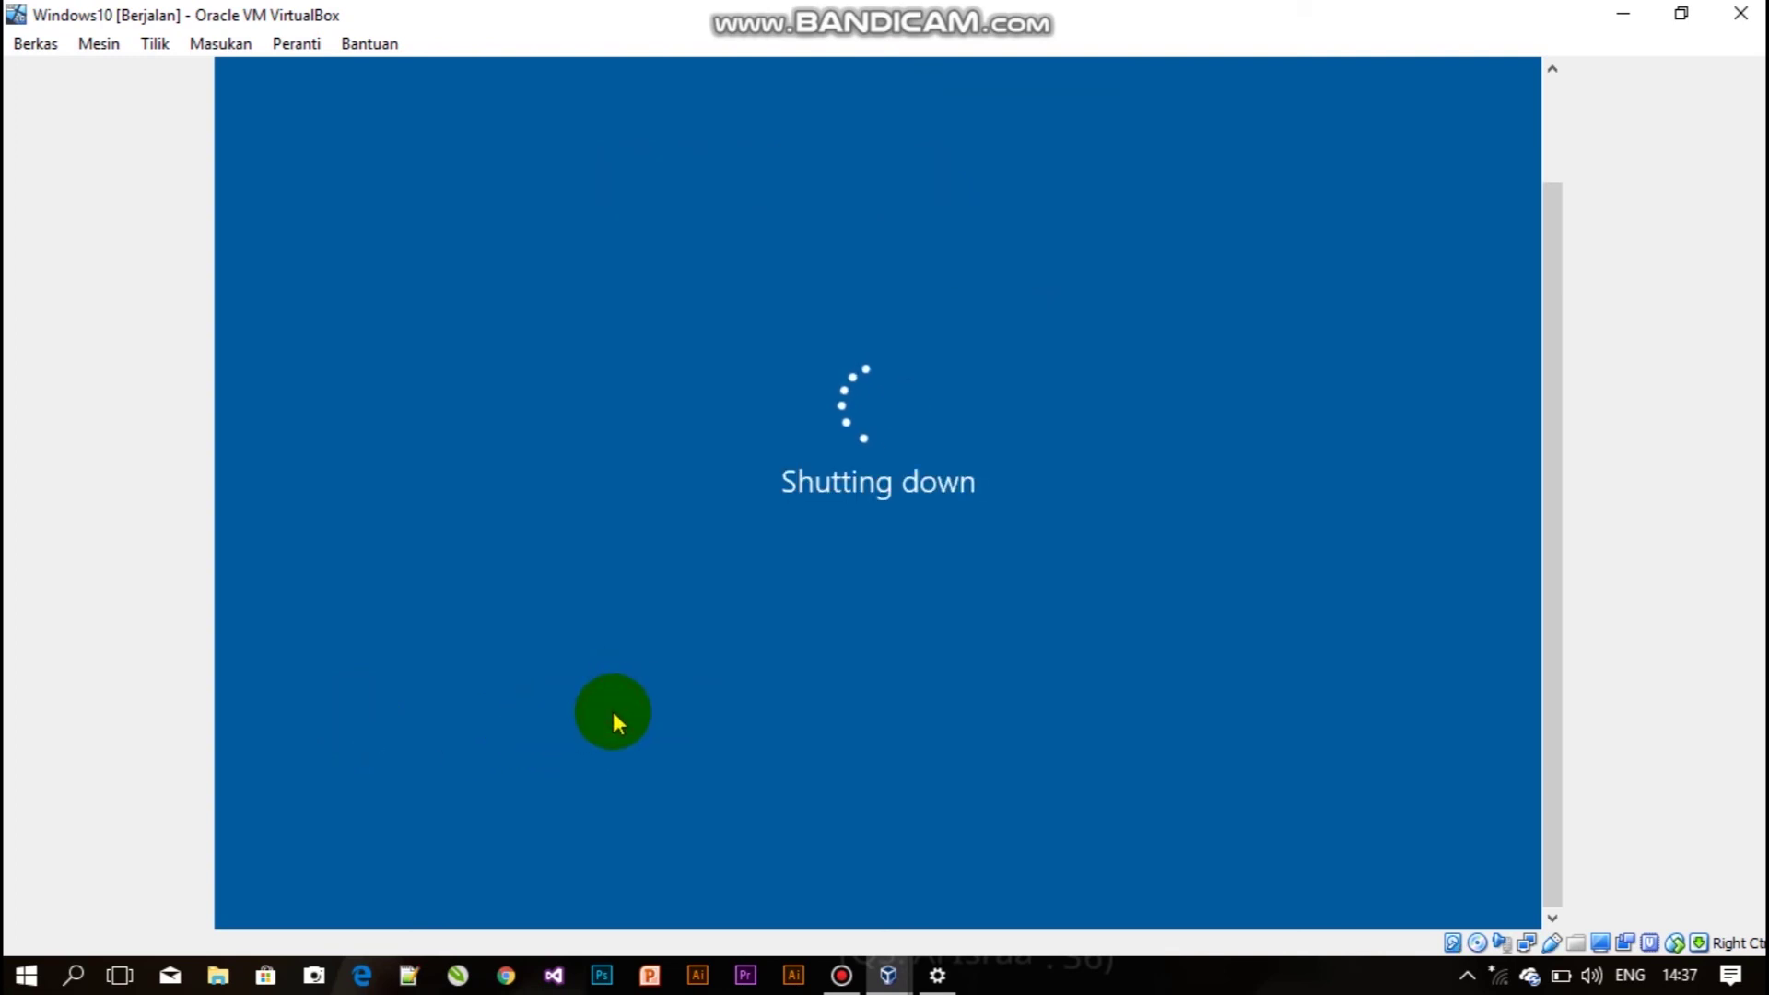